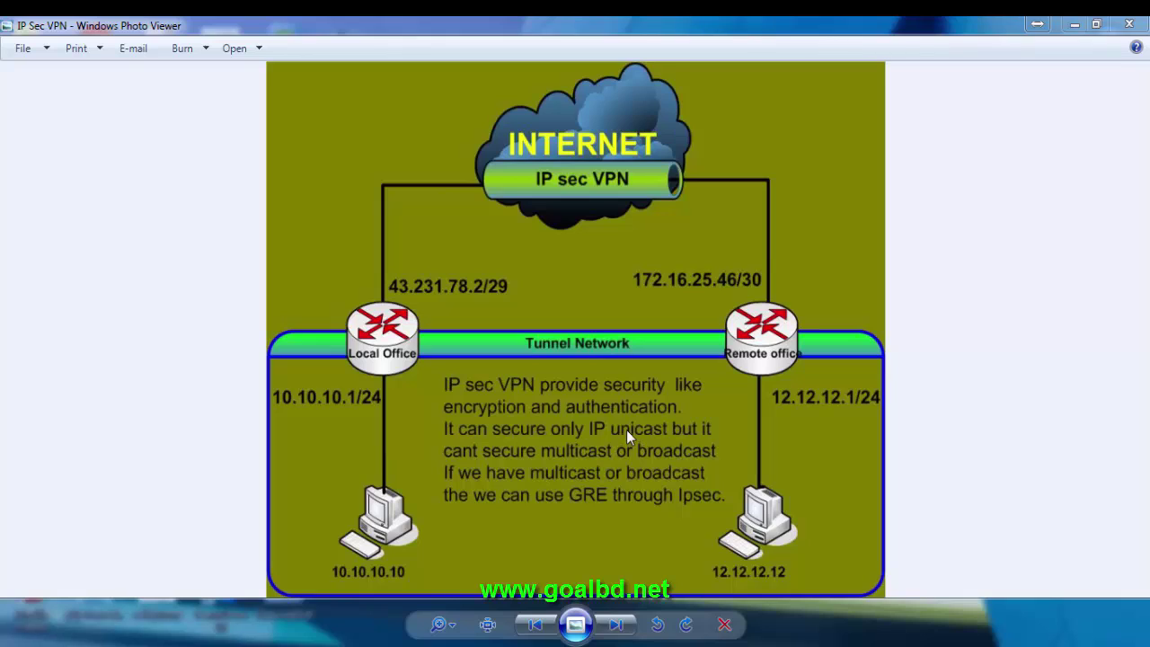
Restore the maximized IP Sec VPN diagram window to a smaller size so the router configuration shows beside it
mouse_move(440, 633)
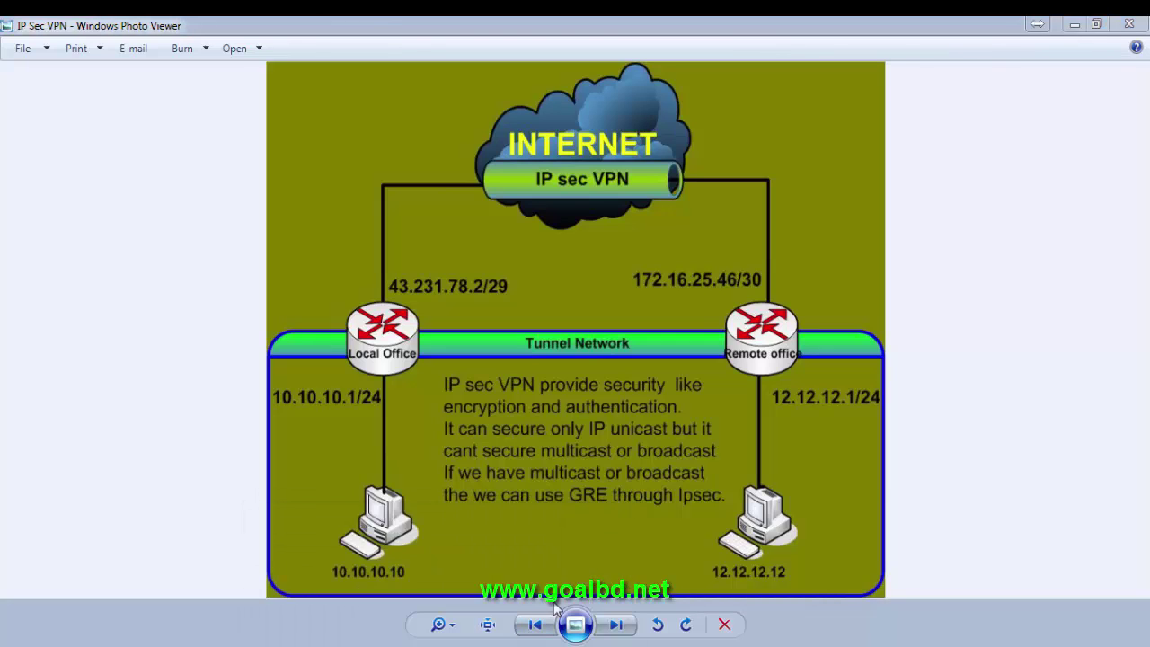
click(566, 593)
click(319, 30)
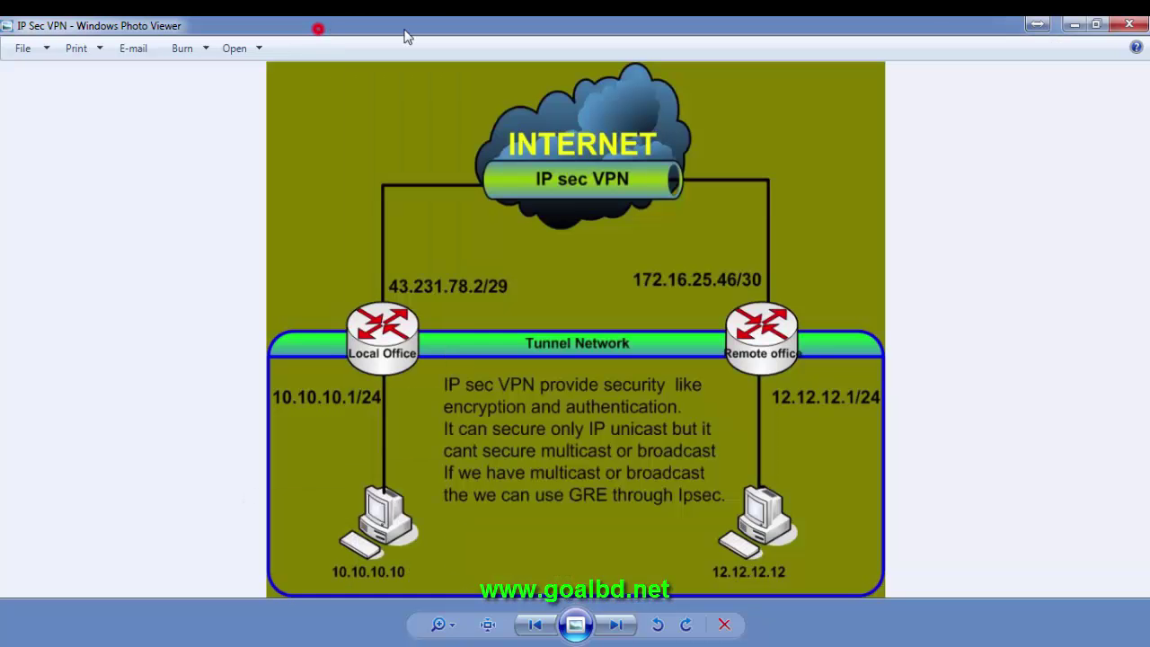
click(1094, 25)
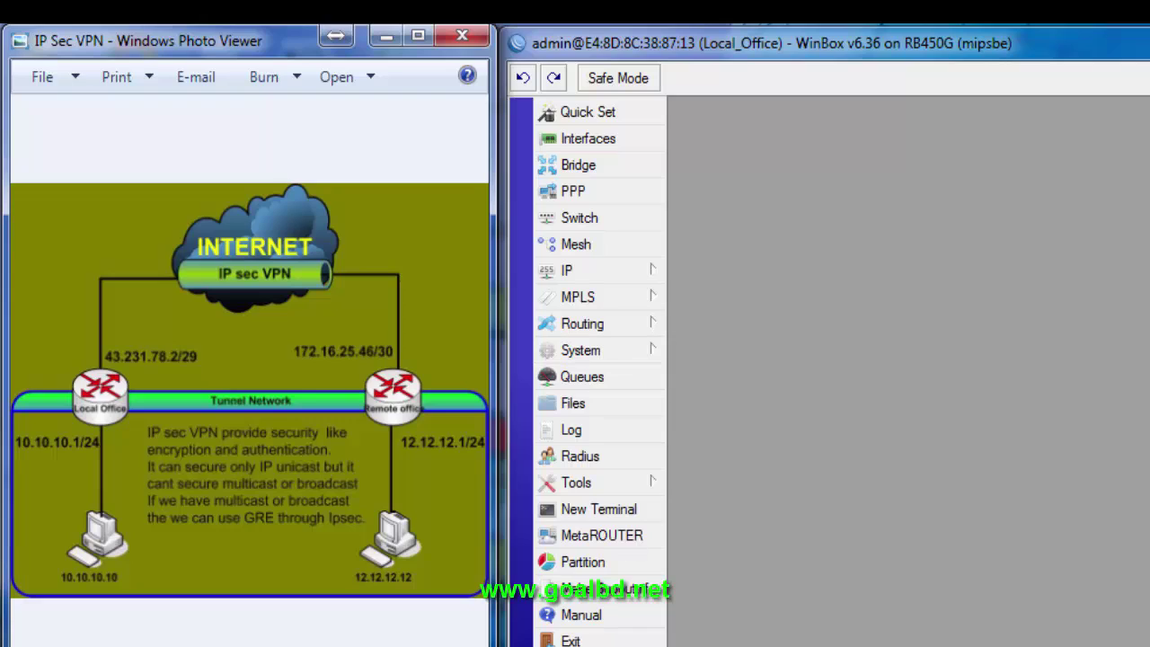
click(1002, 629)
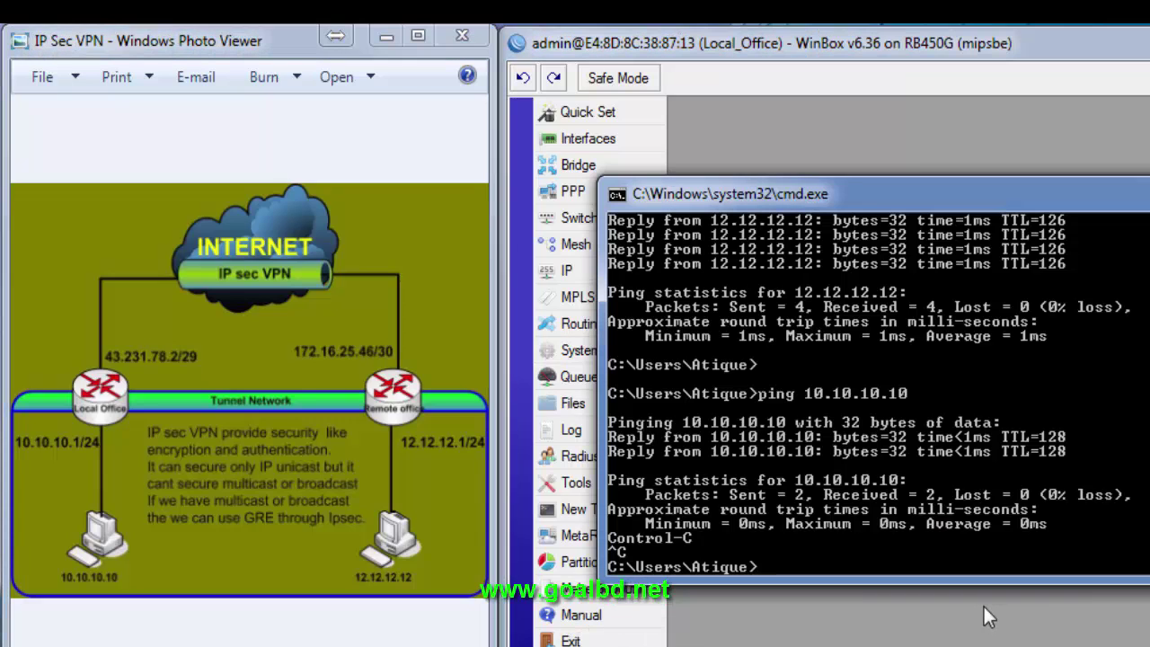
key(Up)
key(Up)
key(Up)
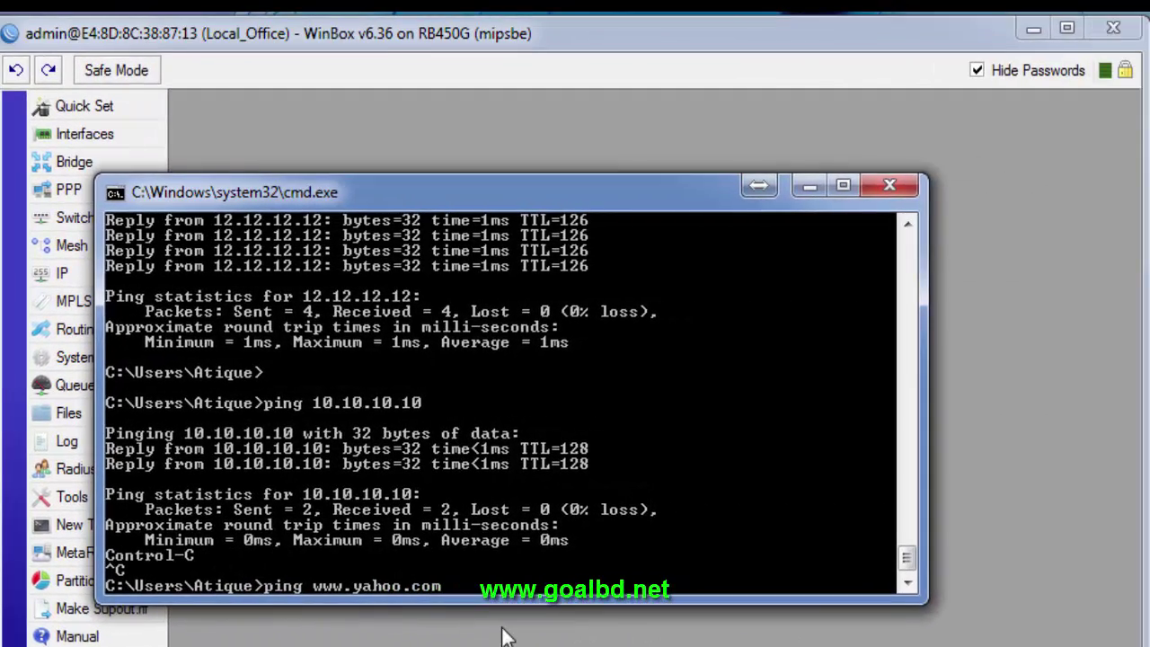
key(Return)
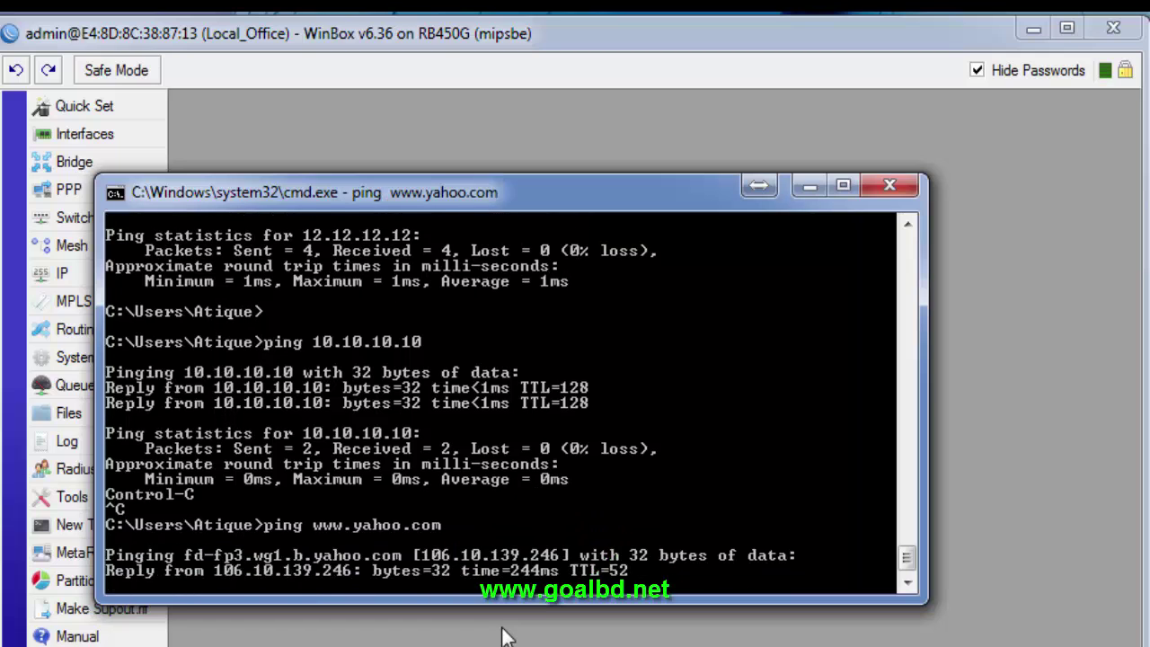
key(ctrl+c)
Ping the remote office router's public address 172.16.25.46 from the local PC and stop after a few replies
key(Up)
key(Up)
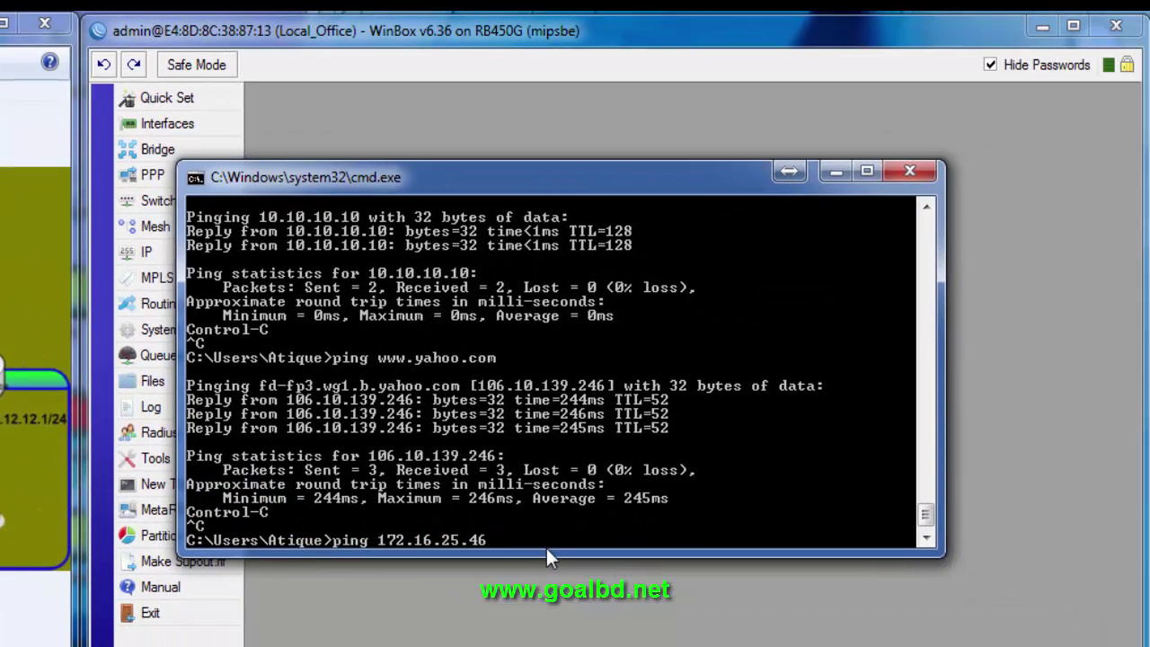
key(Return)
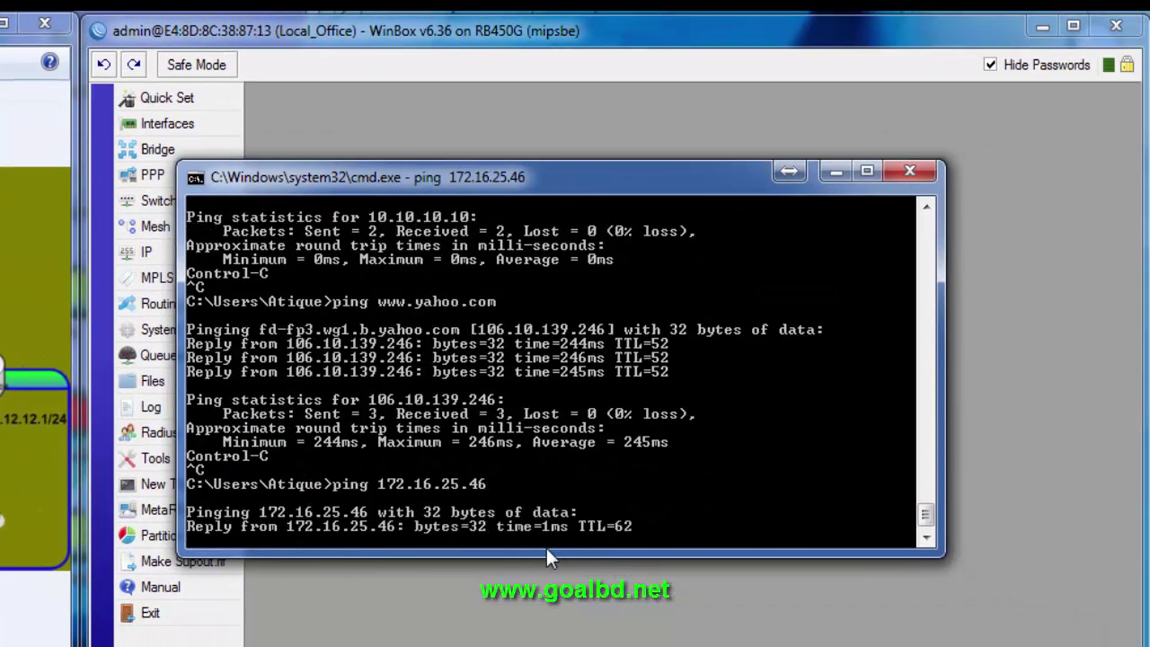
key(ctrl+c)
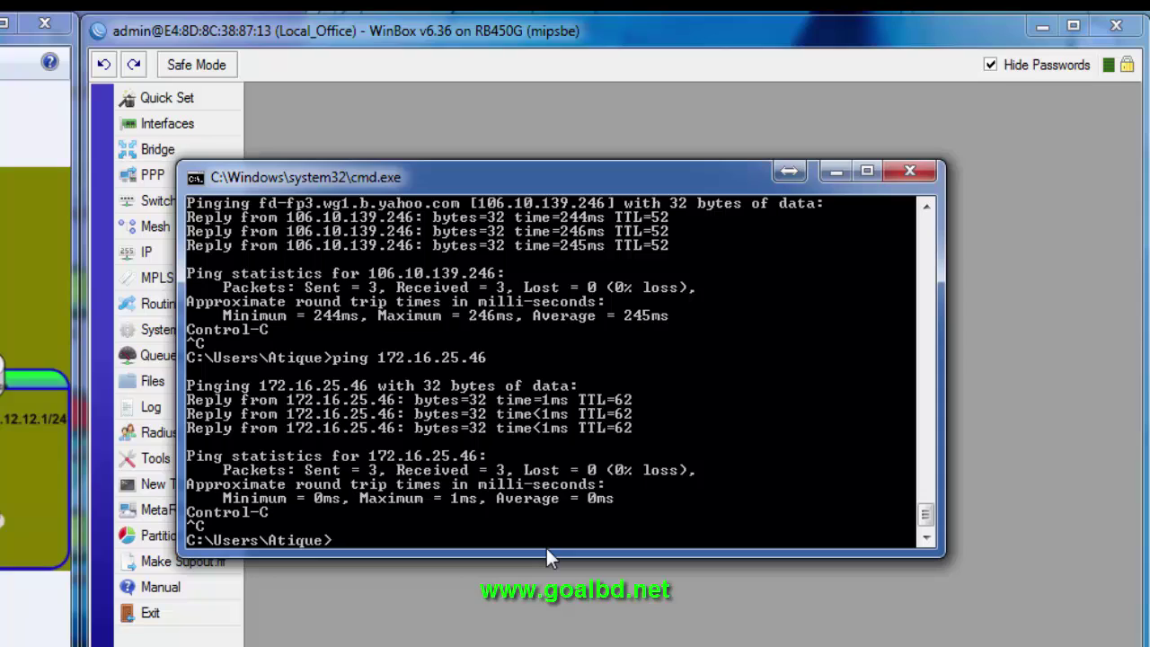
Ping the remote office PC at 12.12.12.12 from the local PC, and interrupt the ping
key(Up)
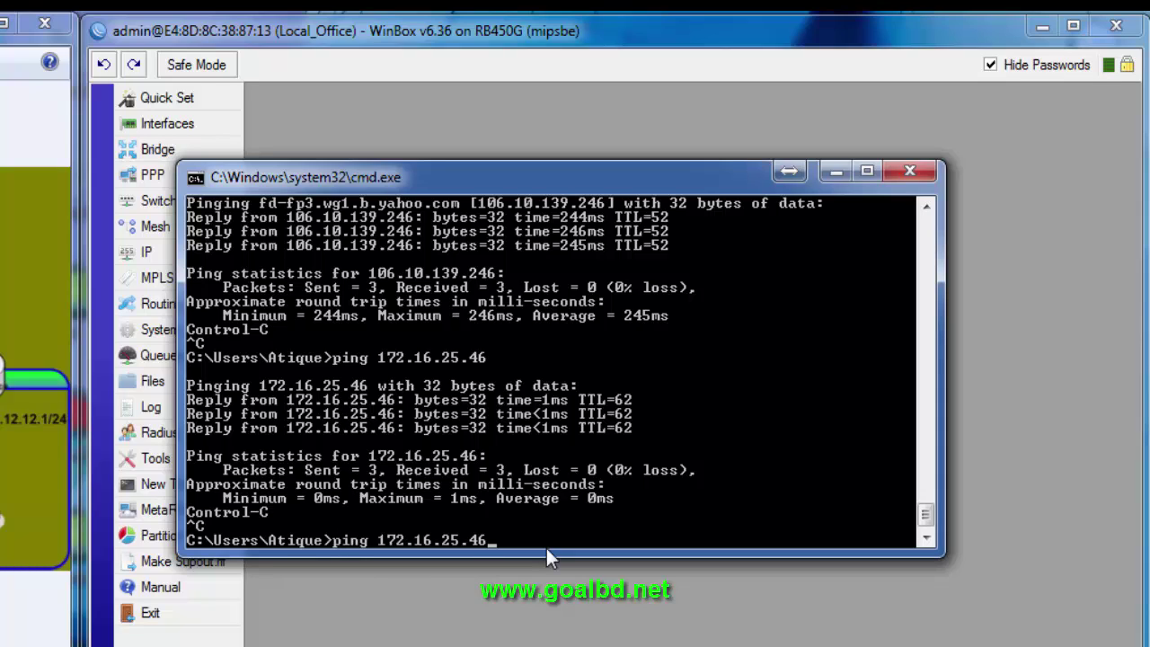
key(BackSpace)
key(BackSpace)
key(BackSpace)
key(BackSpace)
key(BackSpace)
key(BackSpace)
key(BackSpace)
key(Up)
key(Down)
key(Up)
key(Up)
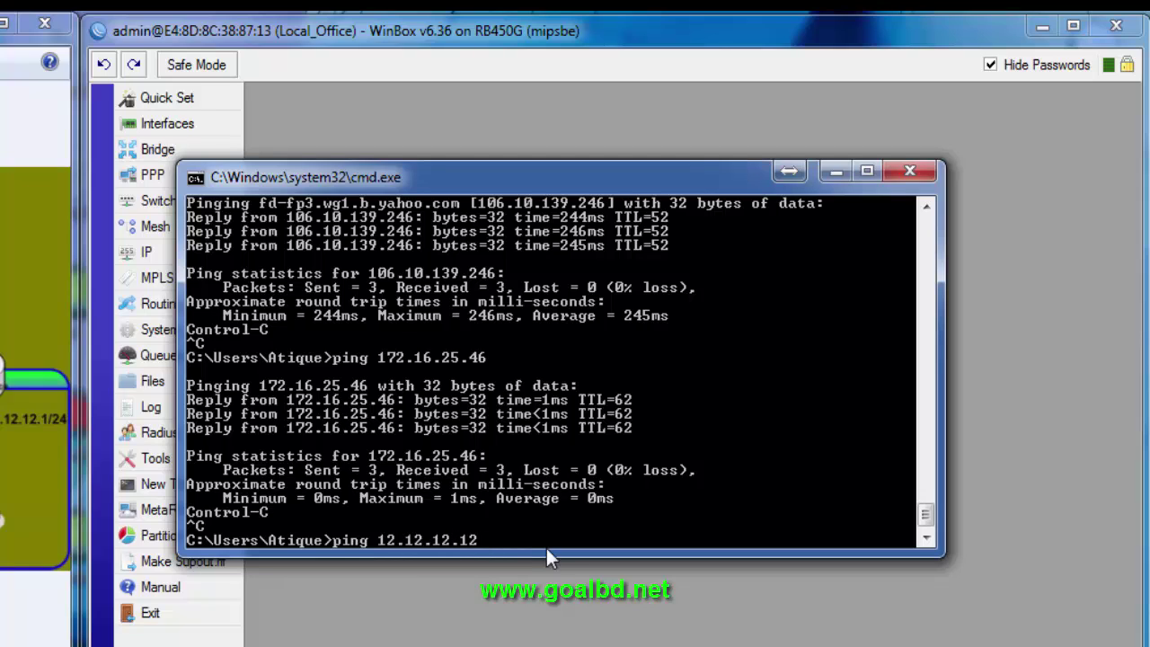
key(Return)
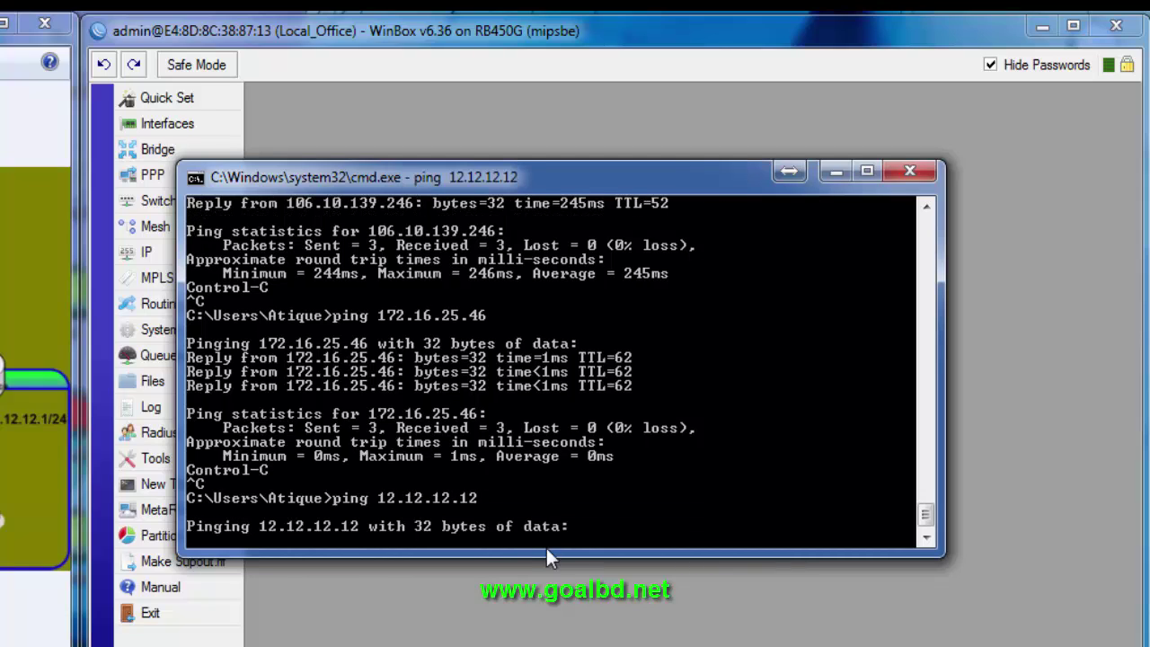
key(ctrl+c)
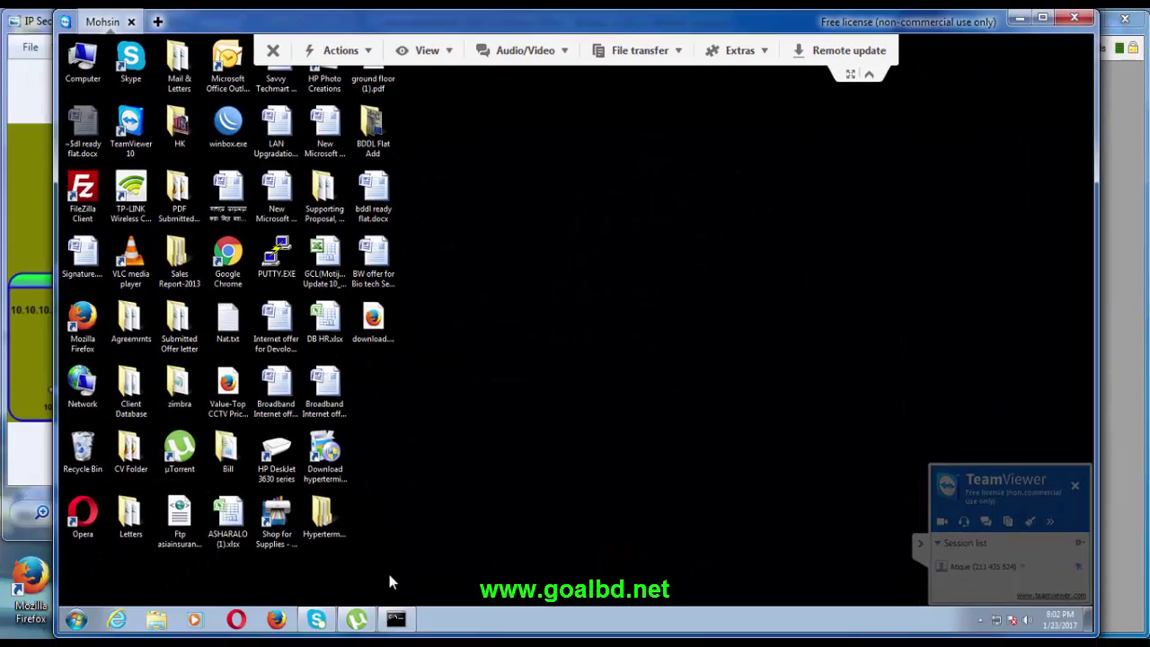
click(395, 618)
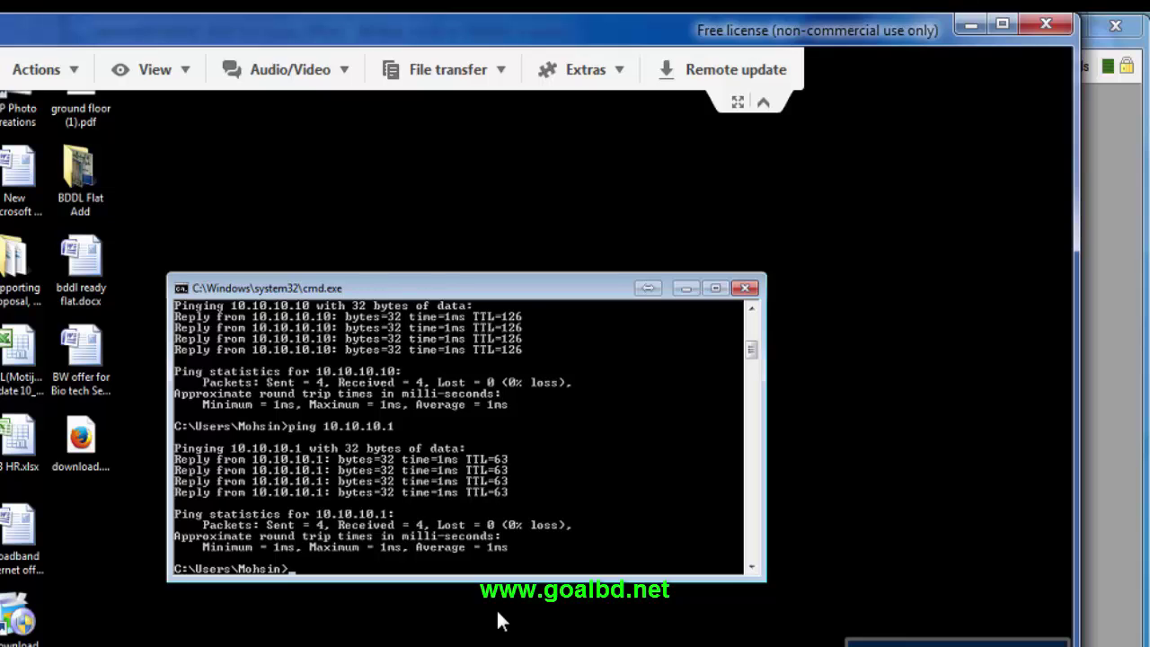
key(Up)
key(Up)
key(Return)
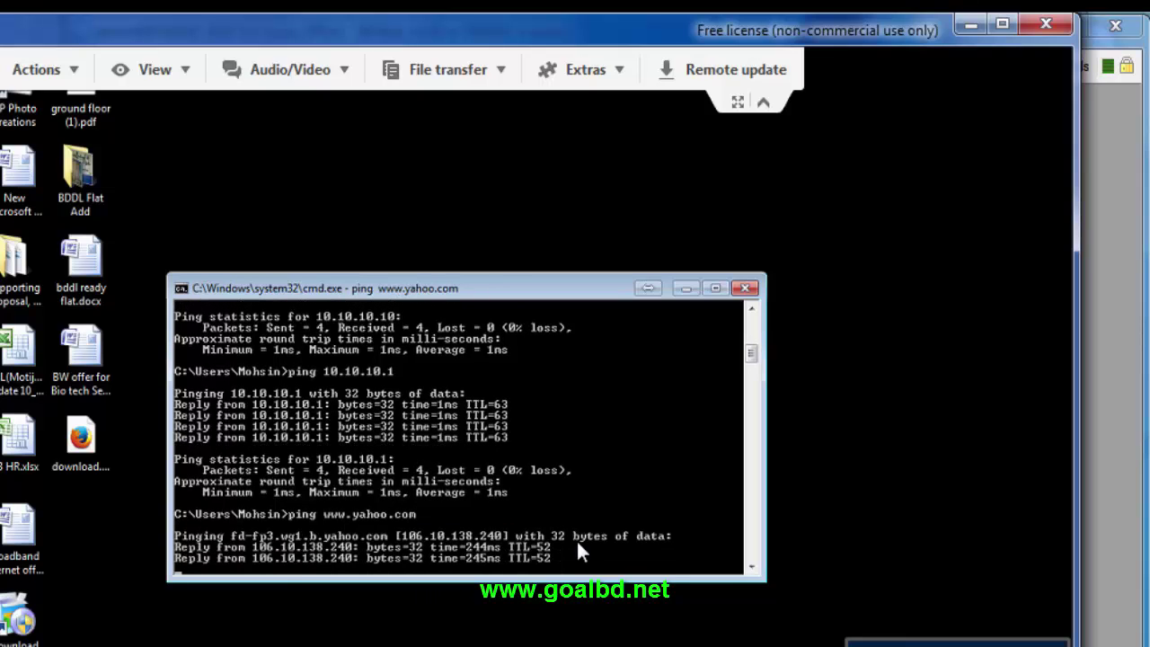
key(ctrl+c)
Ping the local office router's public address 43.231.78.2 from the remote PC
key(Up)
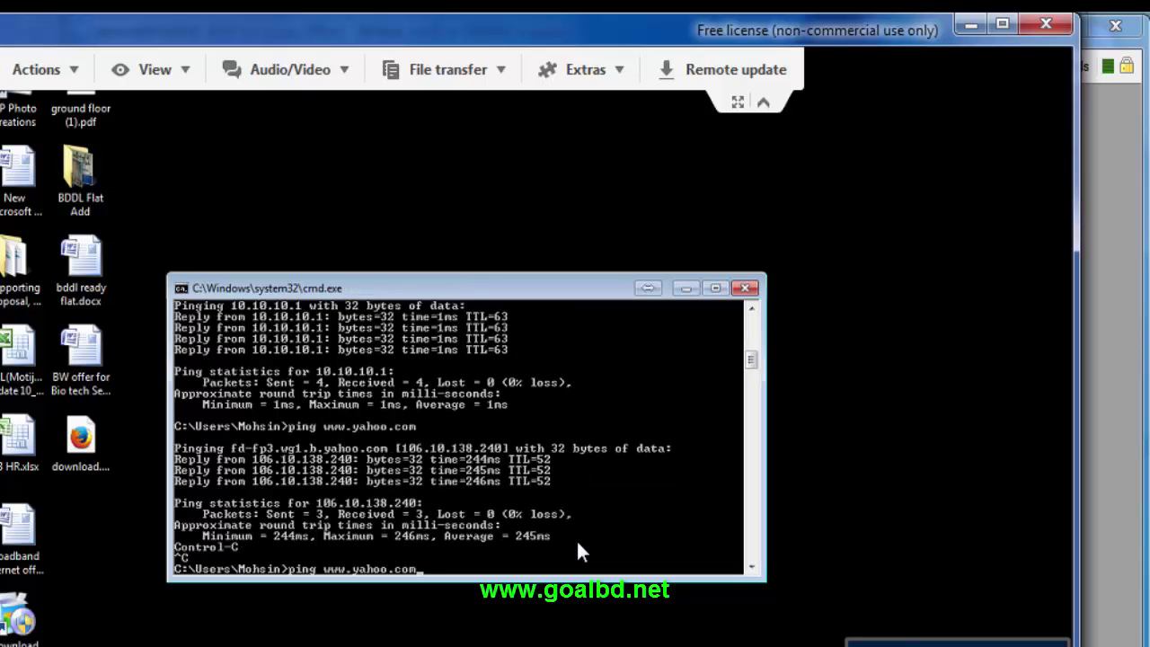
key(BackSpace)
key(BackSpace)
key(BackSpace)
key(BackSpace)
key(BackSpace)
key(BackSpace)
key(BackSpace)
key(BackSpace)
key(BackSpace)
key(BackSpace)
key(BackSpace)
key(BackSpace)
key(BackSpace)
key(BackSpace)
key(BackSpace)
key(BackSpace)
text(ng 43.231.78.2)
key(Return)
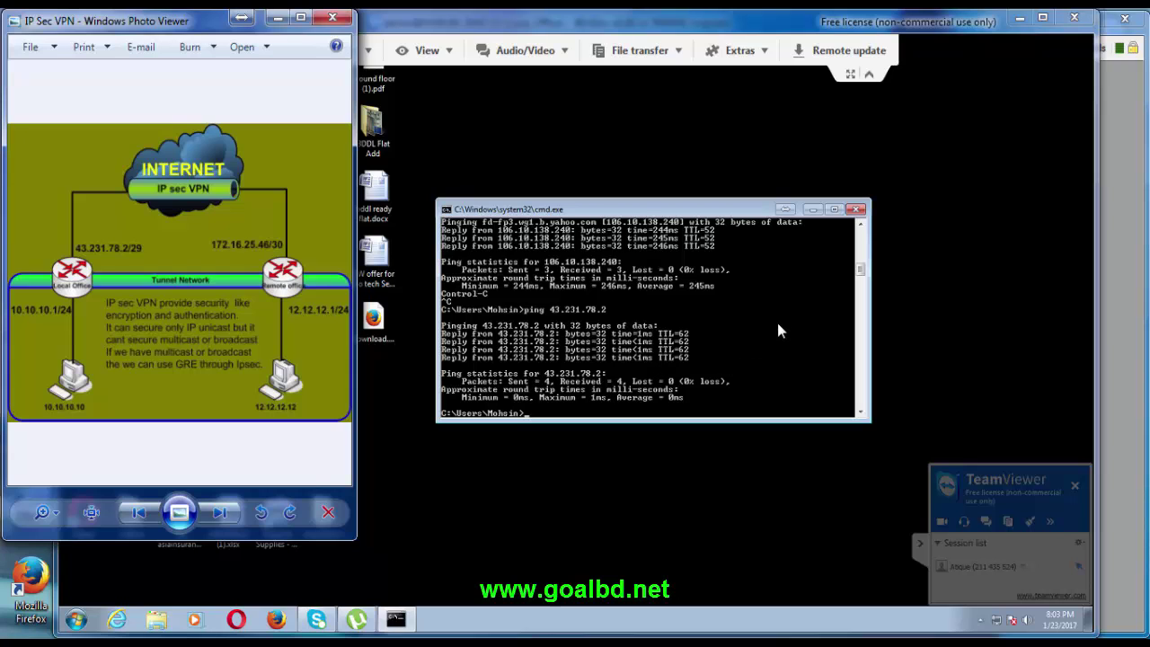
Minimize the remote session and the local command prompt, and open the IPsec settings of the Local_Office router
click(1020, 22)
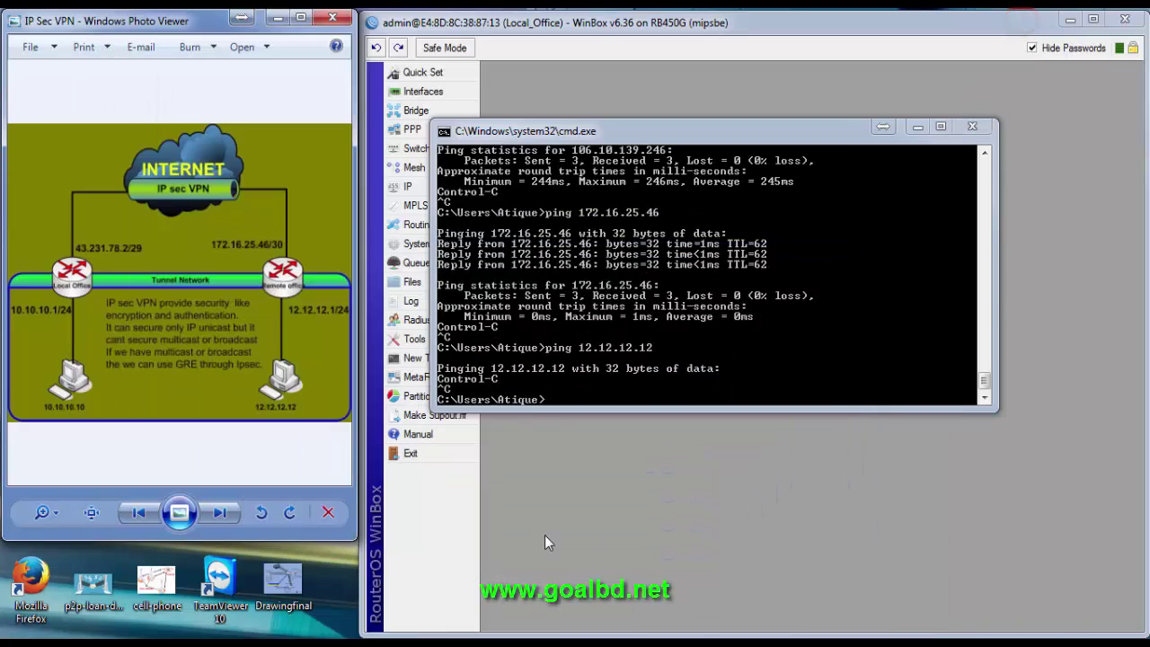
click(917, 127)
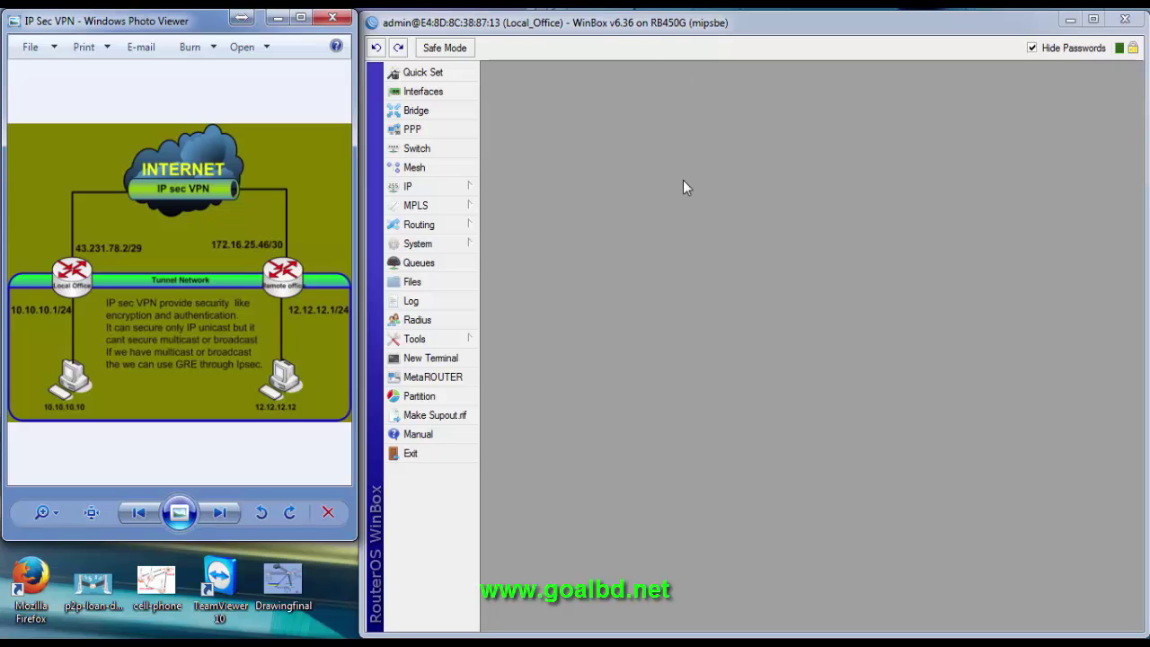
click(414, 220)
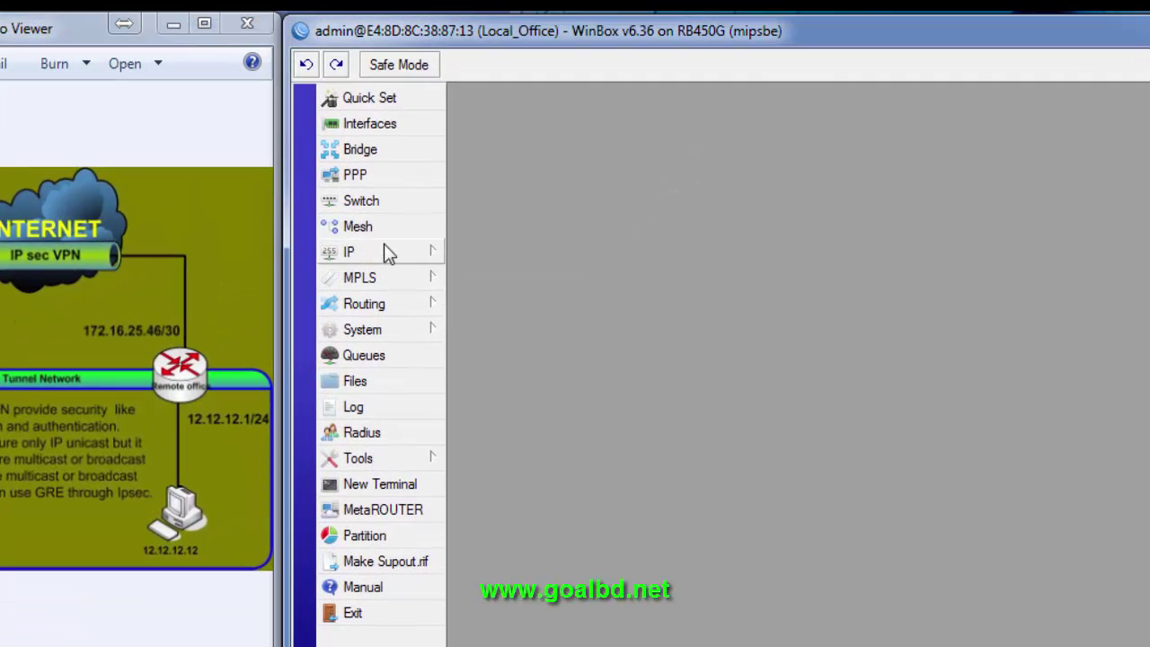
click(382, 251)
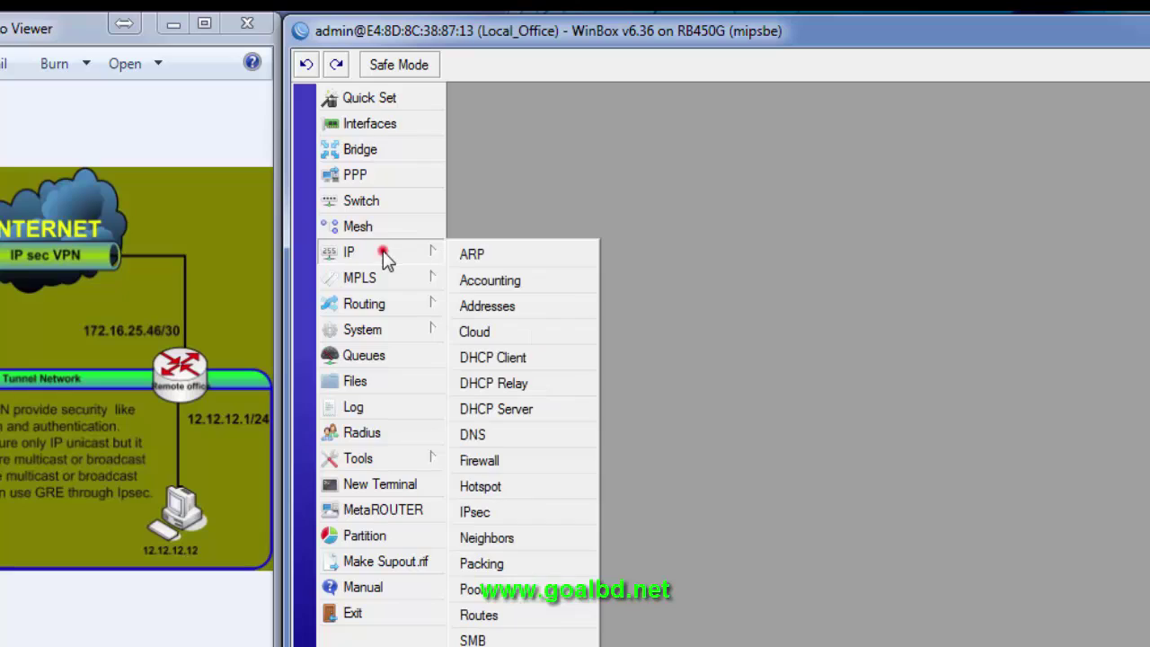
click(473, 510)
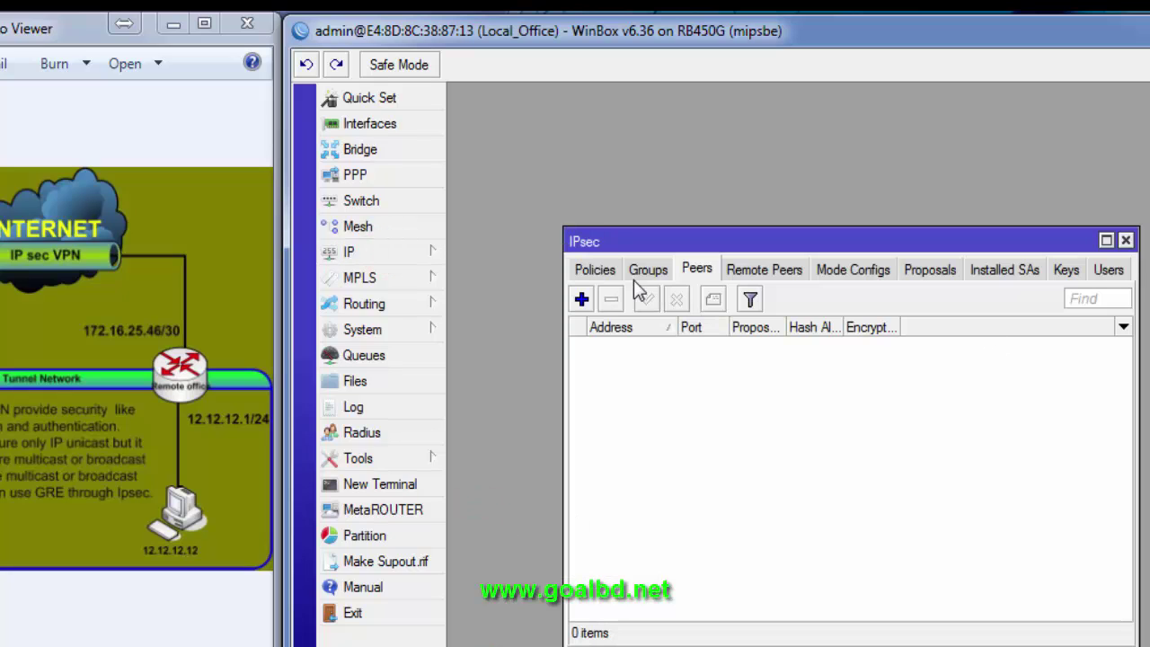
Add an IPsec peer for 172.16.25.46 with the pre-shared secret, hash algorithm md5, and aes-128 disabled so only 3des encryption is used
click(692, 267)
click(581, 299)
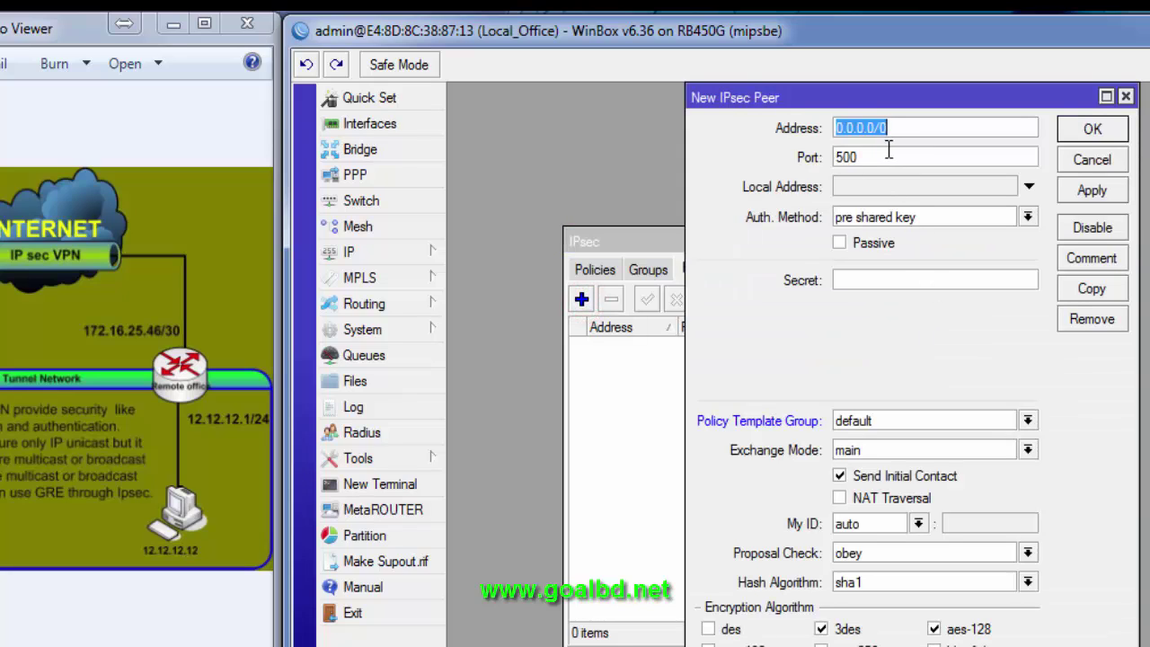
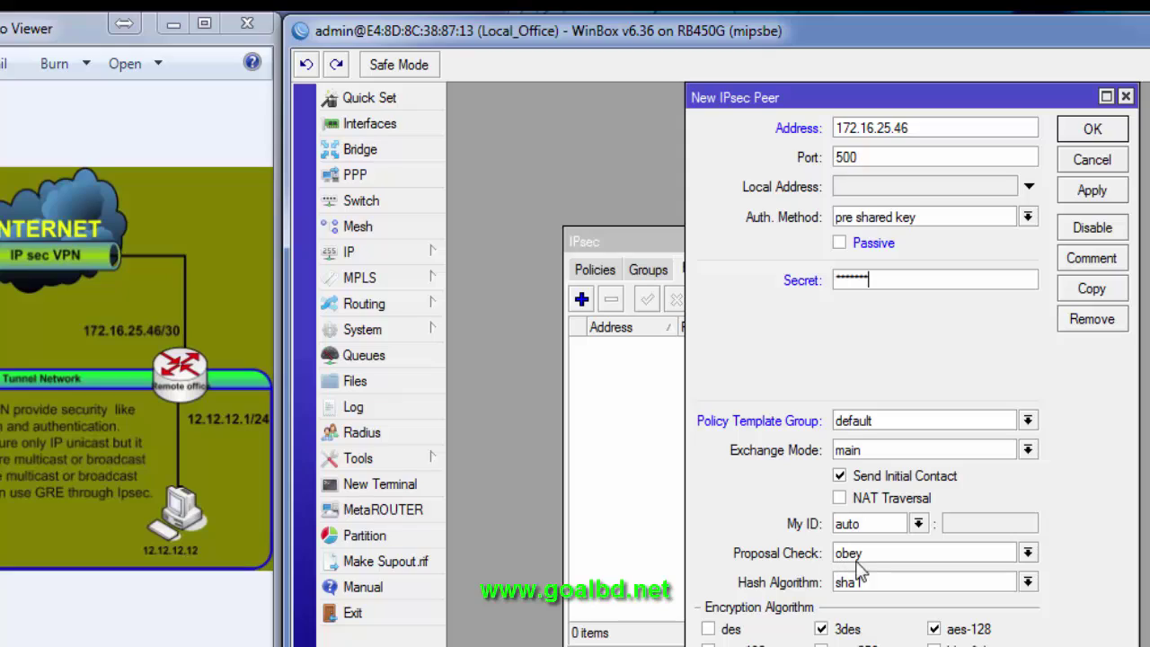
click(875, 582)
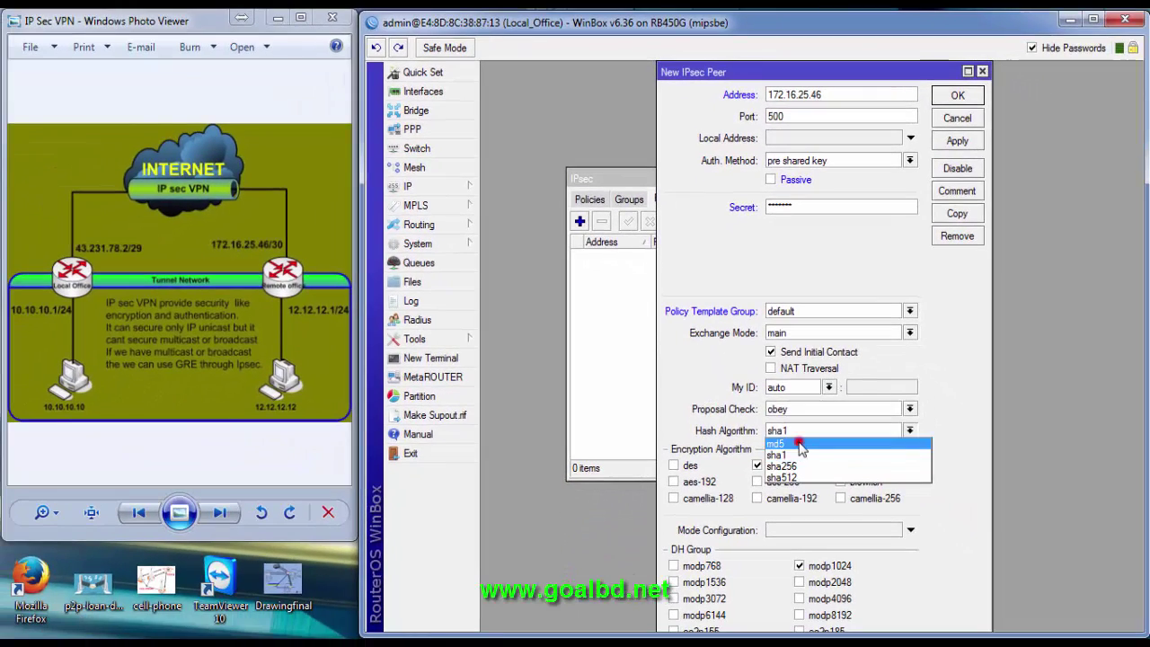
click(791, 474)
click(842, 465)
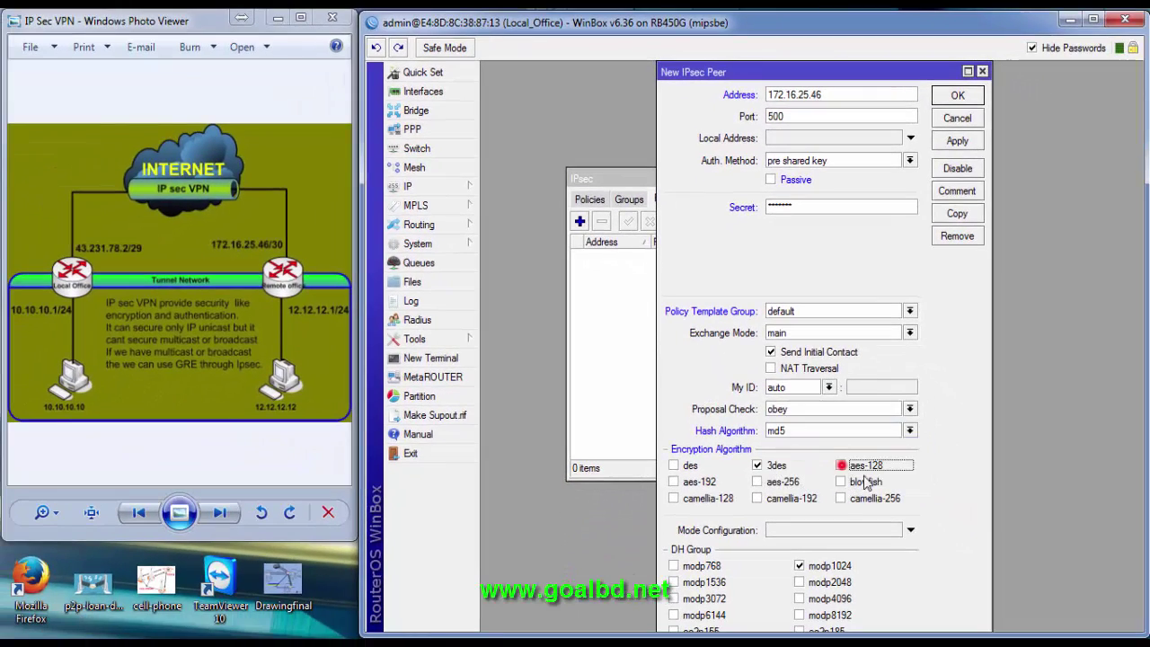
click(958, 141)
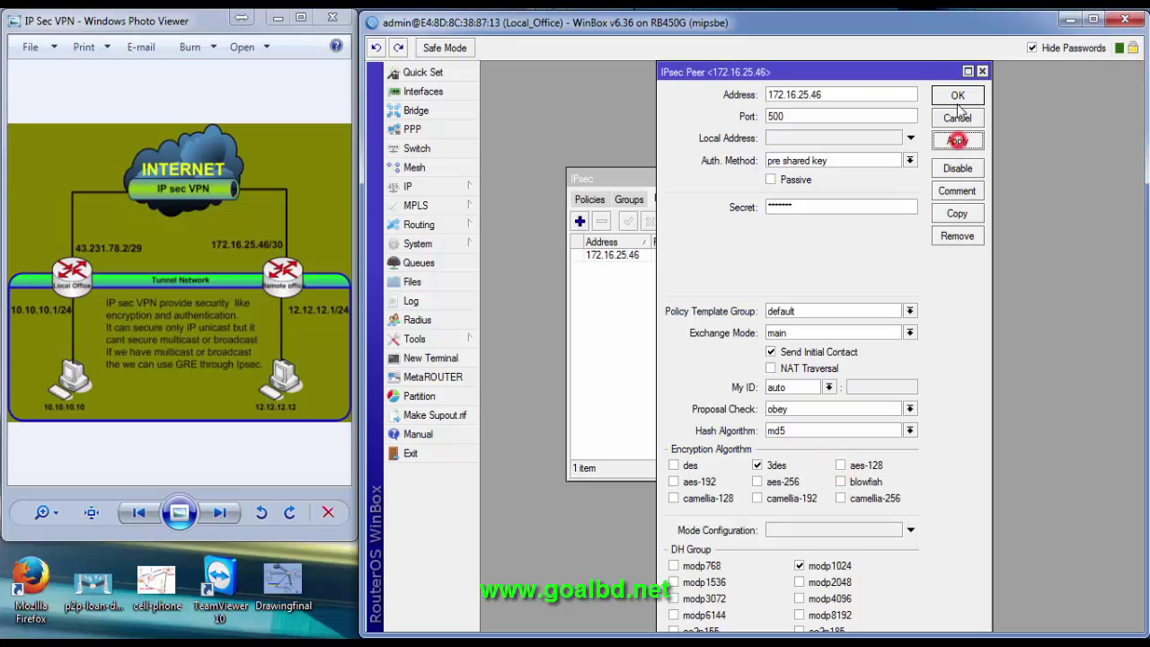
click(957, 96)
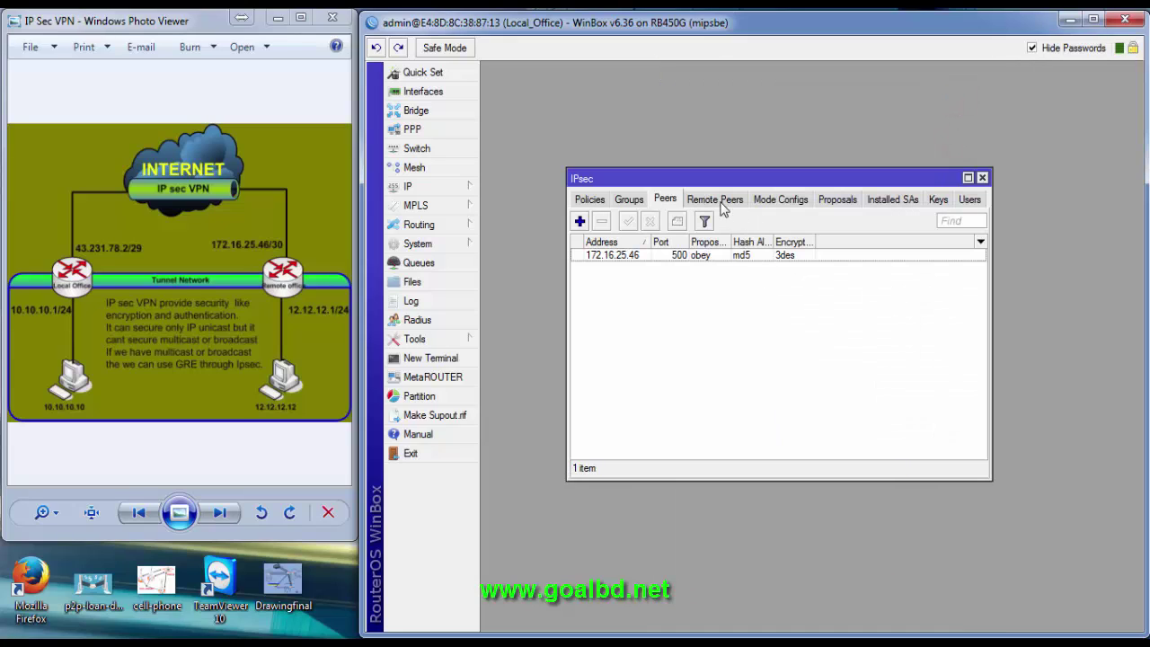
Edit the default IPsec proposal to use only md5 authentication and 3des encryption, disabling sha1, sha512 and aes-128 cbc
click(838, 199)
double_click(709, 255)
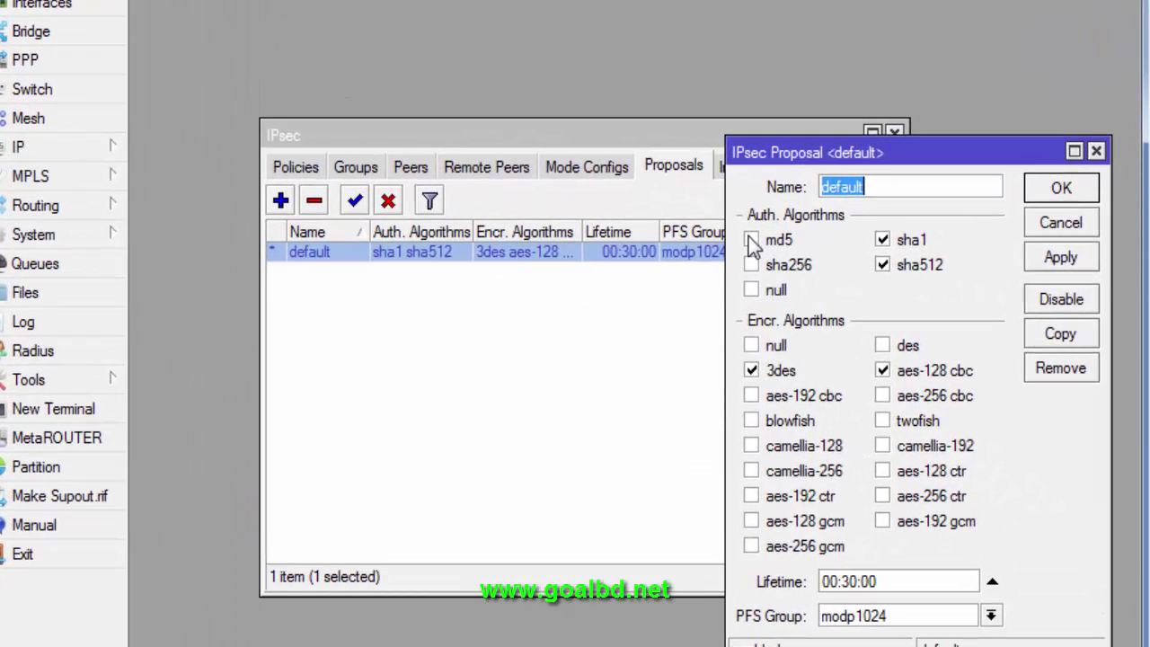
click(791, 242)
click(910, 264)
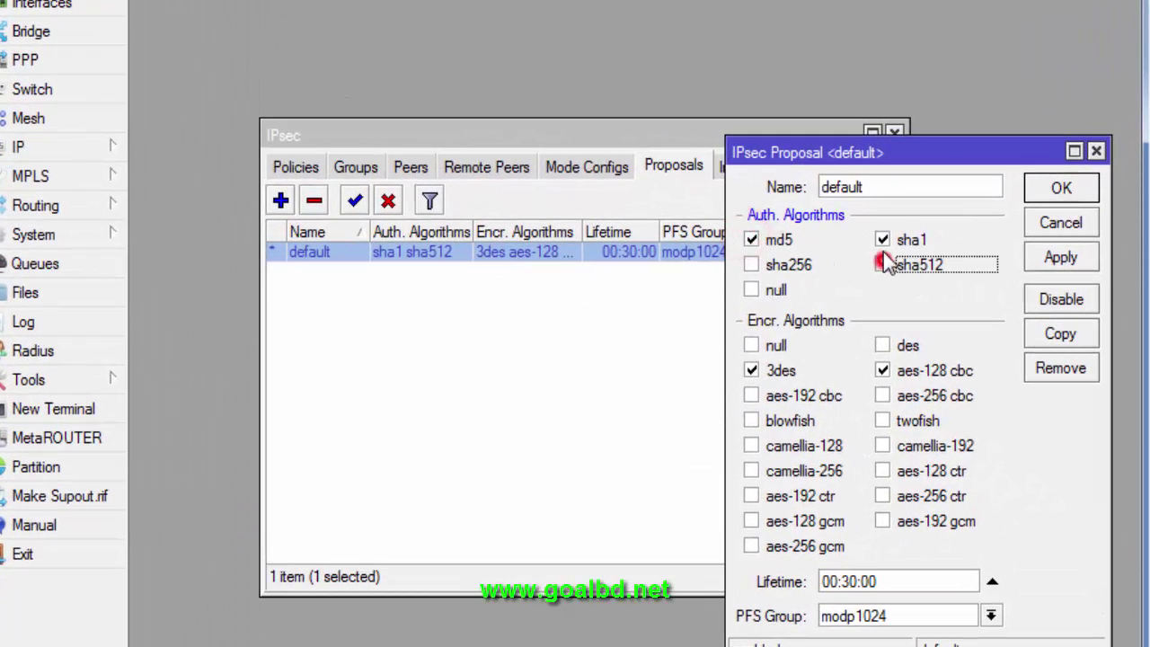
click(882, 239)
click(882, 370)
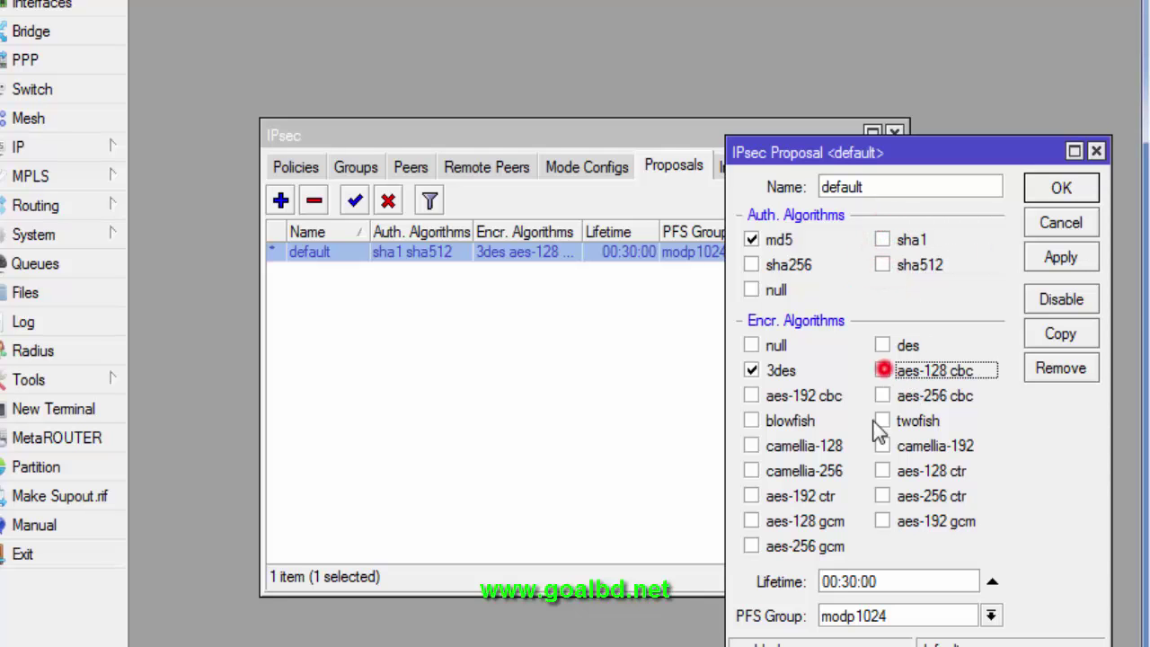
click(1061, 258)
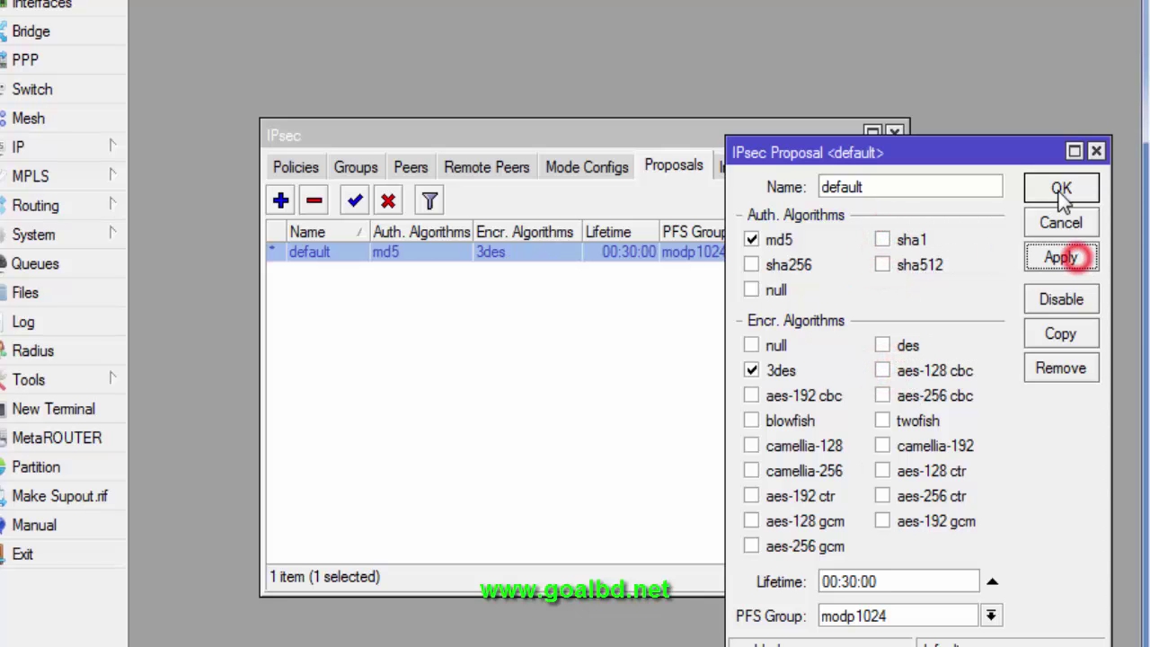
click(1060, 188)
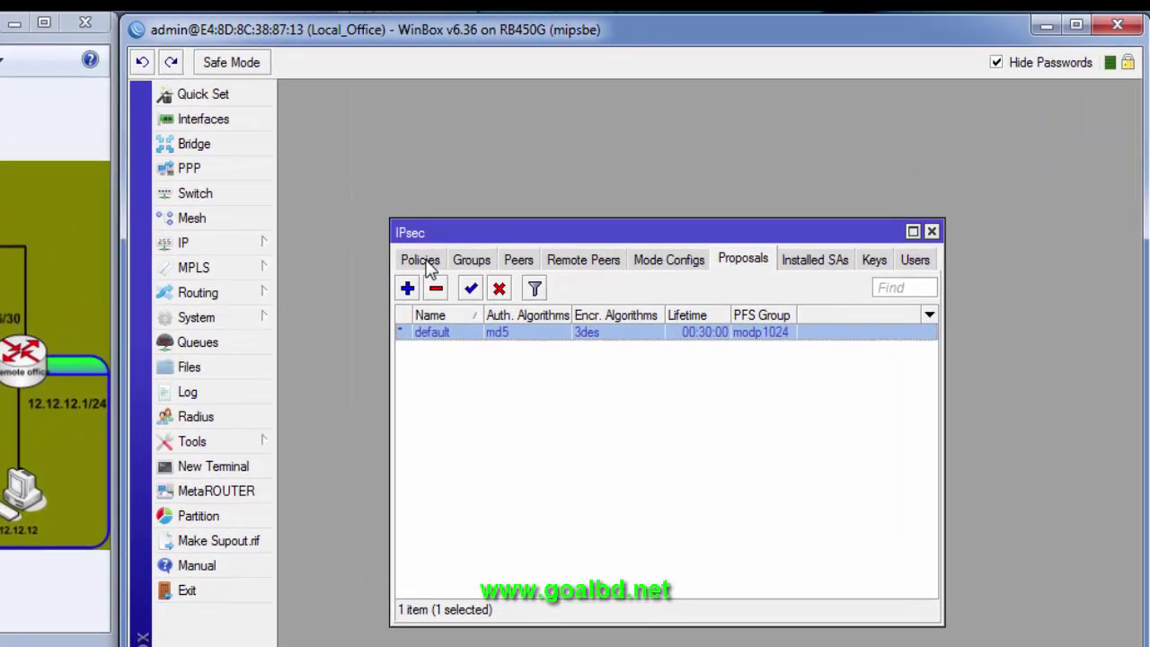
Start a new IPsec policy on the Local_Office router and check its LAN network in the IP address list
click(589, 199)
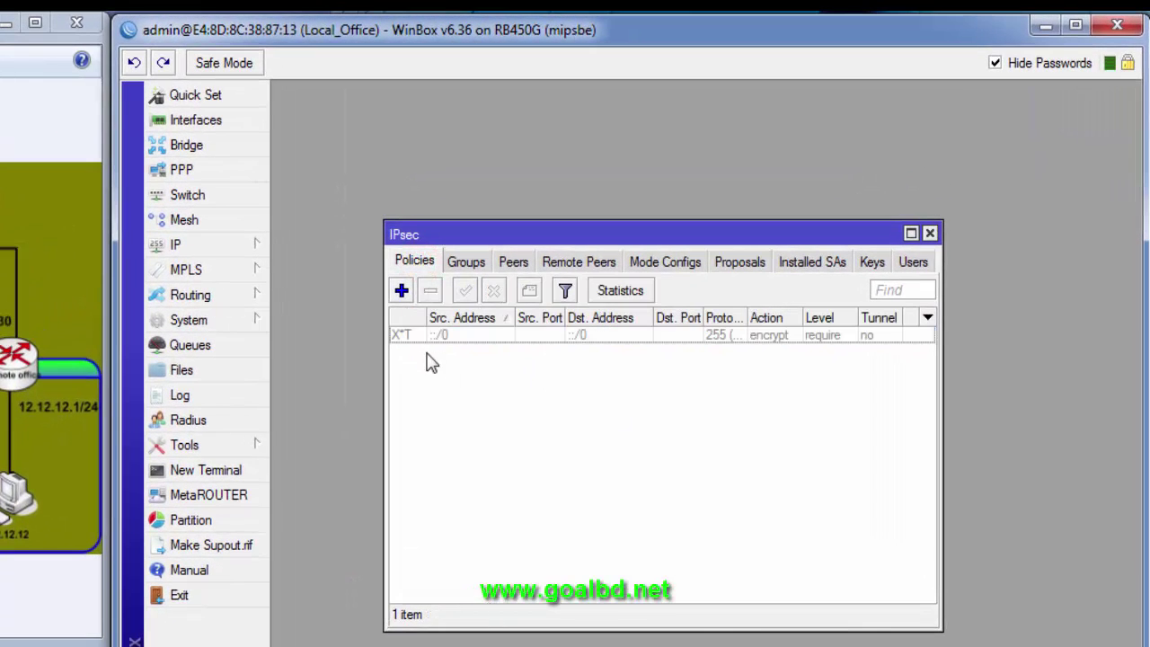
click(401, 290)
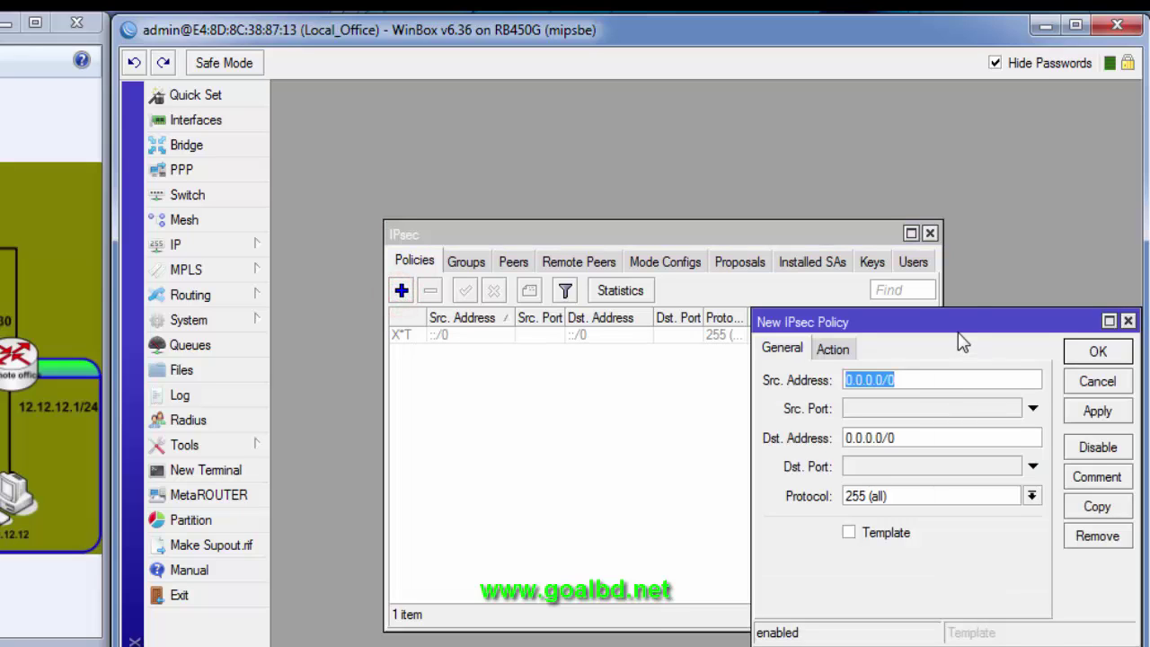
drag(952, 325, 684, 387)
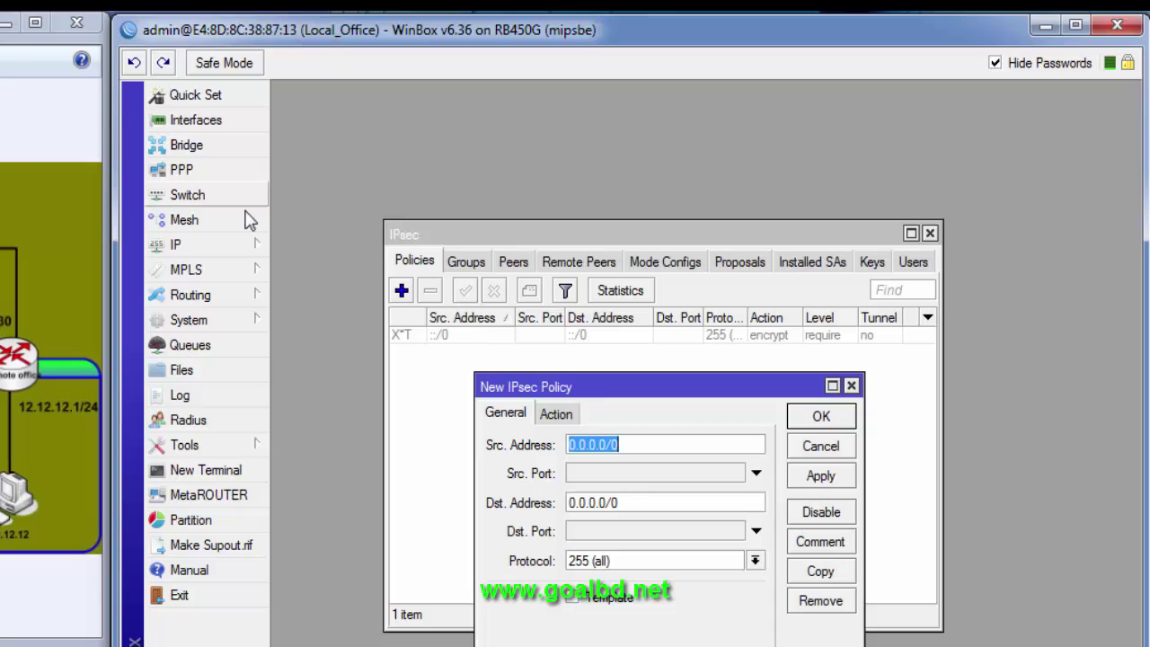
click(239, 244)
click(315, 299)
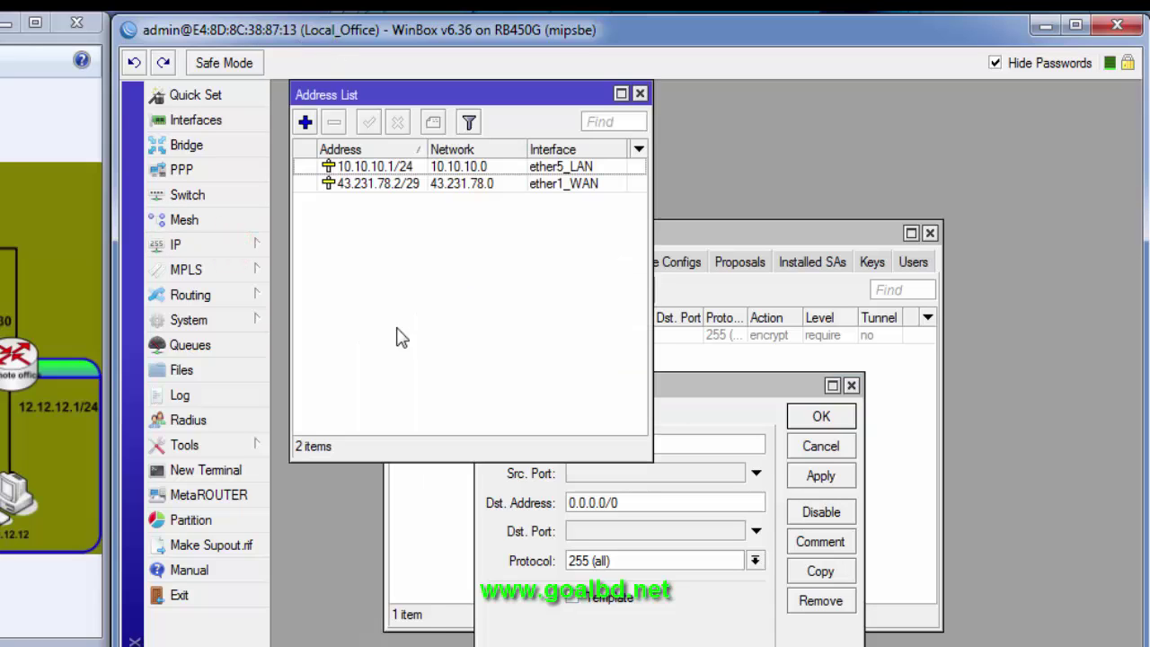
click(640, 94)
Set the new policy's source address to 10.10.10.0/24 and destination address to 12.12.12.0/24, leaving the source port unset
click(602, 474)
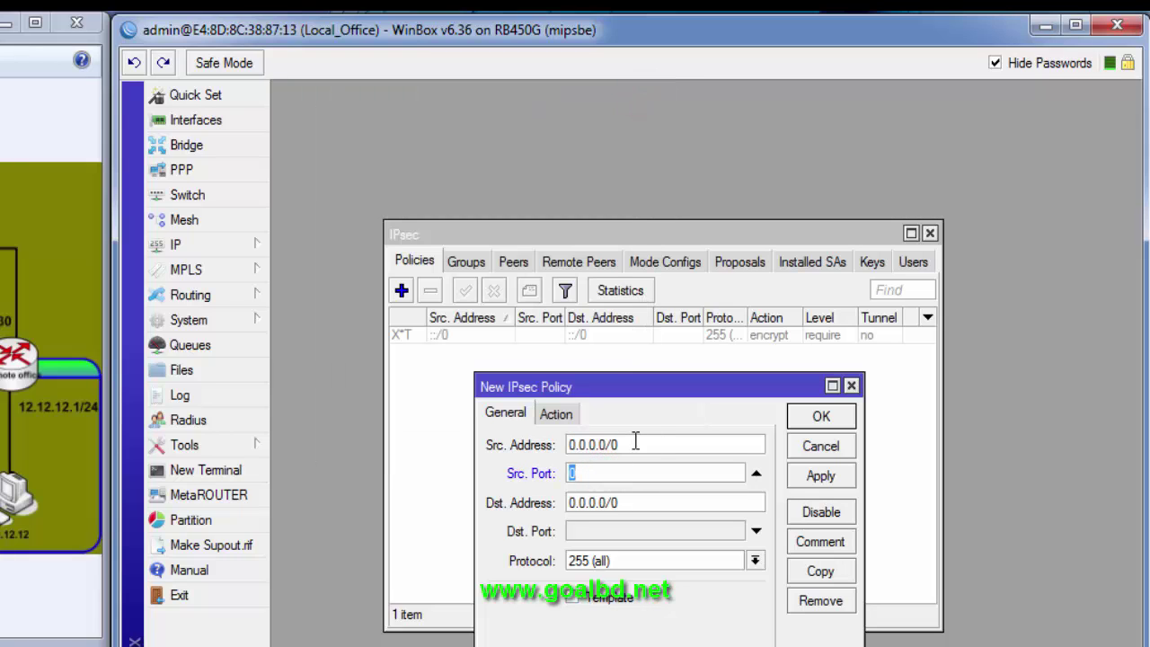
click(634, 439)
click(756, 474)
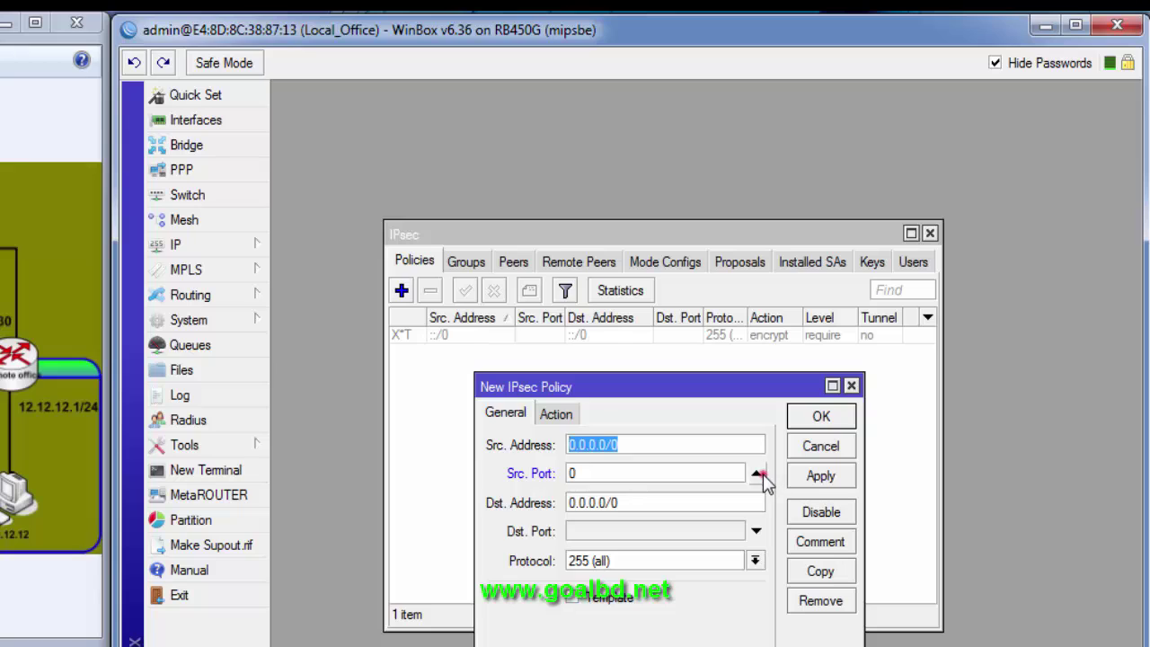
click(667, 446)
text(1)
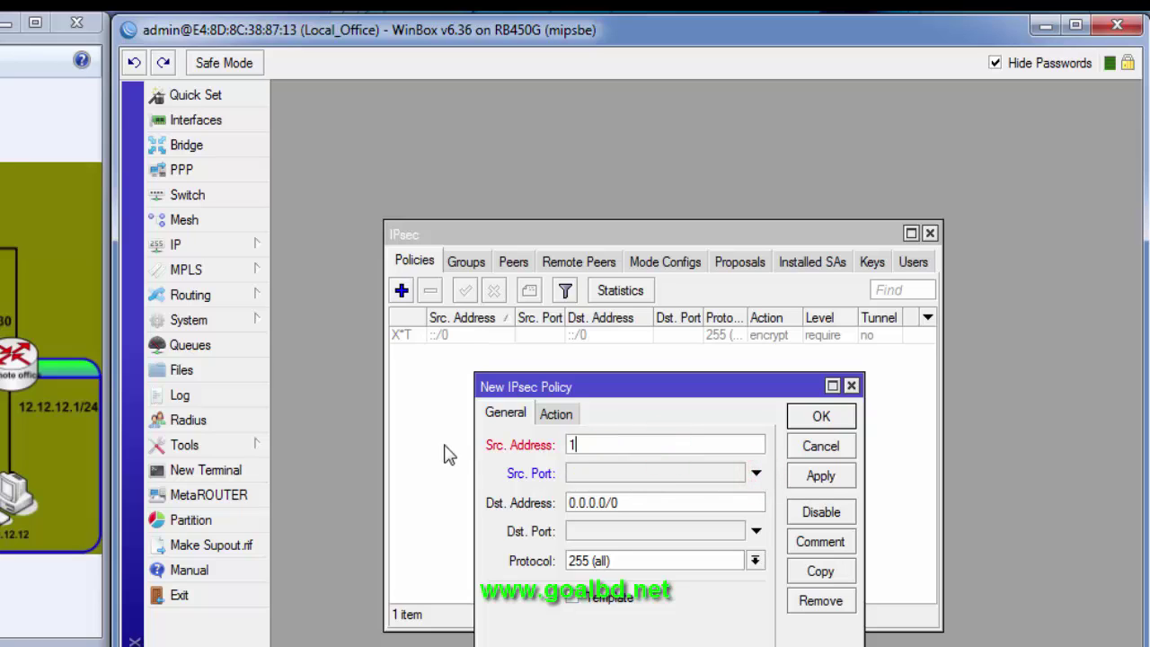
text(0.10.10.0/24)
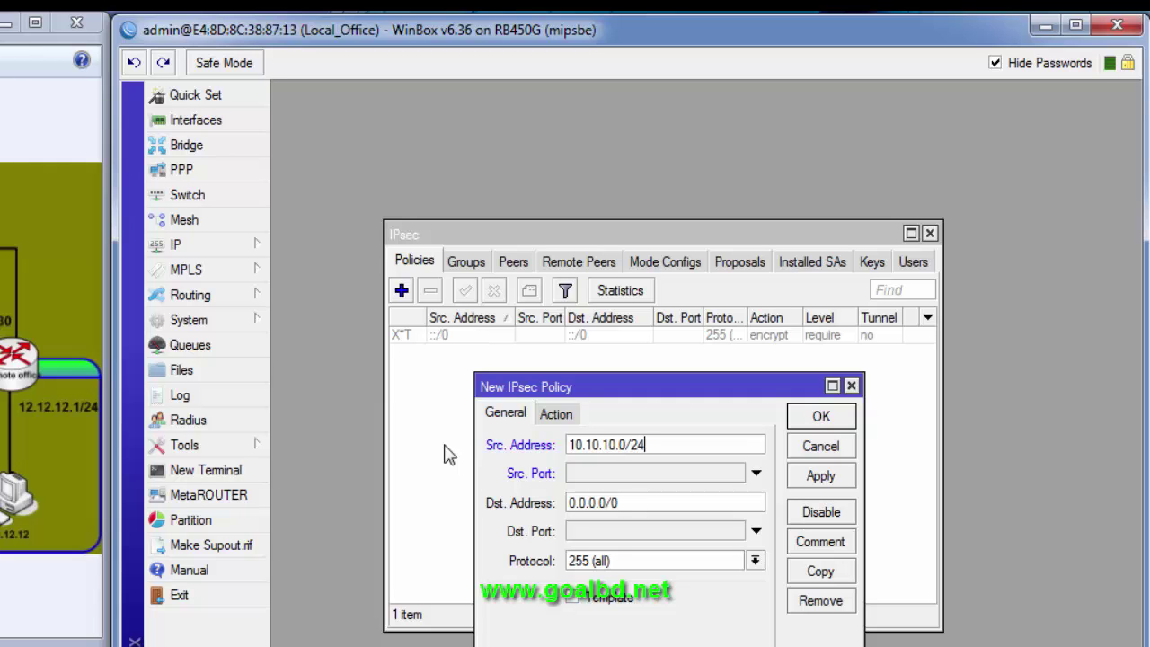
double_click(632, 505)
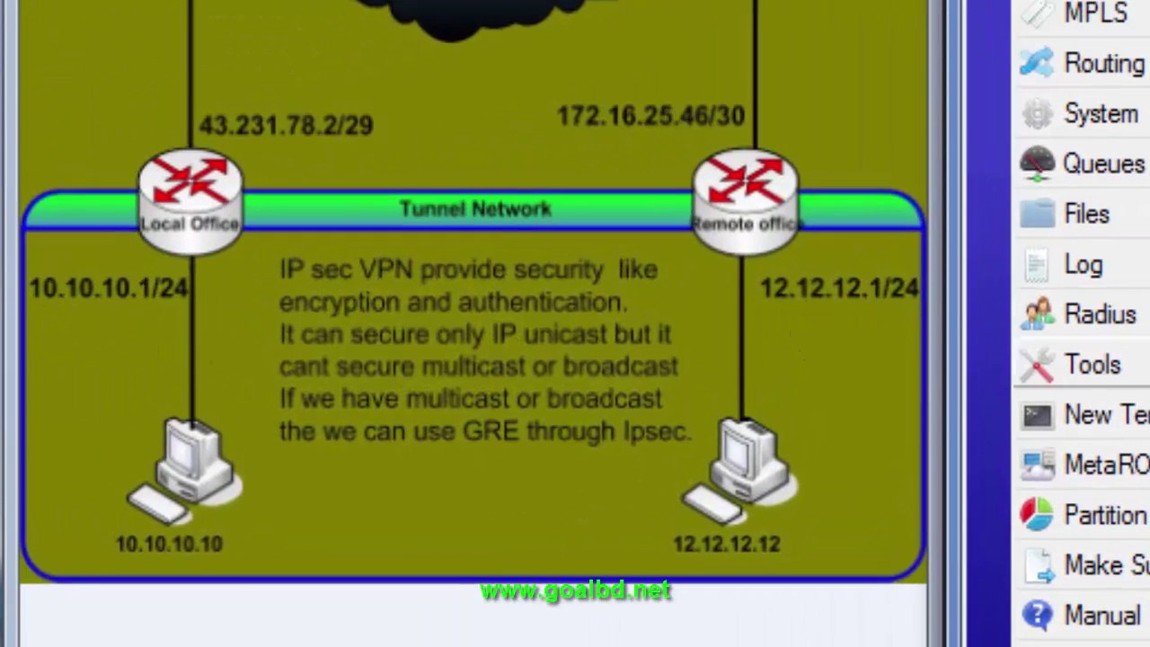
text(12.121.21)
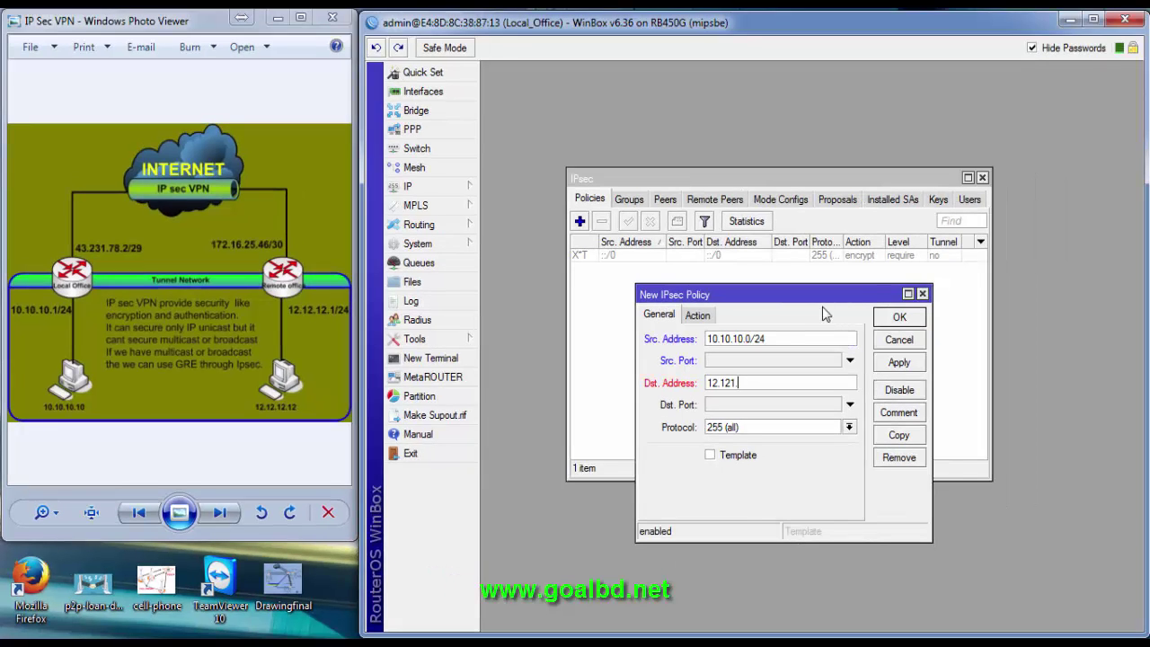
key(BackSpace)
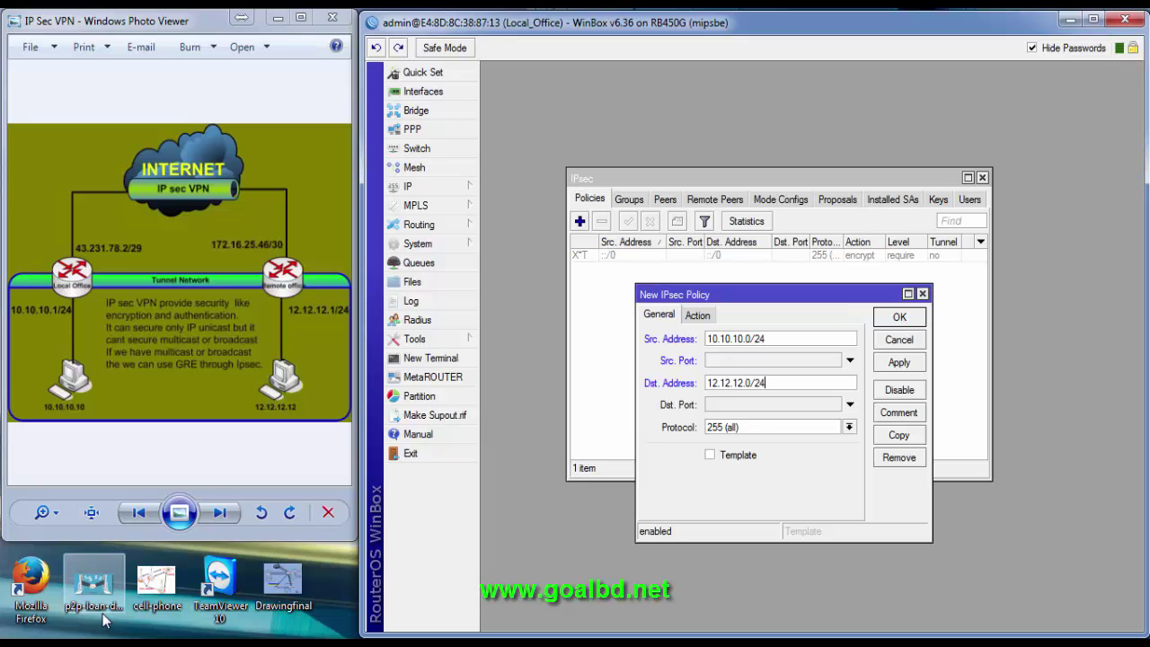
Set the policy's IPsec protocols to ah & esp and enable tunnel mode
click(698, 320)
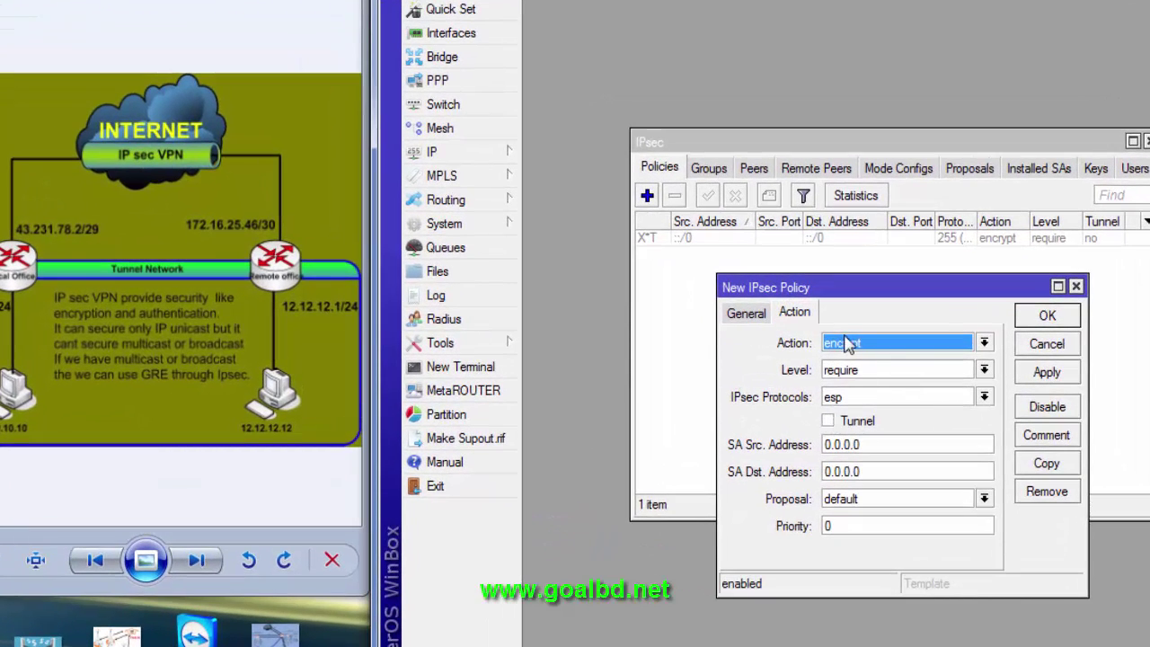
click(925, 398)
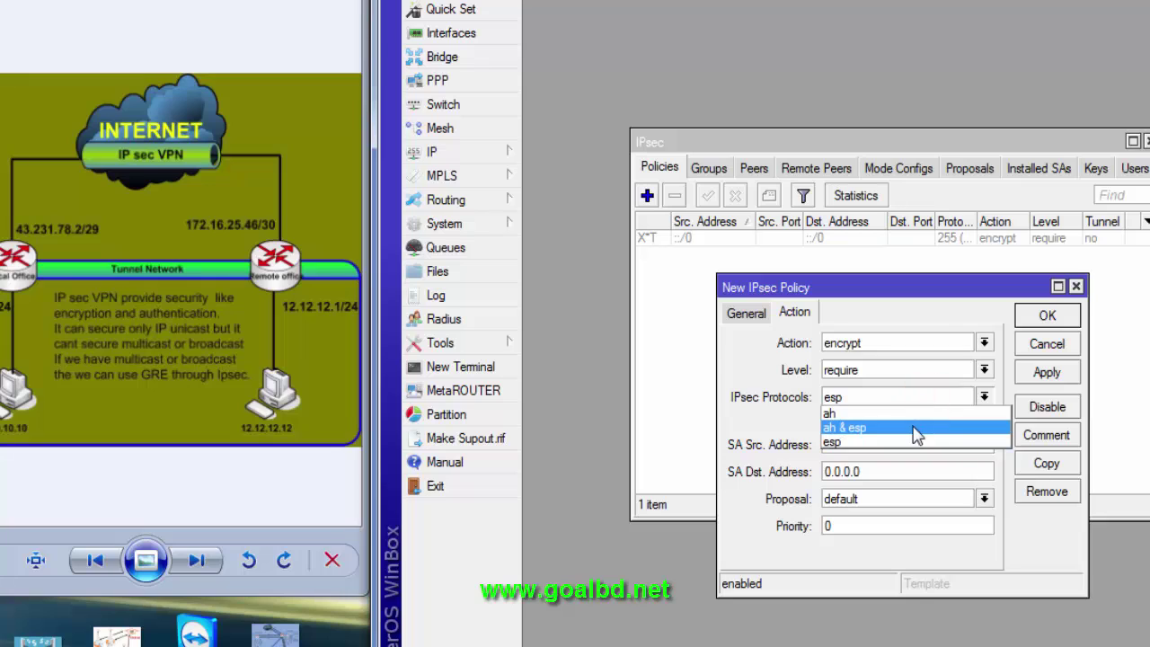
click(909, 428)
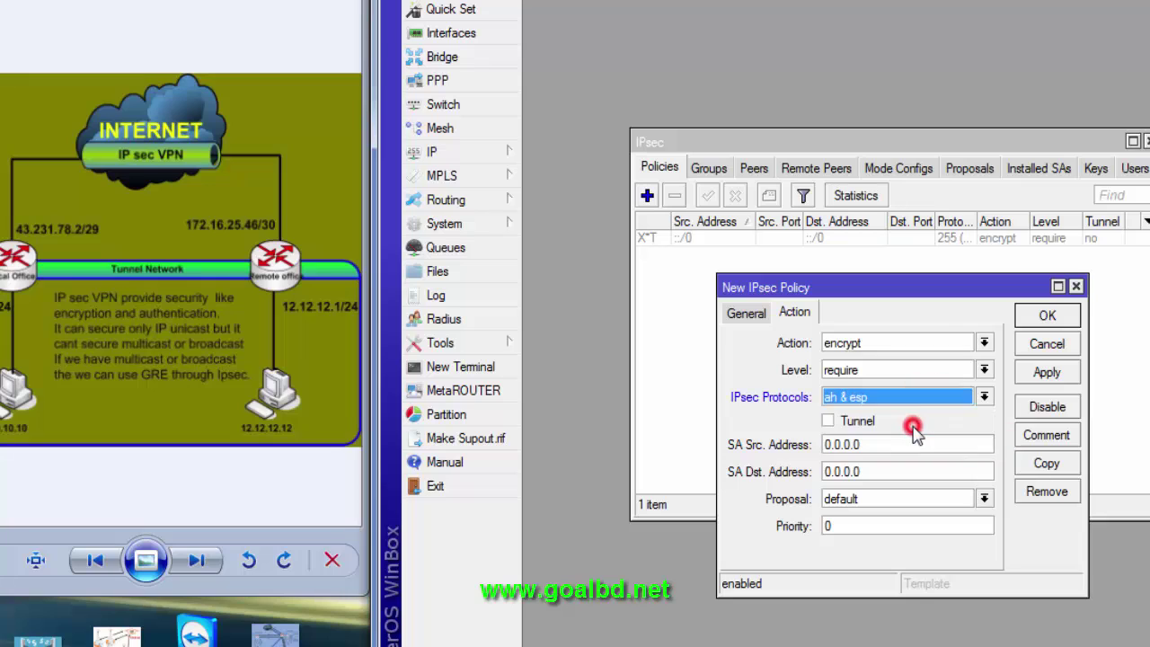
click(828, 422)
Set the policy's SA source address to 43.231.78.2 and SA destination address to 172.16.25.46, and save the policy
double_click(888, 446)
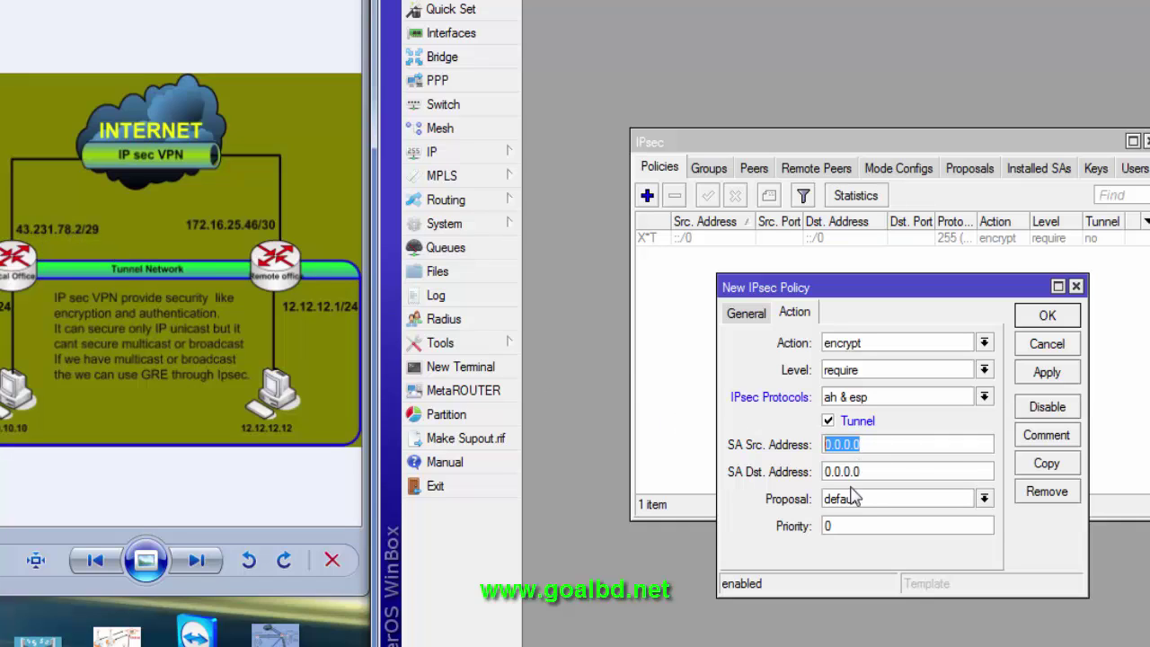
text(43.231.)
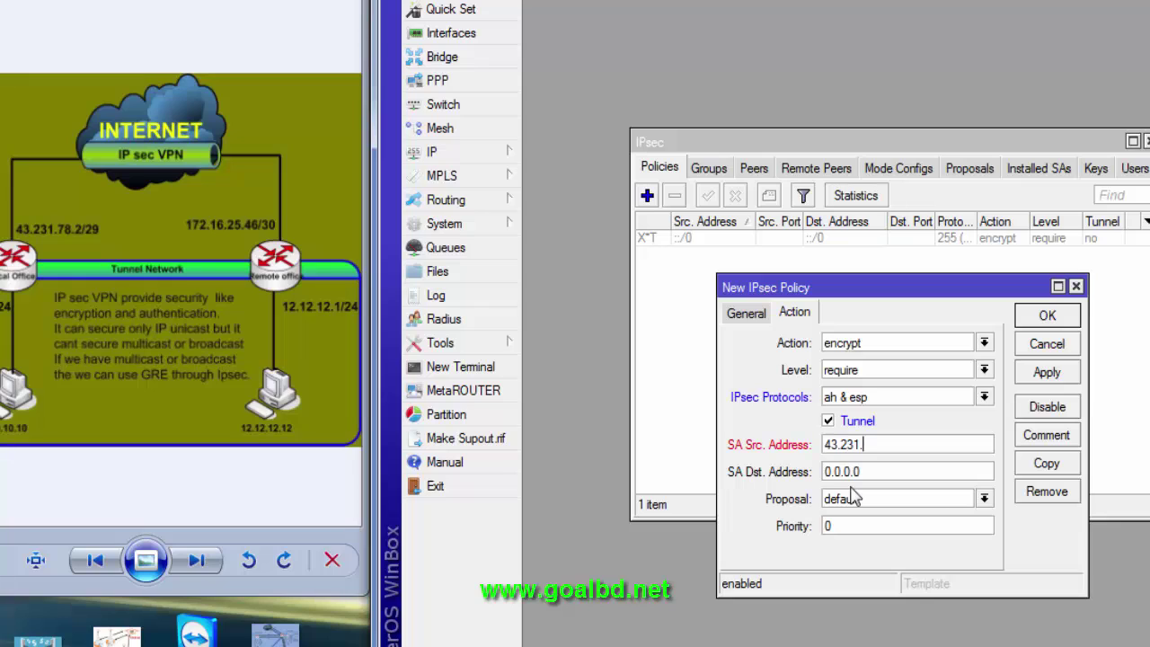
text(78.2)
double_click(874, 471)
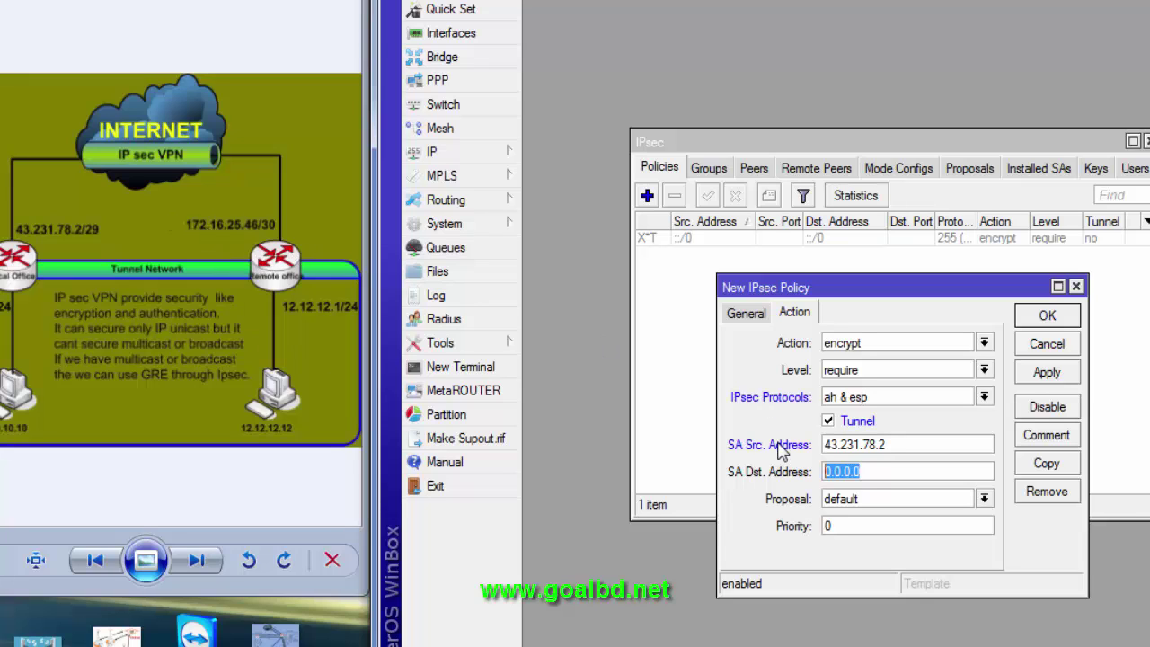
text(172)
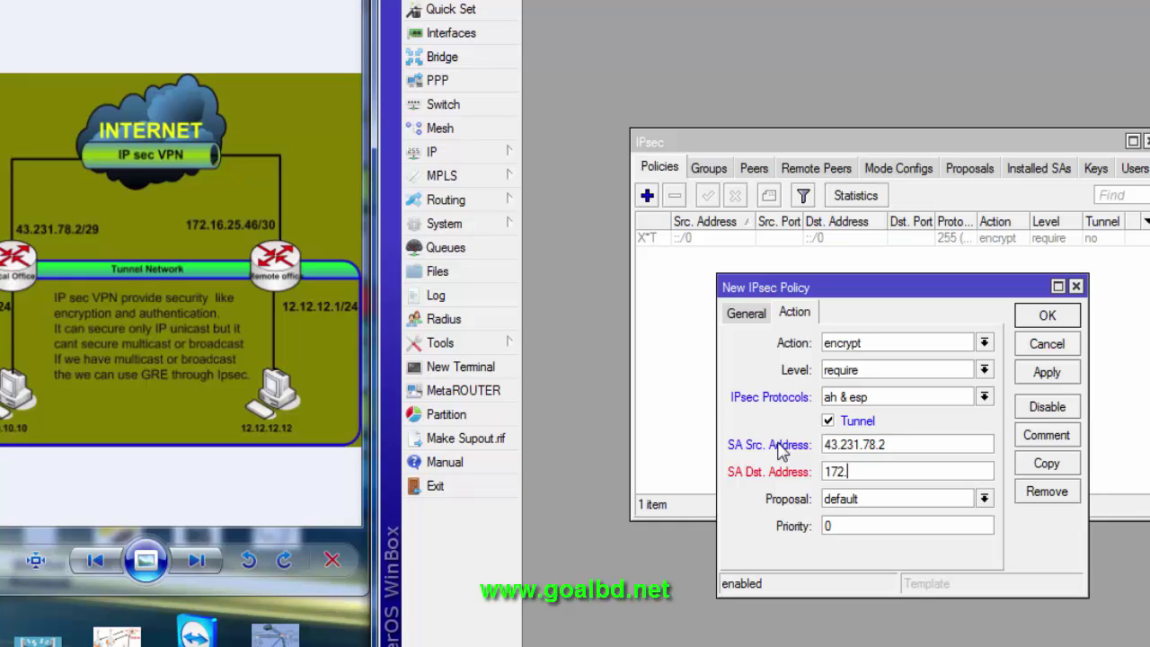
text(.16.25.46)
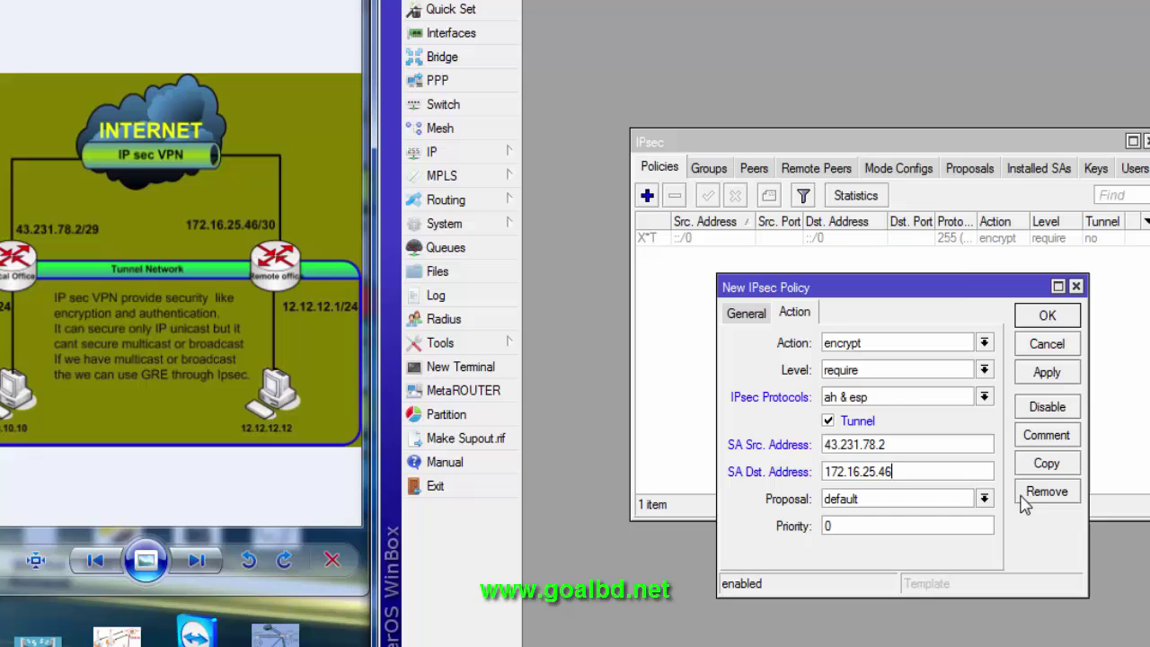
click(1047, 372)
click(1047, 316)
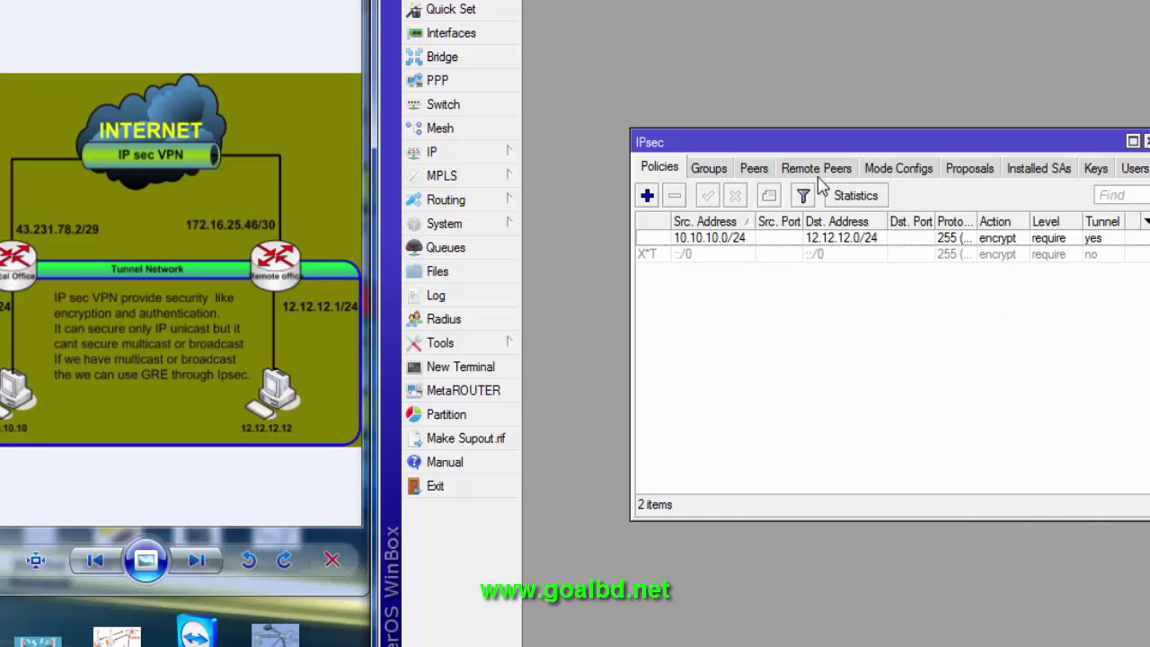
Start a firewall NAT rule in the srcnat chain with source address 10.10.10.0/24 and destination address 12.12.12.0/24
click(461, 153)
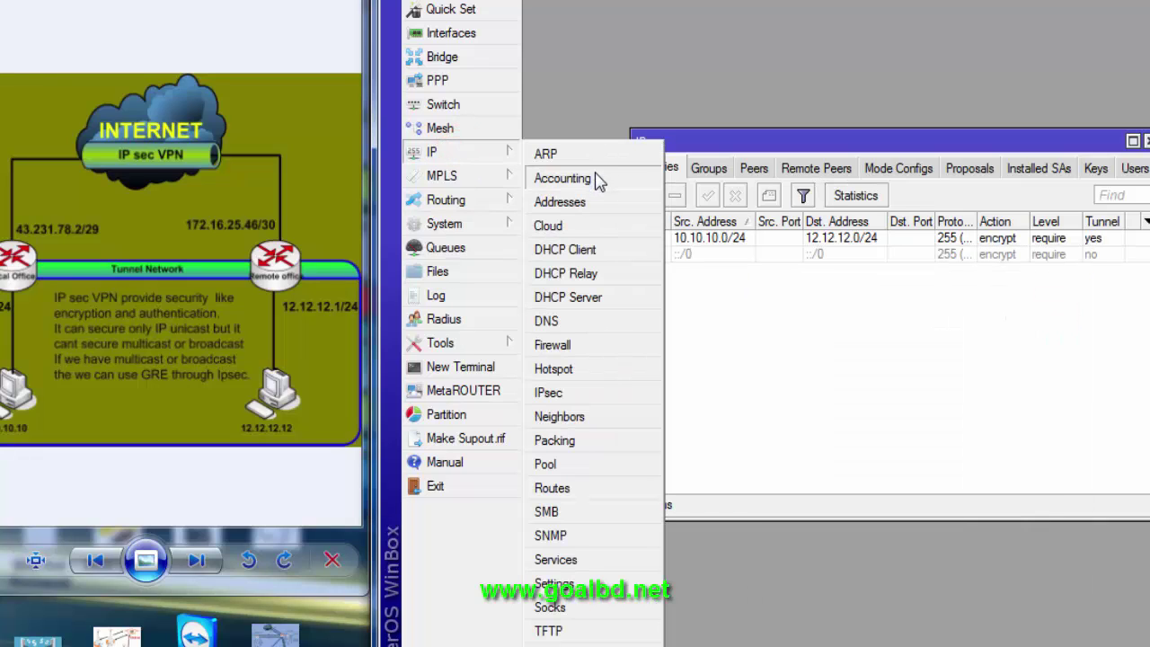
click(569, 350)
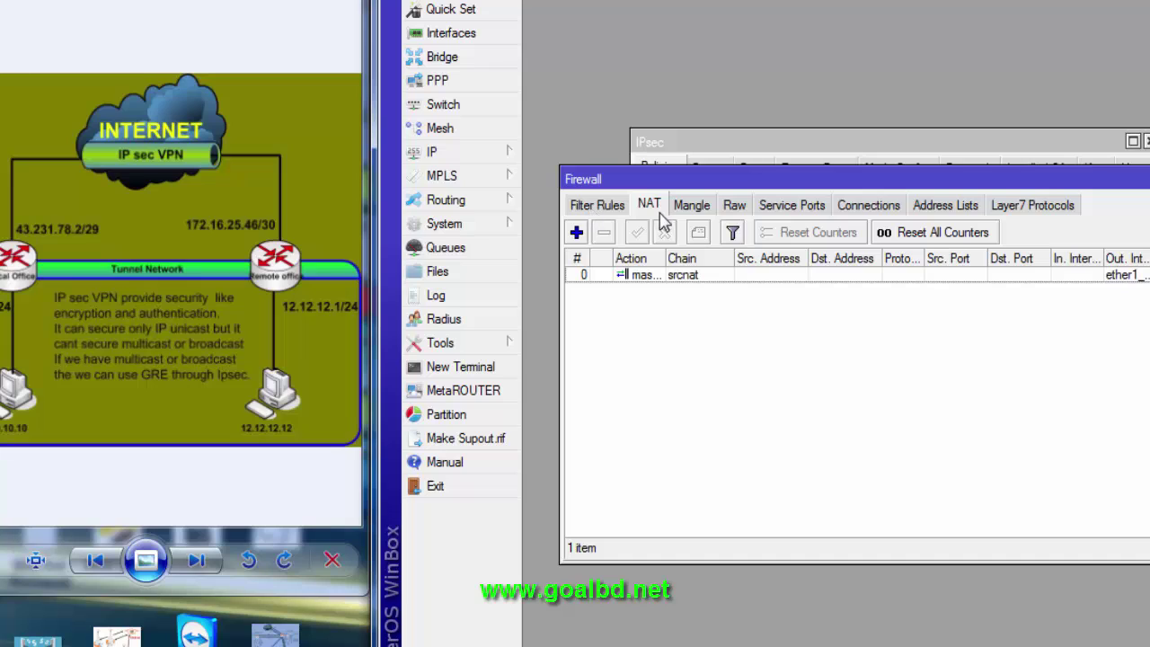
click(576, 234)
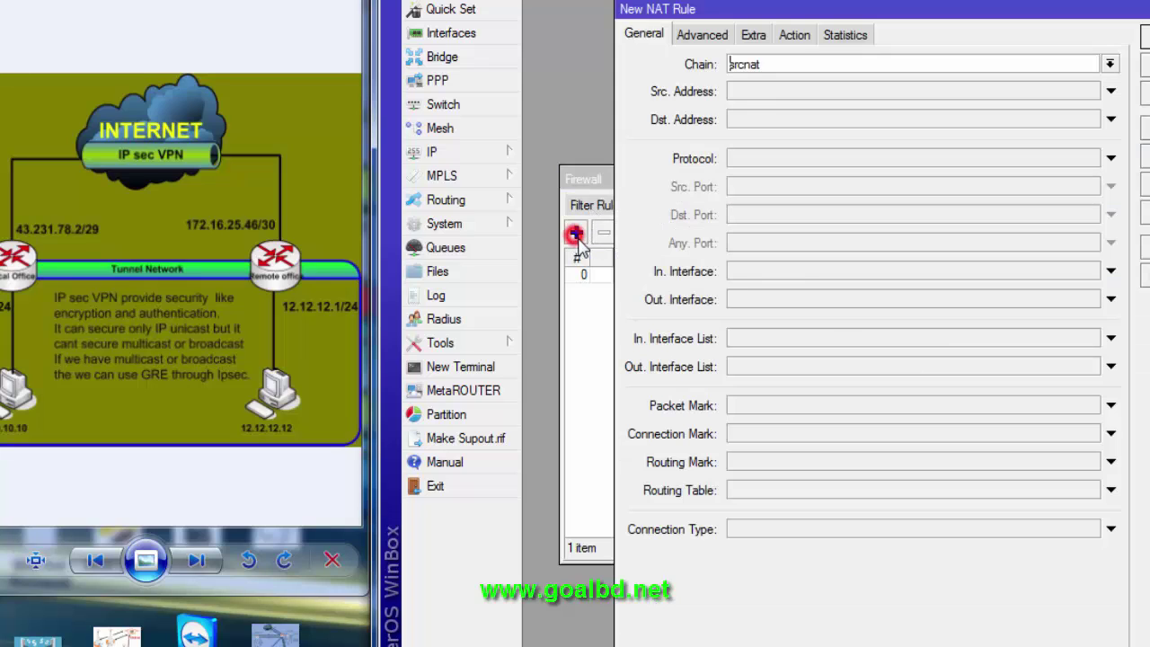
click(779, 93)
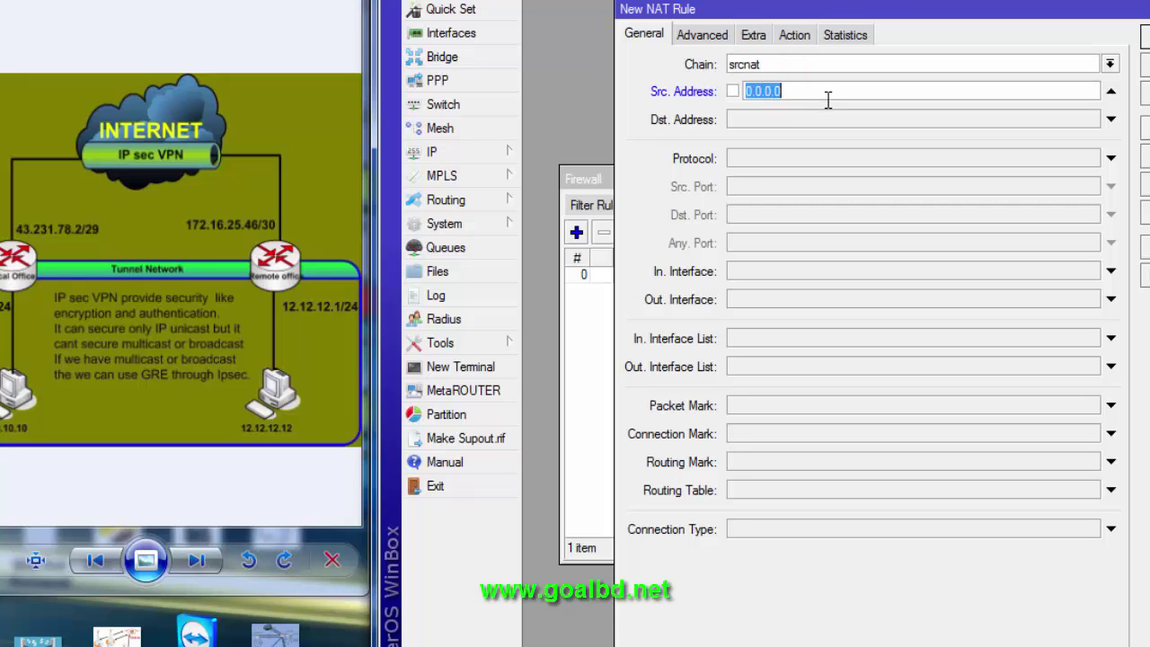
text(10.10.10.0/24)
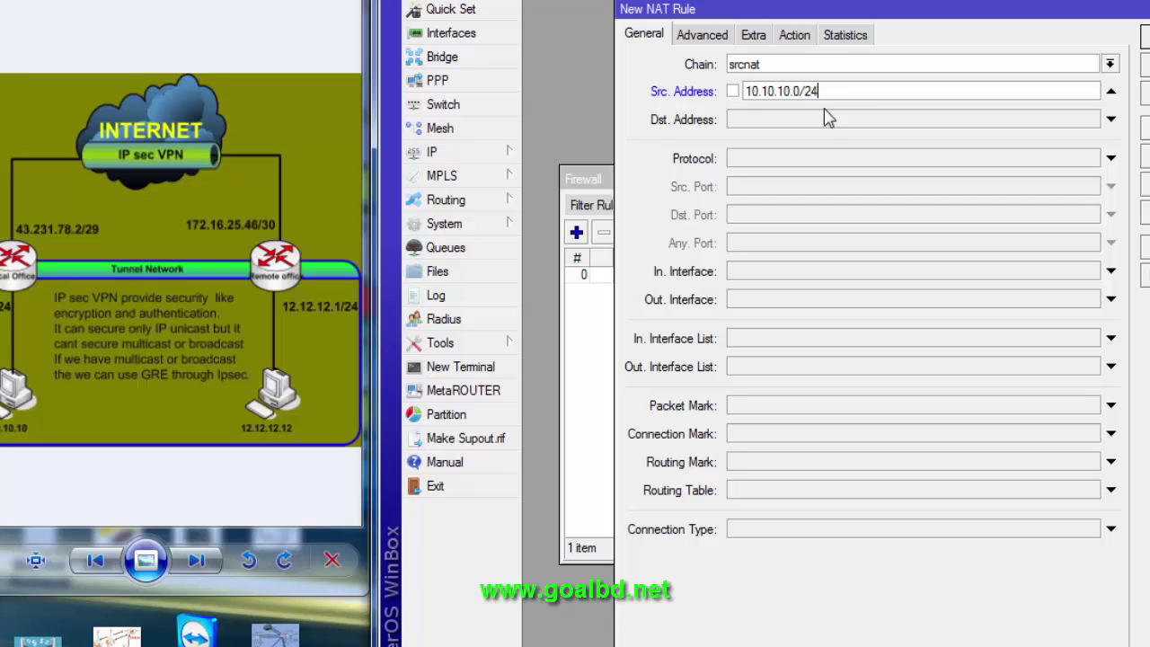
click(817, 118)
text(12.12.12.0/24)
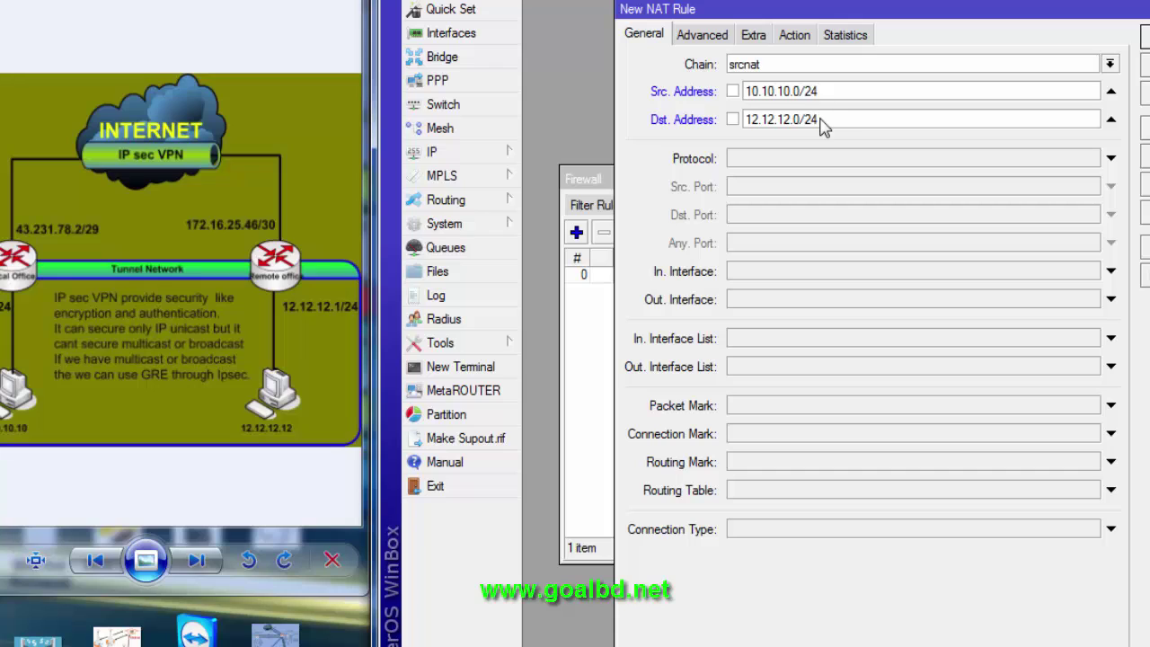
Save the NAT rule with the accept action and move it above the masquerade rule
click(794, 35)
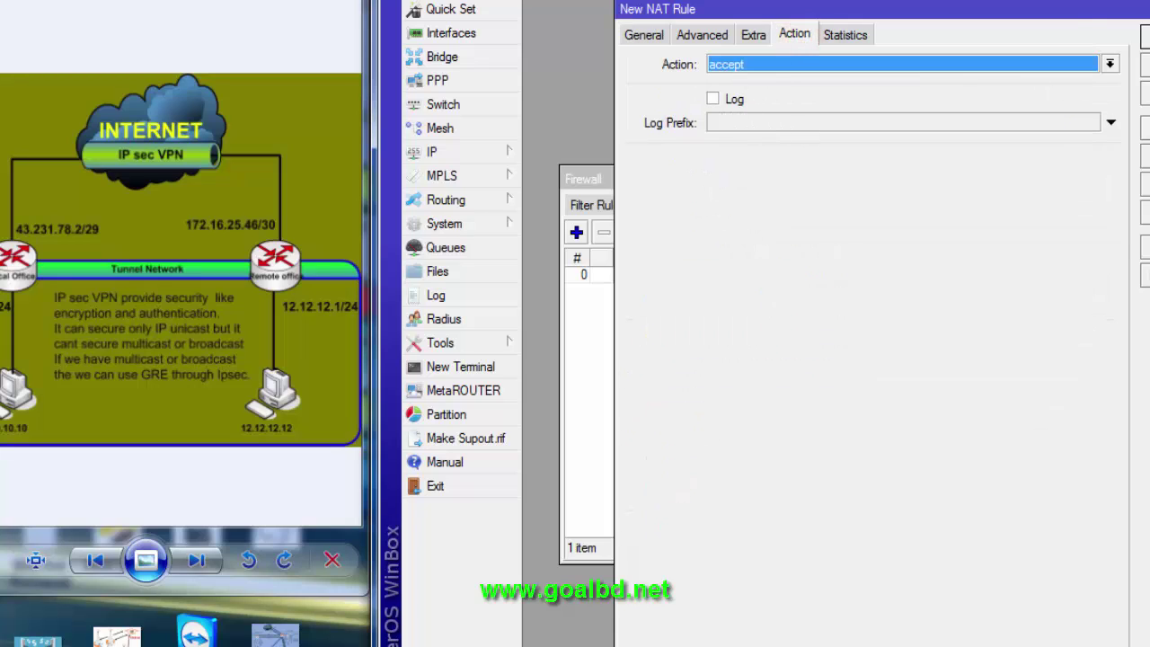
click(1143, 94)
click(1143, 36)
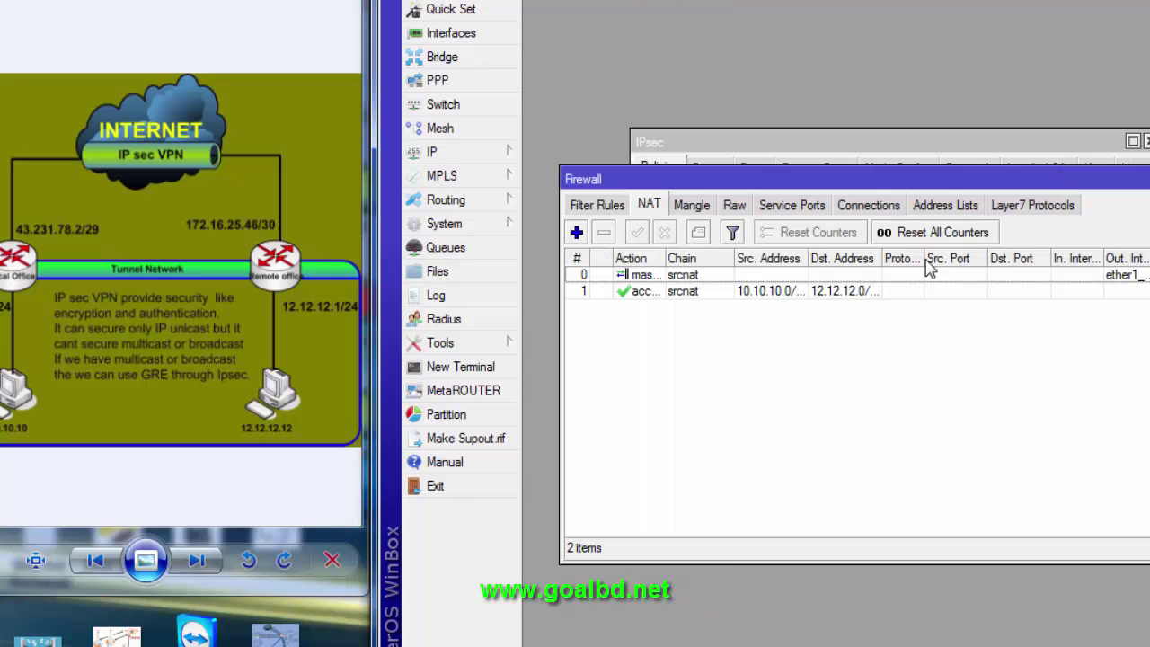
click(695, 298)
drag(688, 297, 680, 282)
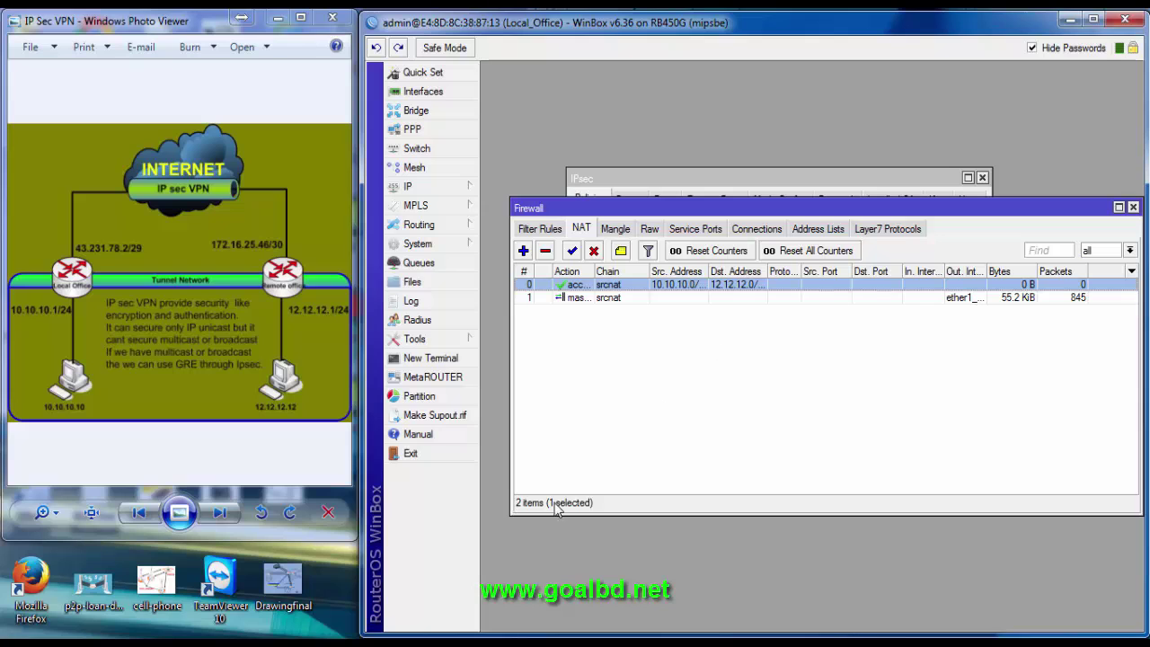
Switch to the Remote_Office router's WinBox session and open its IPsec peer list
mouse_move(440, 643)
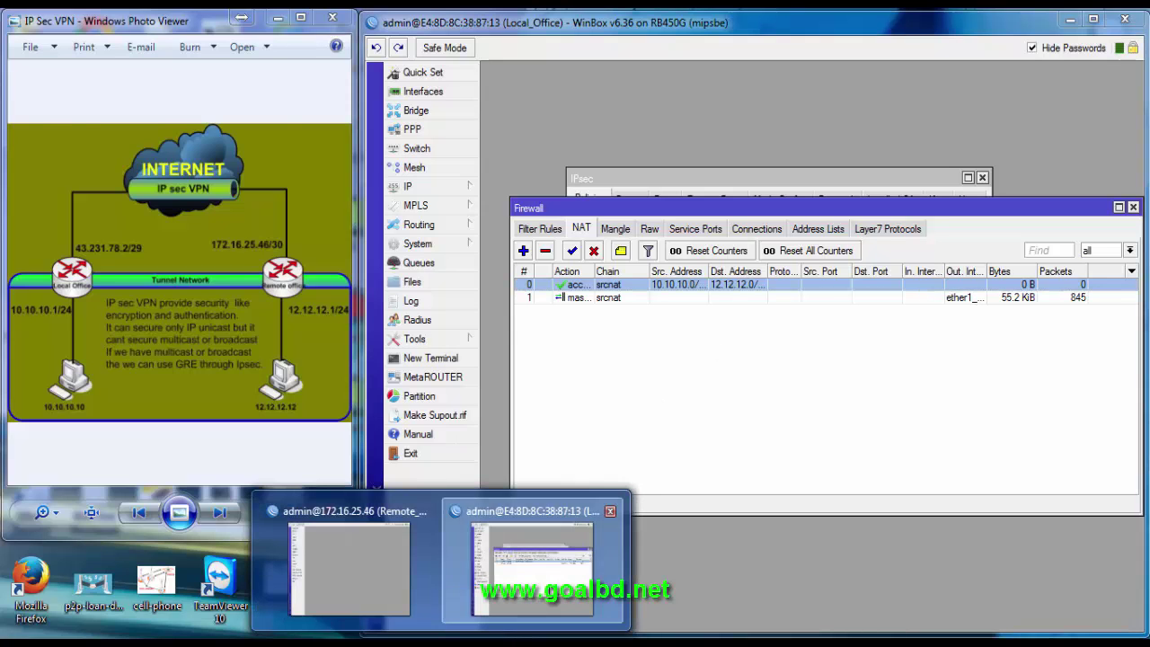
mouse_move(532, 566)
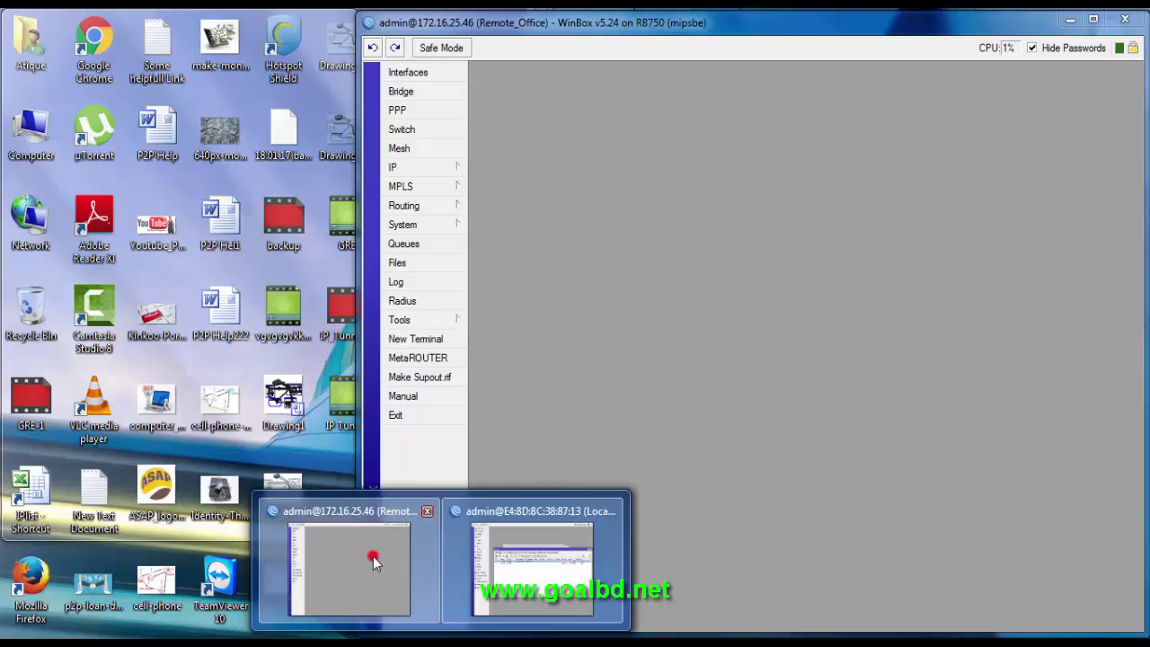
click(372, 556)
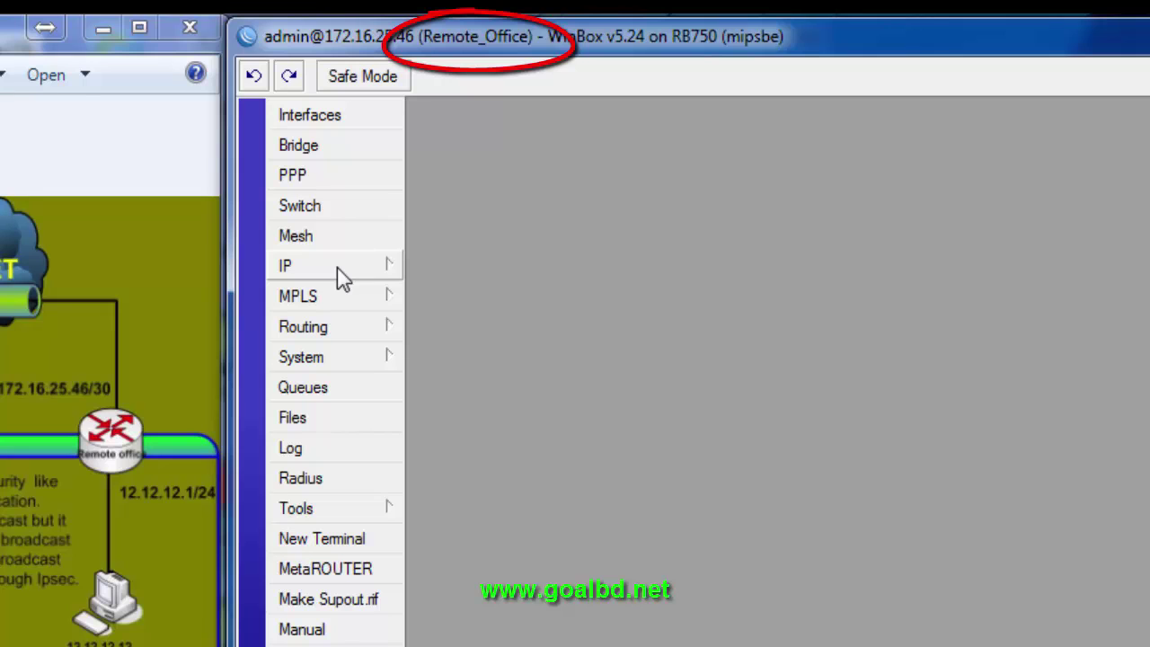
click(340, 263)
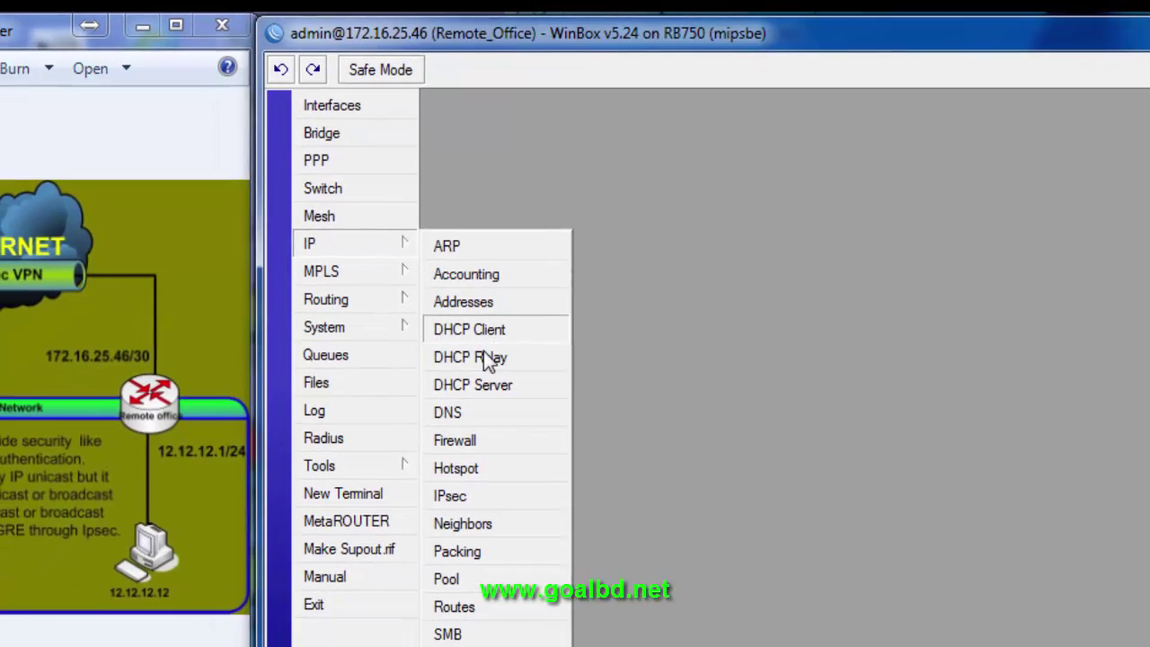
click(460, 497)
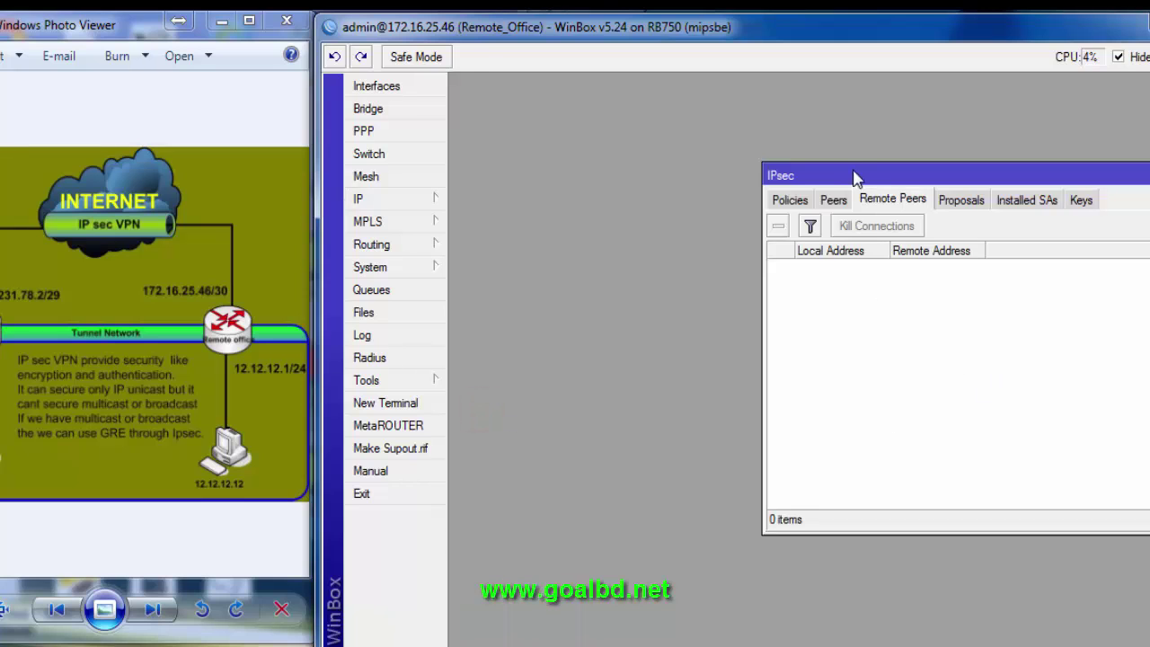
drag(852, 174, 746, 205)
click(726, 231)
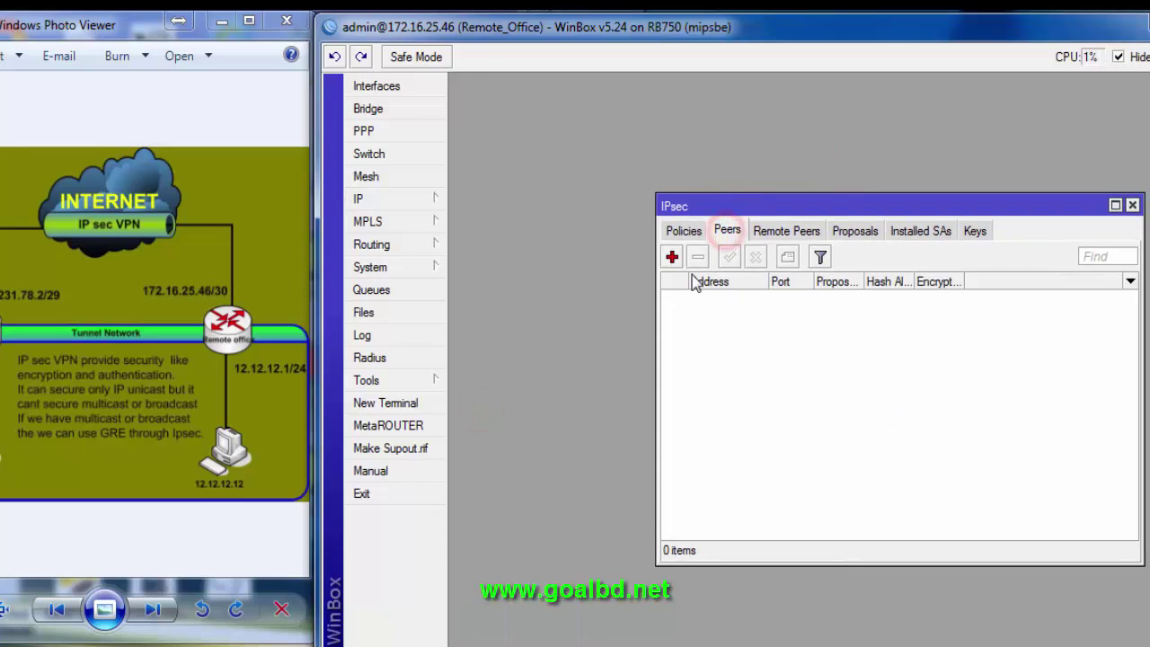
Add an IPsec peer for address 43.231.78.2 with pre shared key authentication, enter the shared secret, and save it
click(671, 257)
drag(1015, 163, 839, 198)
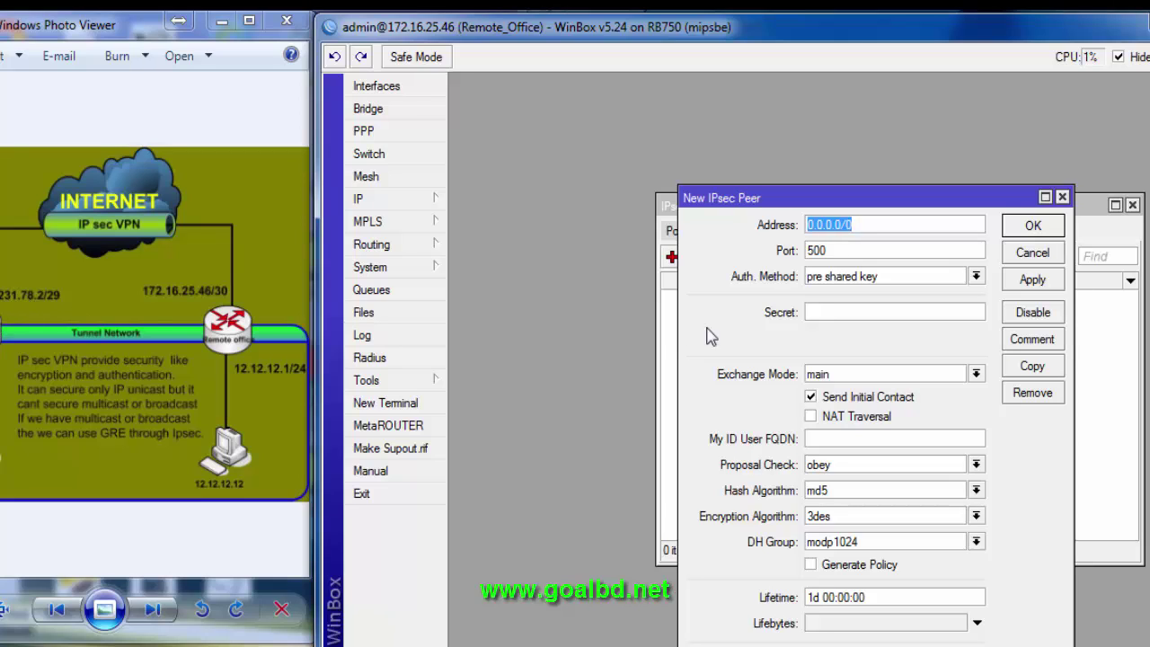
text(43.)
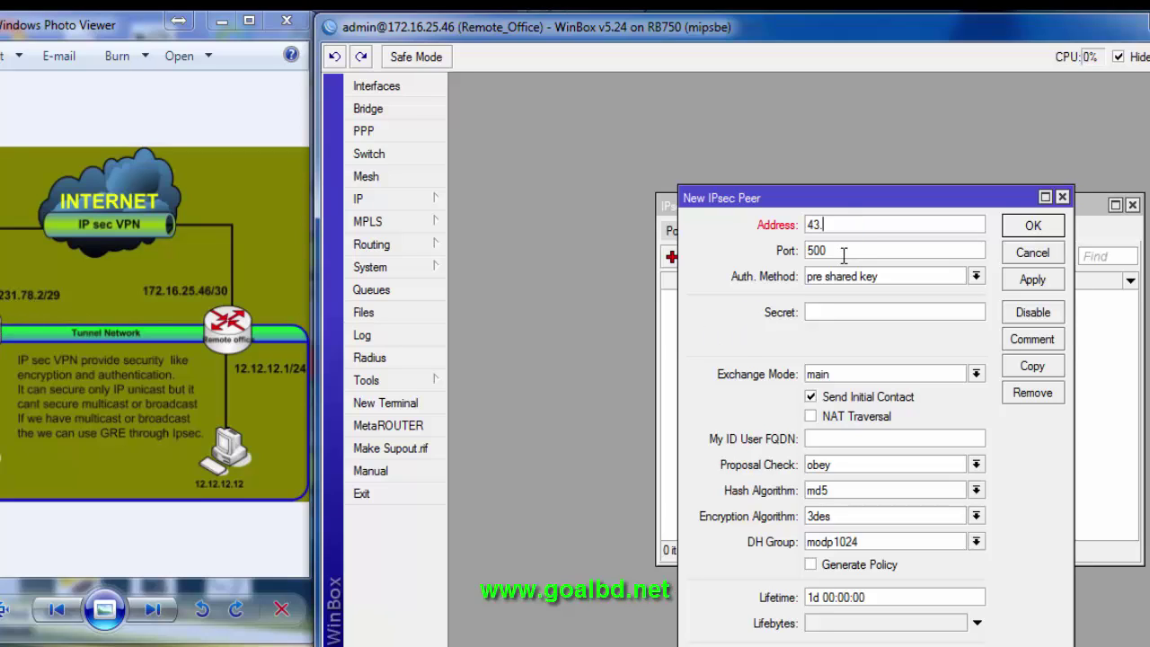
text(231.78.2)
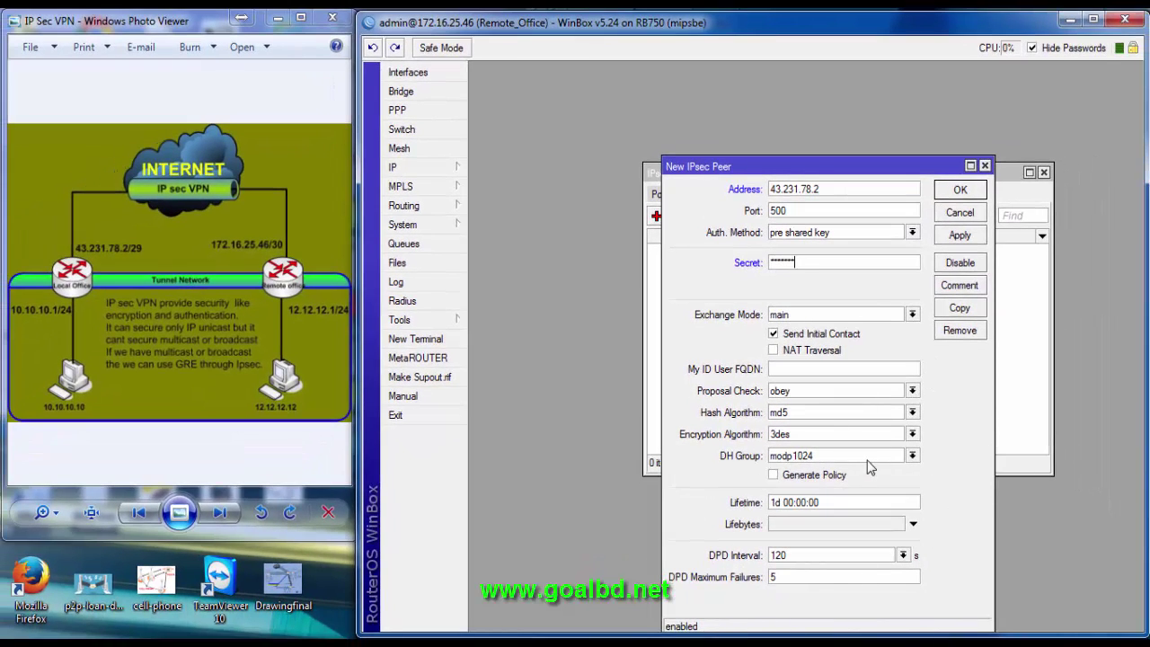
click(959, 236)
click(959, 190)
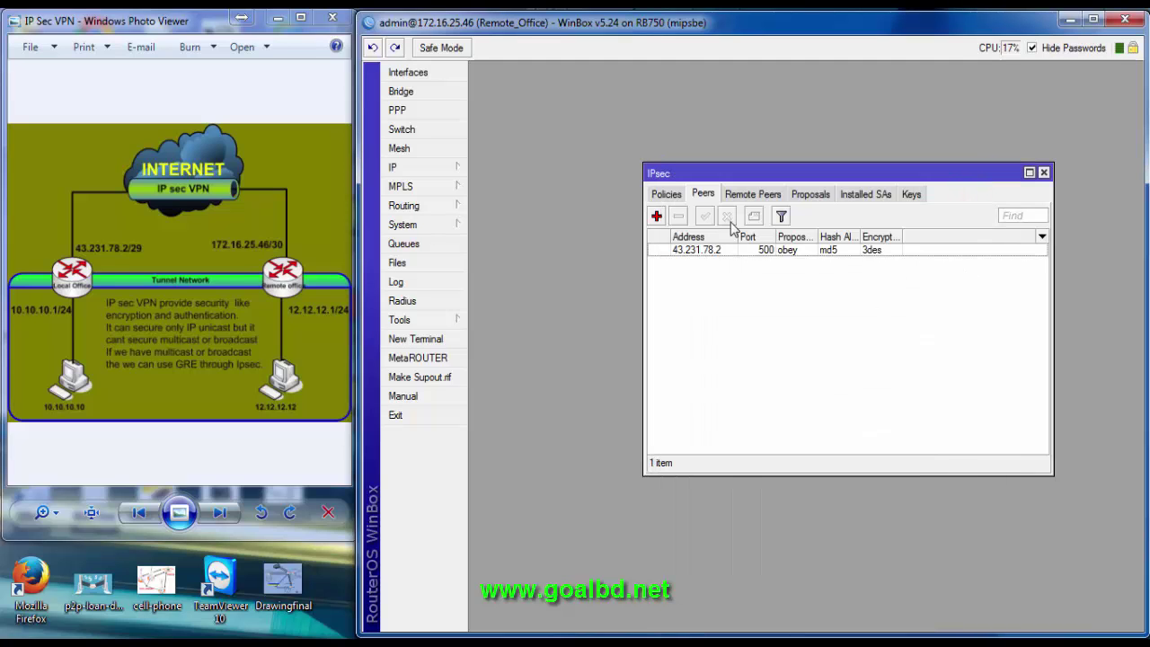
Edit the default IPsec proposal to use only md5 authentication and only 3des encryption, and save it
click(814, 196)
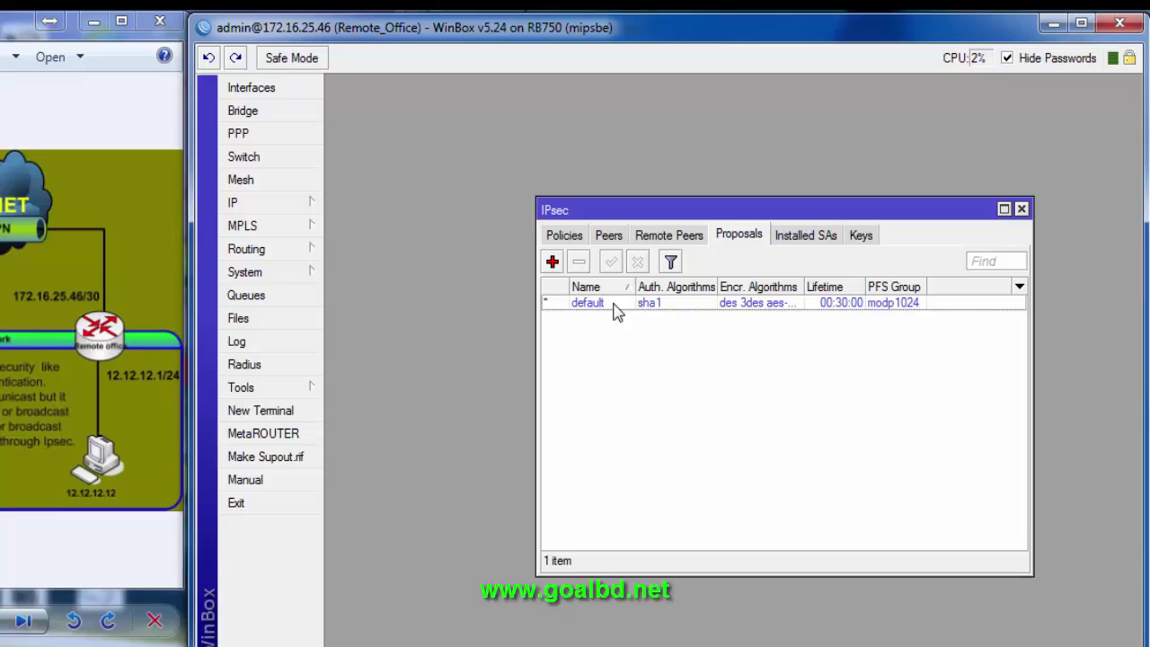
double_click(709, 251)
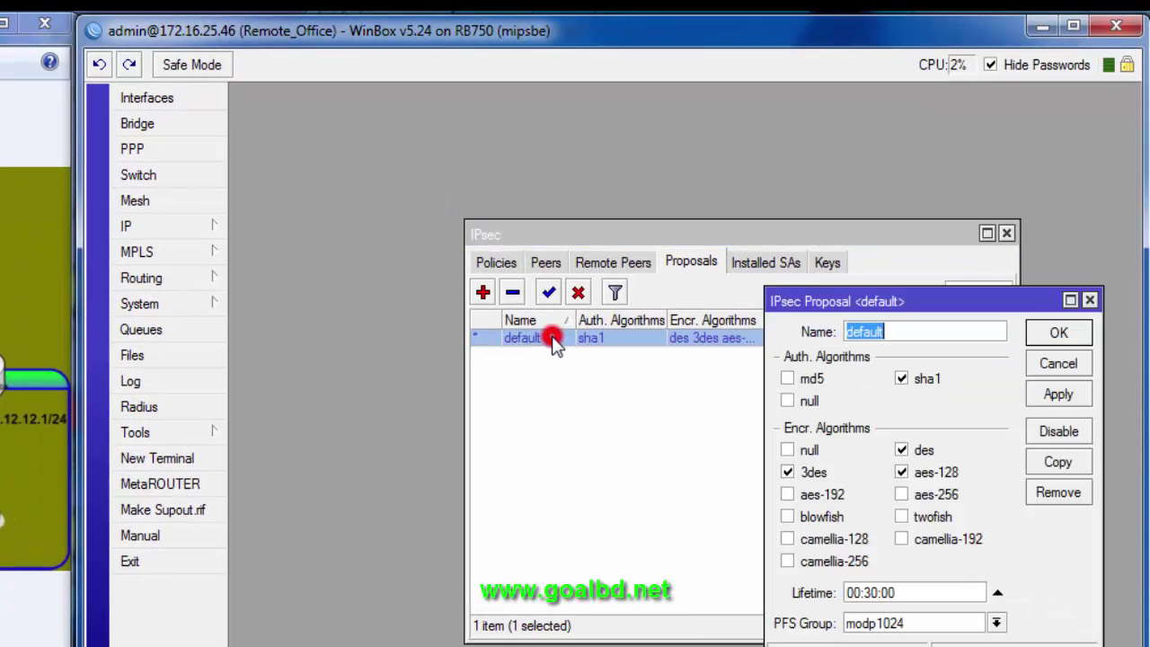
click(787, 378)
click(901, 378)
click(901, 449)
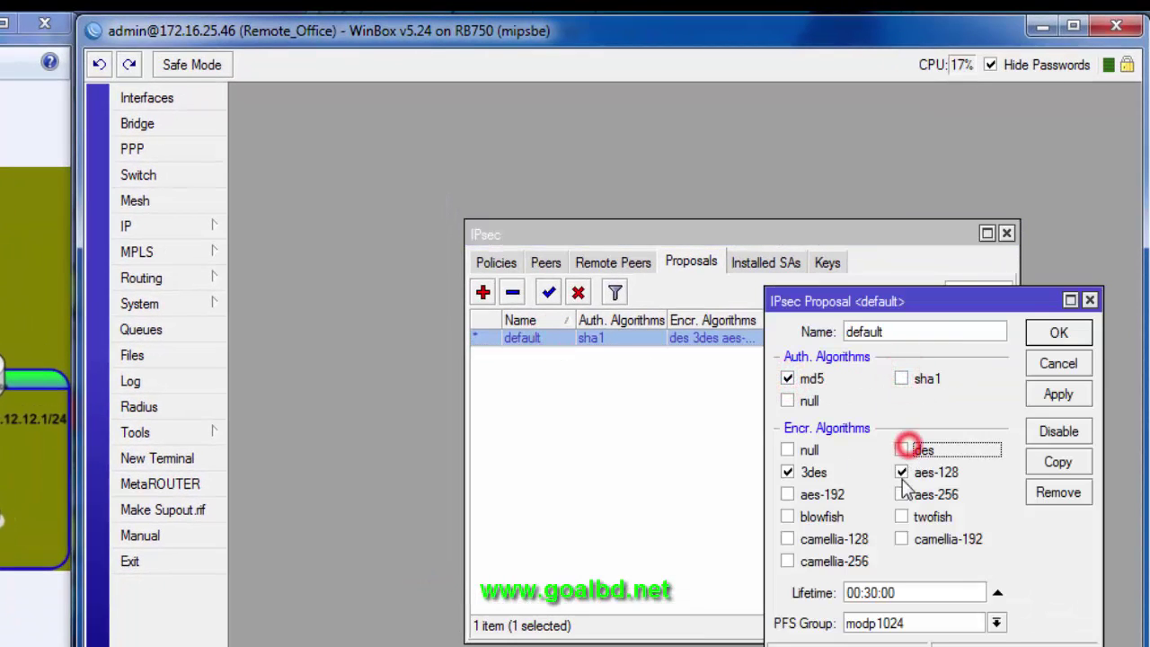
click(900, 471)
click(1058, 396)
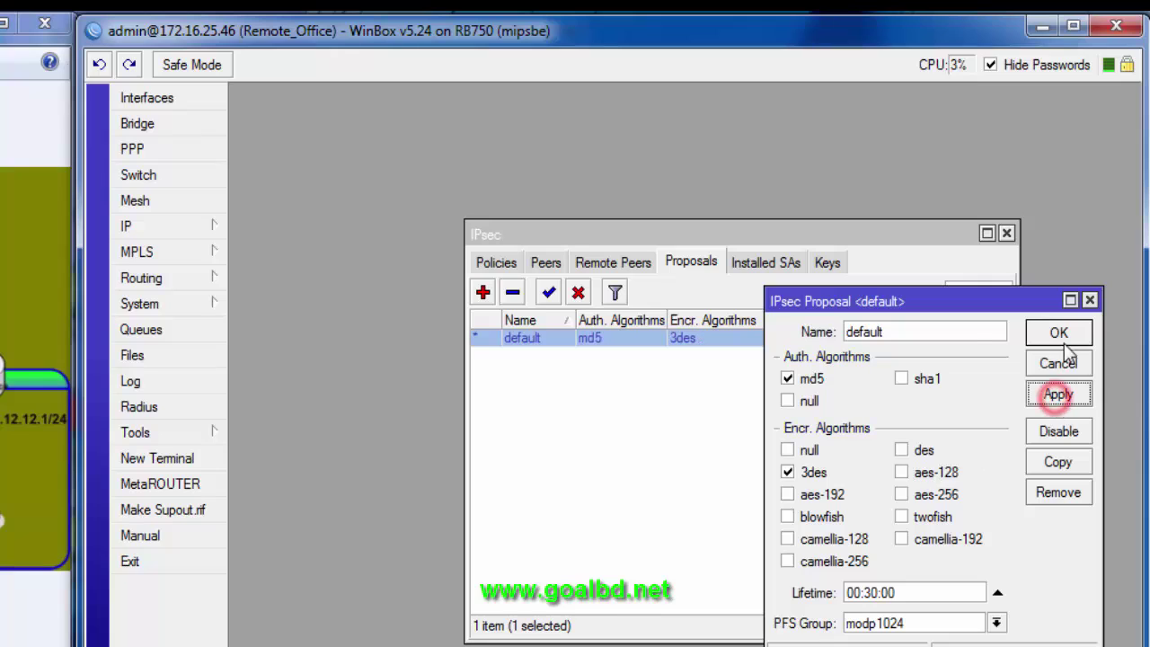
click(1059, 332)
Start a new IPsec policy with source address 12.12.12.0/24, checking the LAN subnet in the router's address list
click(496, 261)
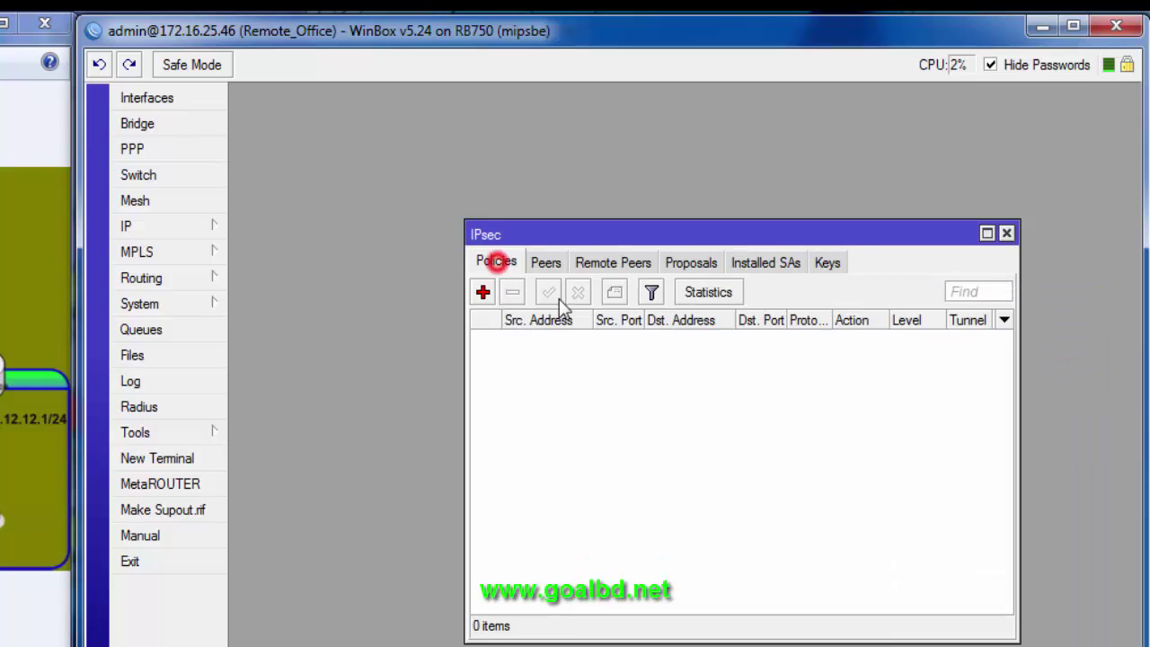
click(482, 292)
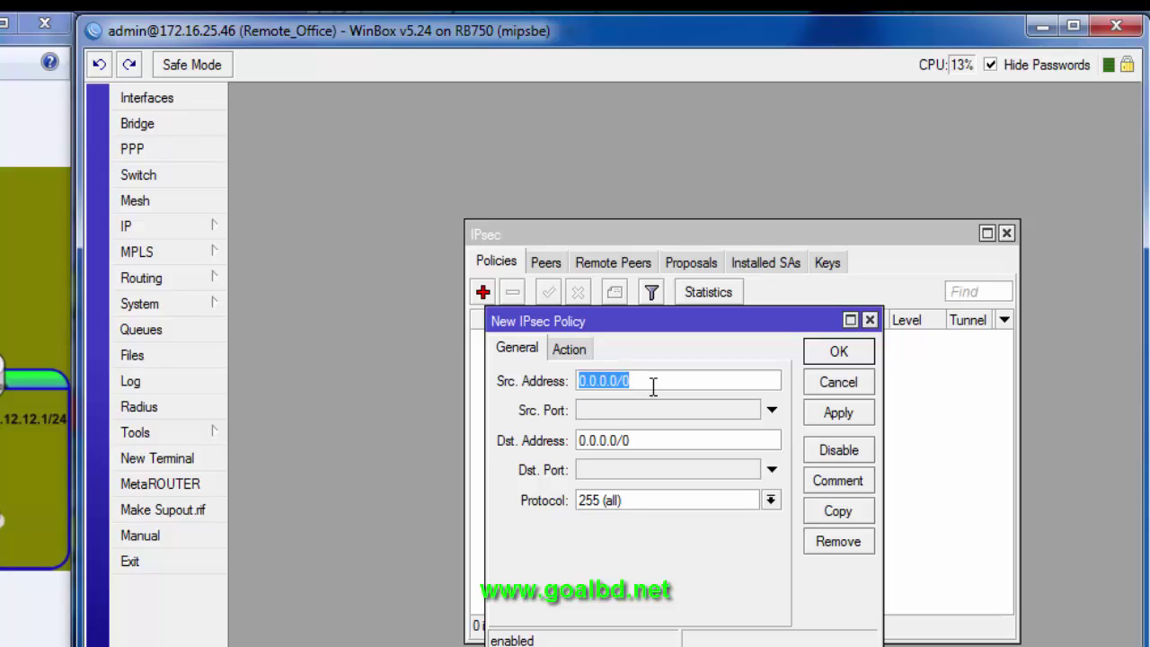
click(177, 225)
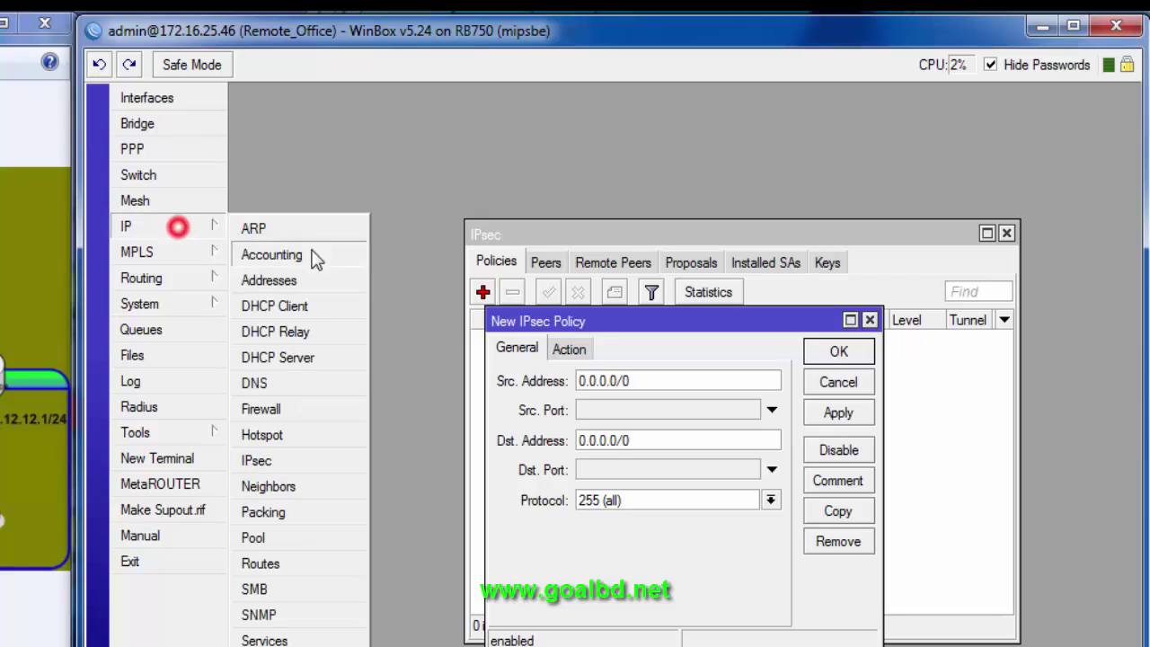
click(305, 285)
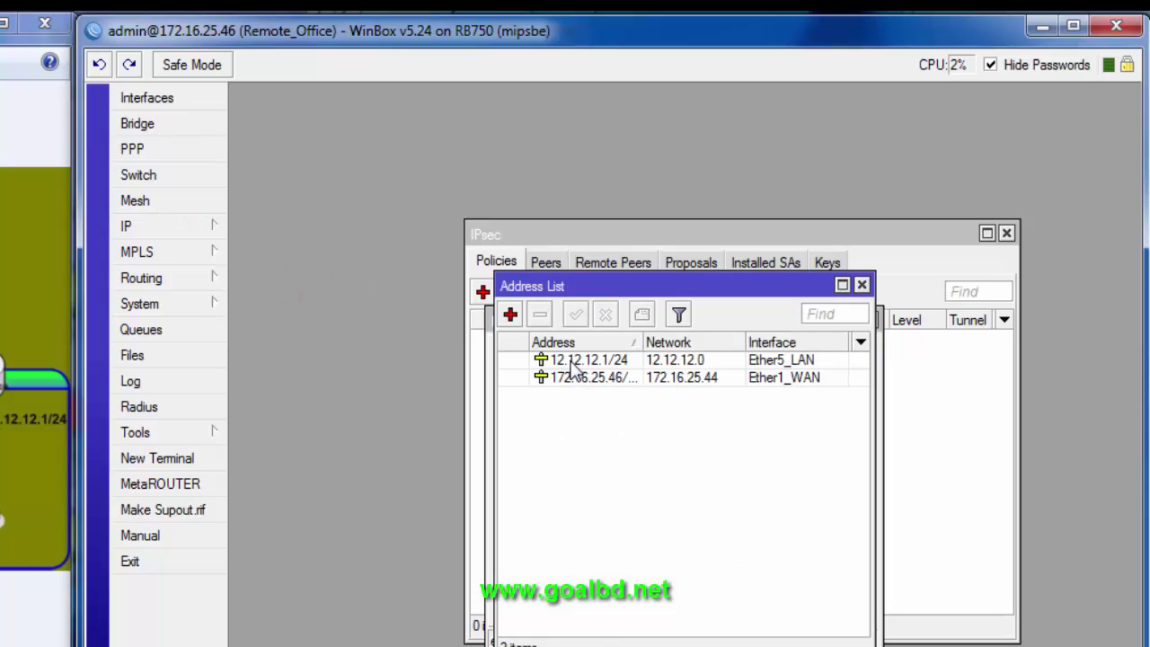
click(559, 360)
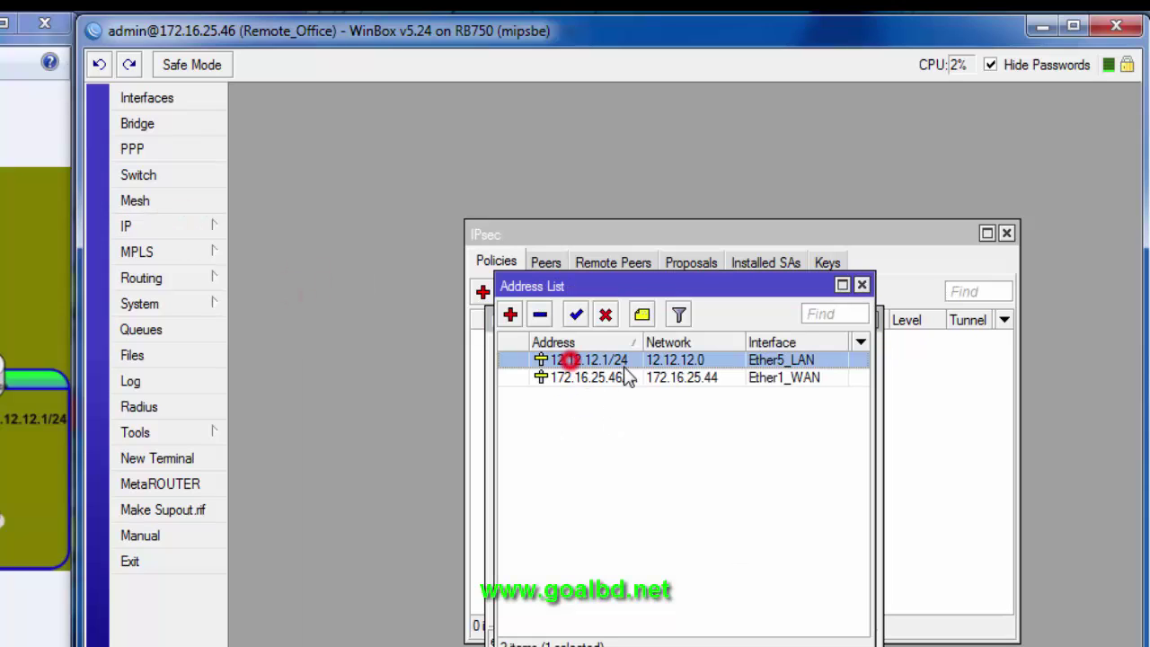
click(861, 285)
text(12.12.12.)
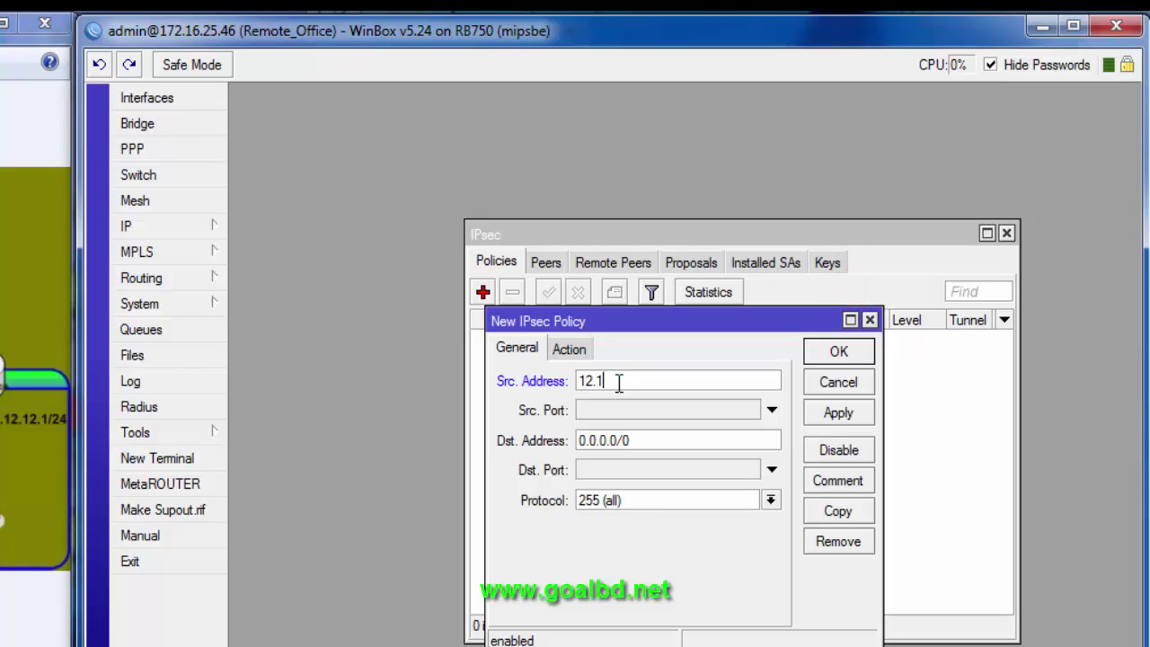
text(0/24)
Set the policy's destination address to 10.10.10.0/24 and try to apply the policy
double_click(649, 434)
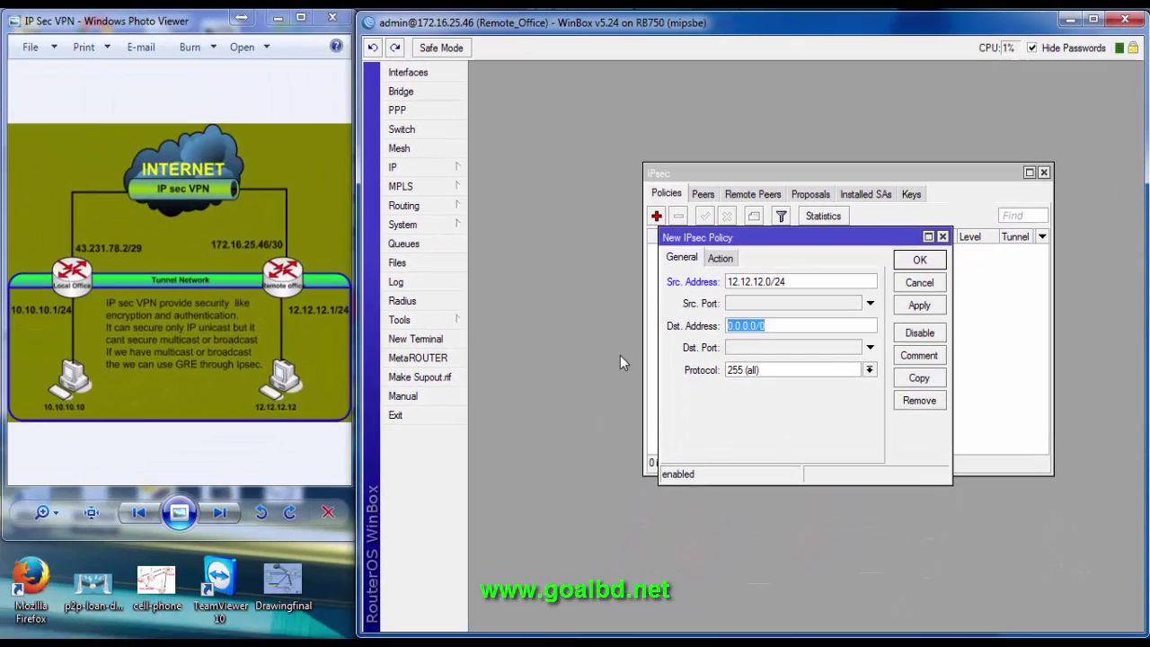
text(10/1)
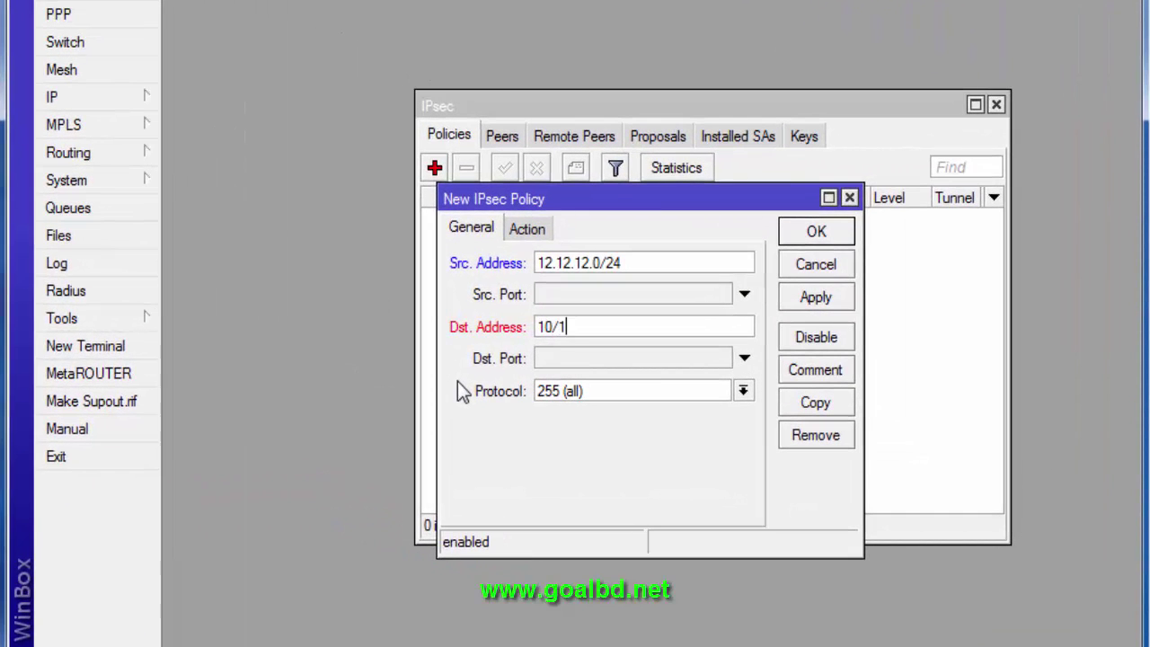
key(BackSpace)
key(BackSpace)
text(.10.10.0/24)
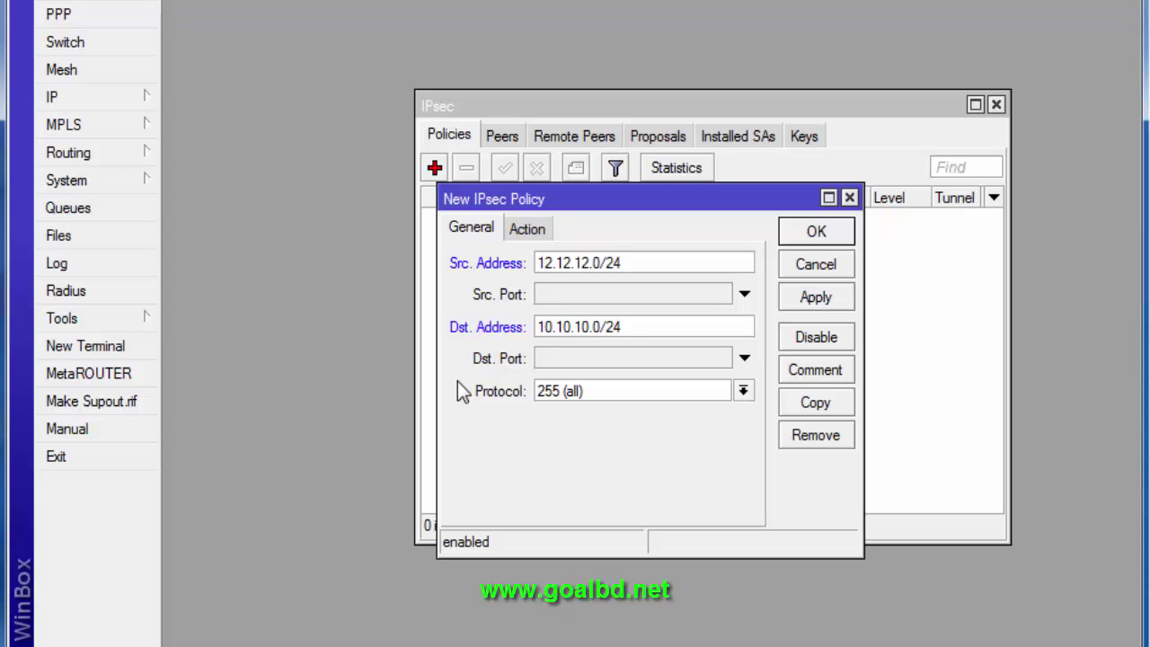
click(817, 297)
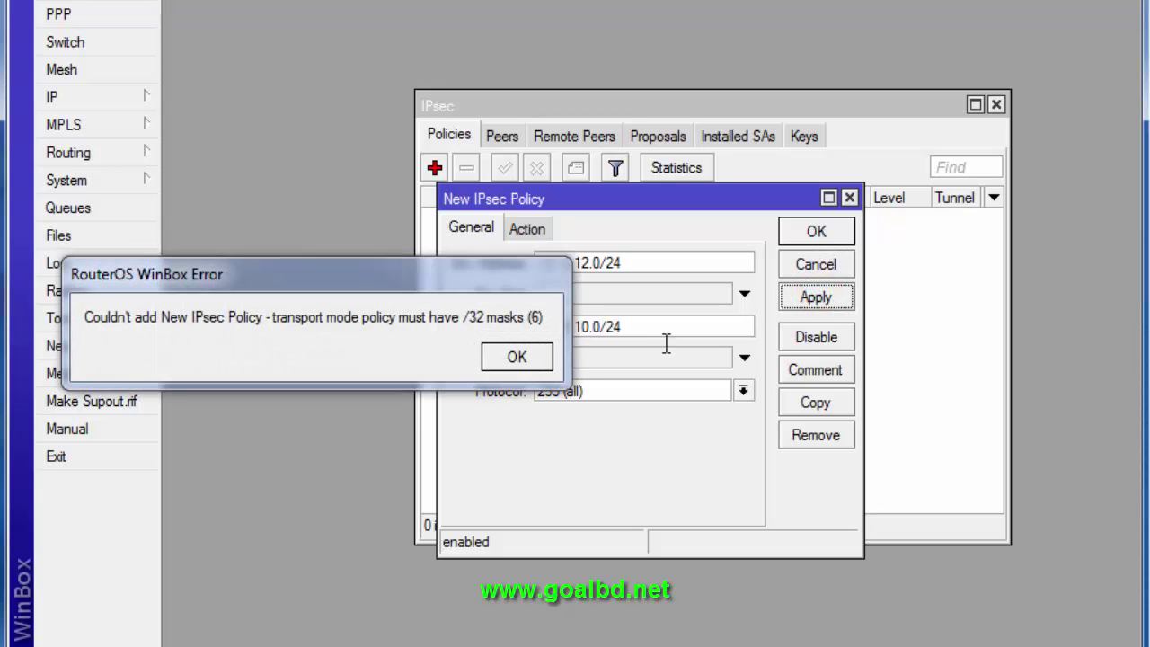
click(518, 357)
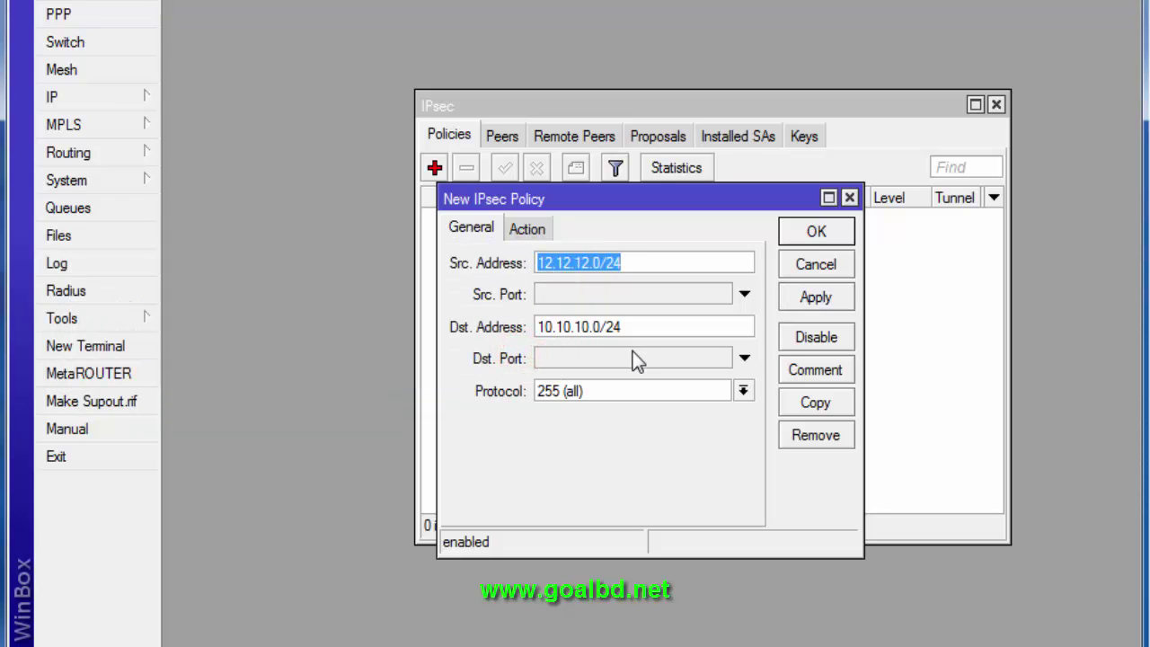
Enable tunnel mode in the policy's action settings and set its IPsec protocols to ah & esp
click(528, 228)
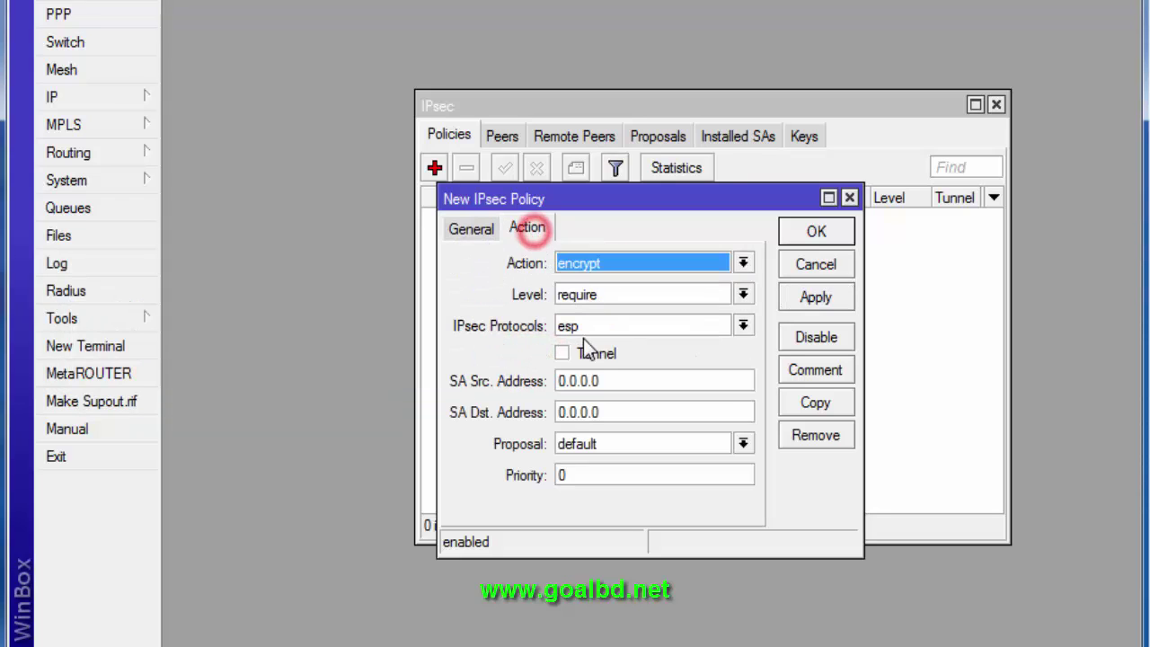
click(564, 353)
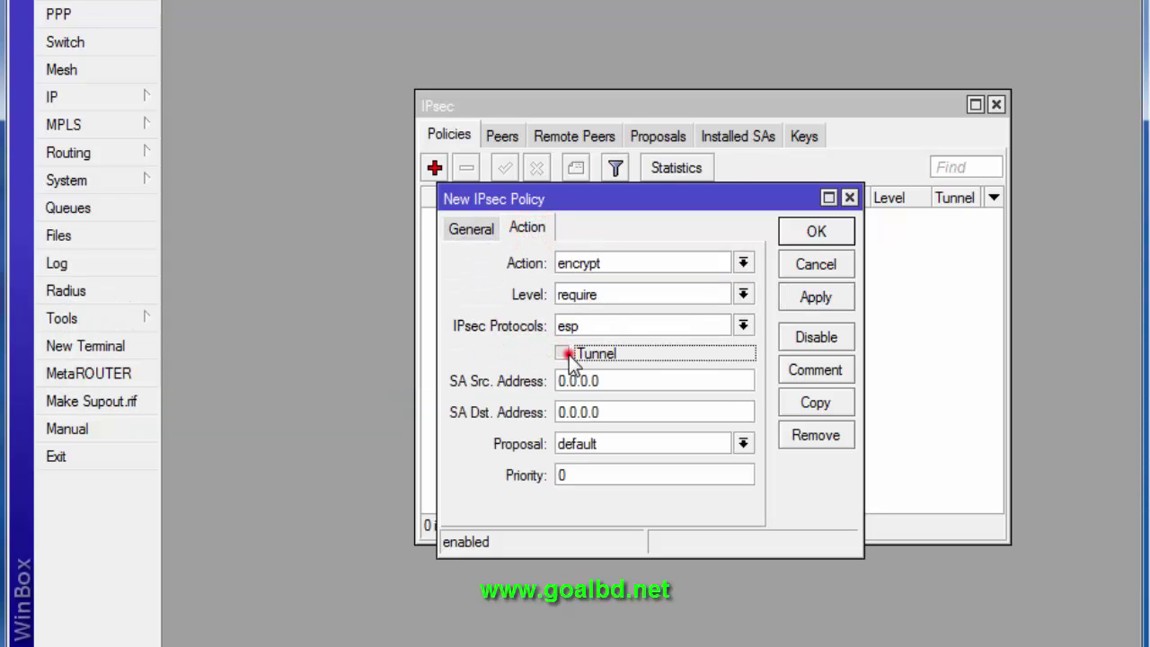
click(744, 325)
click(691, 357)
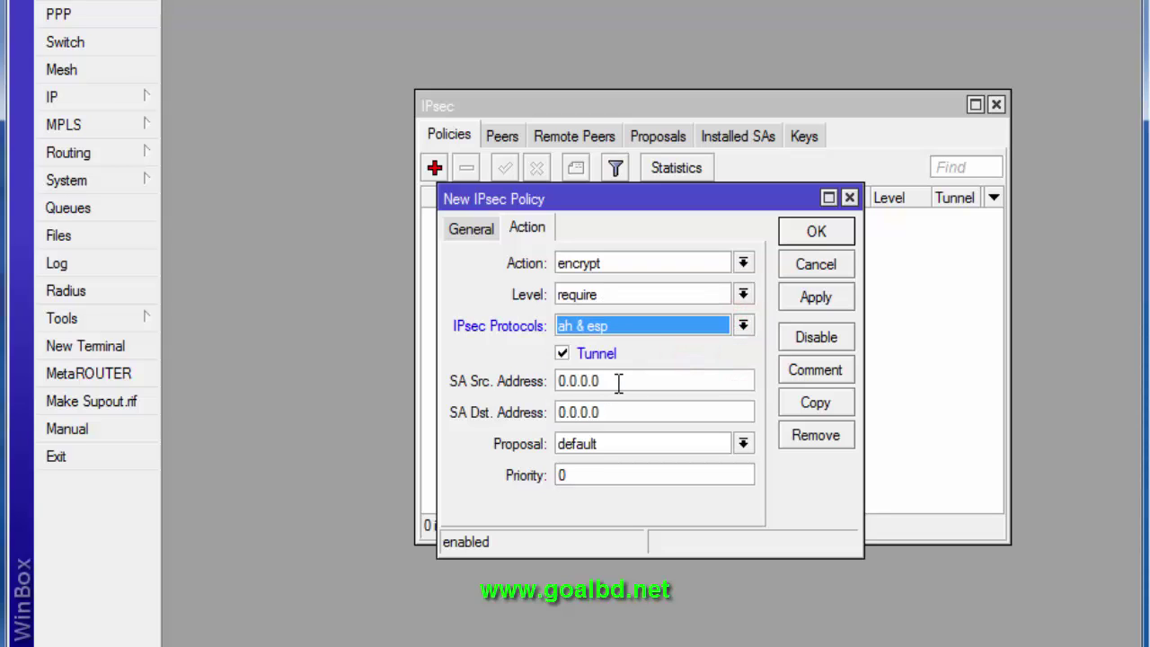
Set the policy's SA source address to 172.16.25.46 and check it against the WAN entry in the address list
double_click(619, 382)
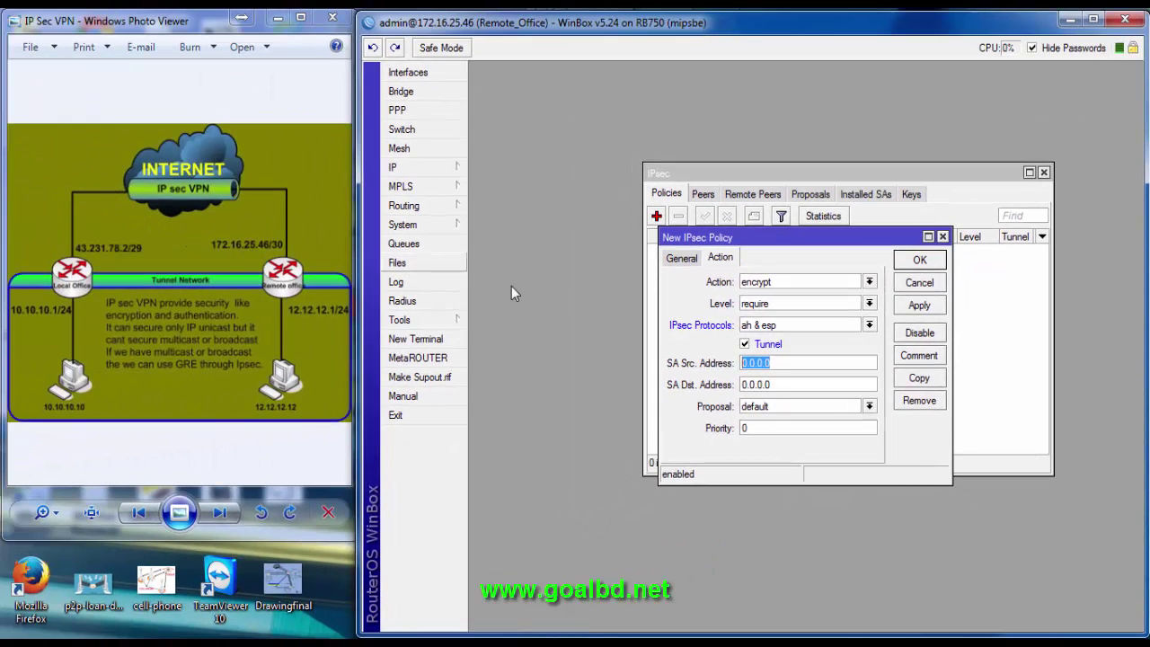
text(172)
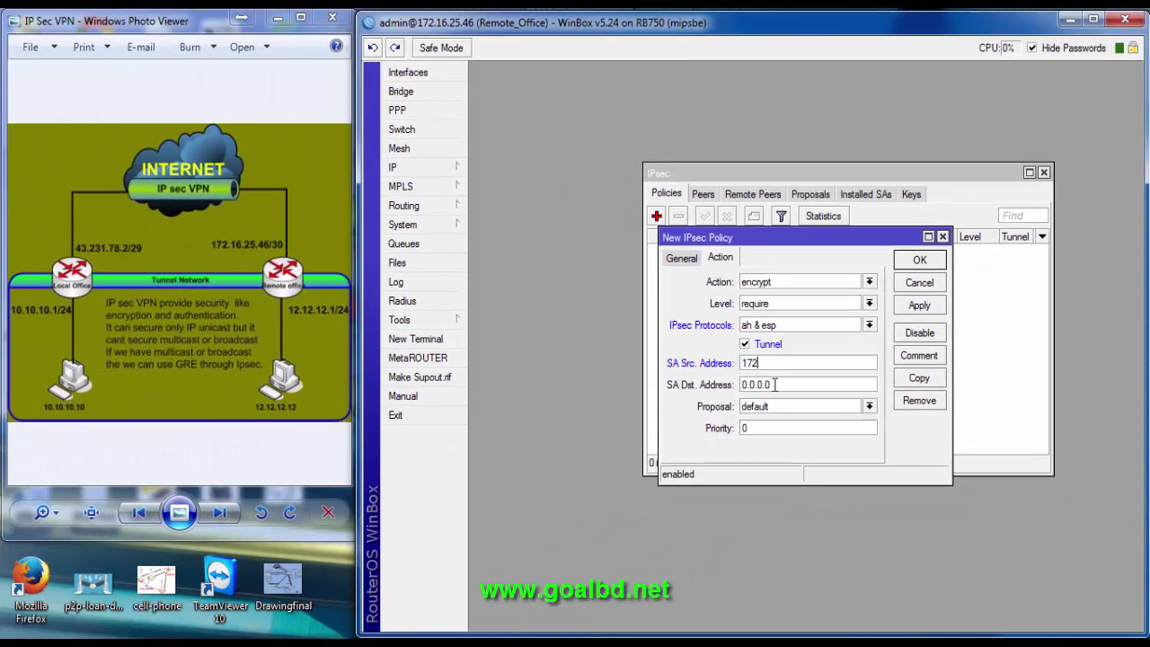
text(.16.)
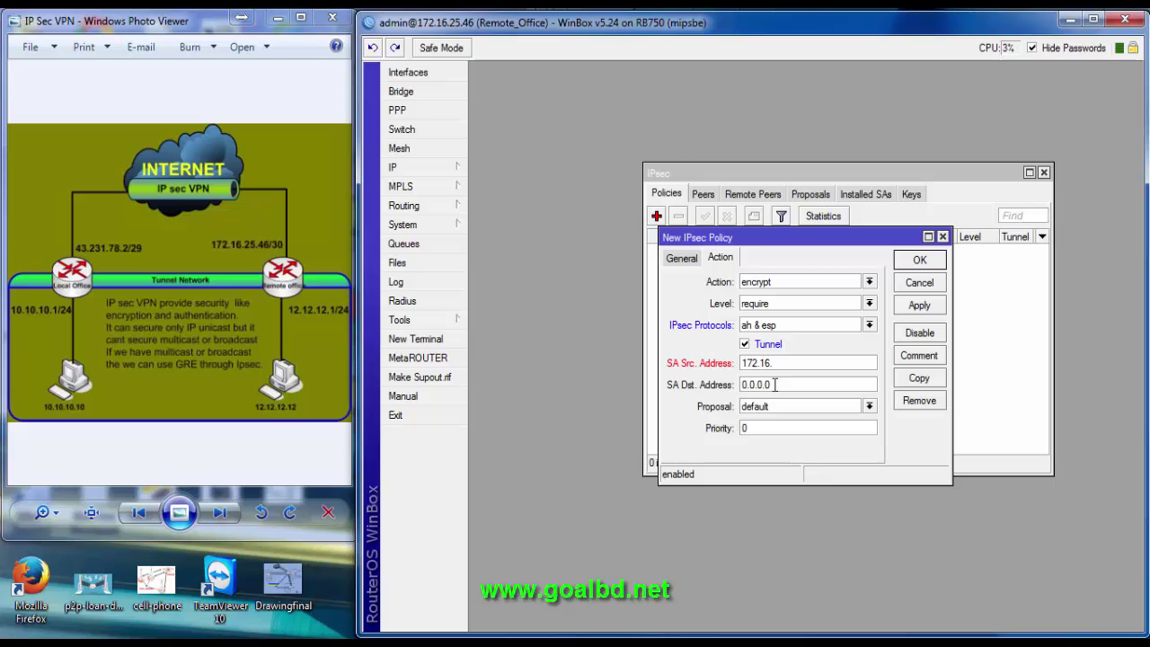
text(25.46)
click(430, 167)
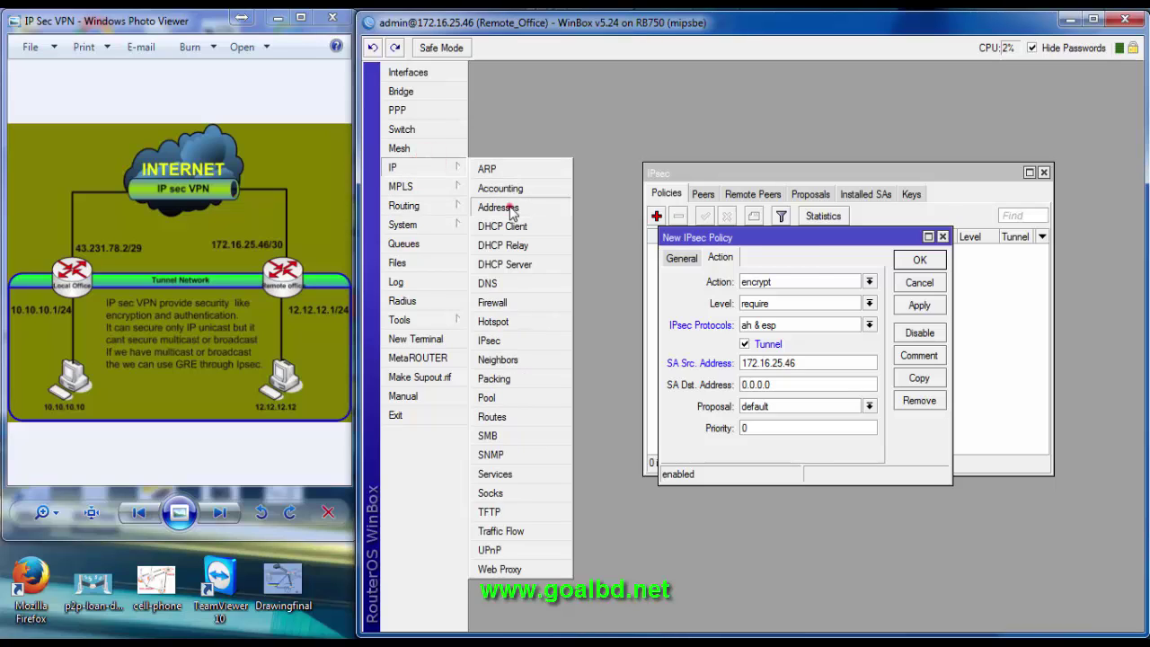
click(509, 208)
click(724, 279)
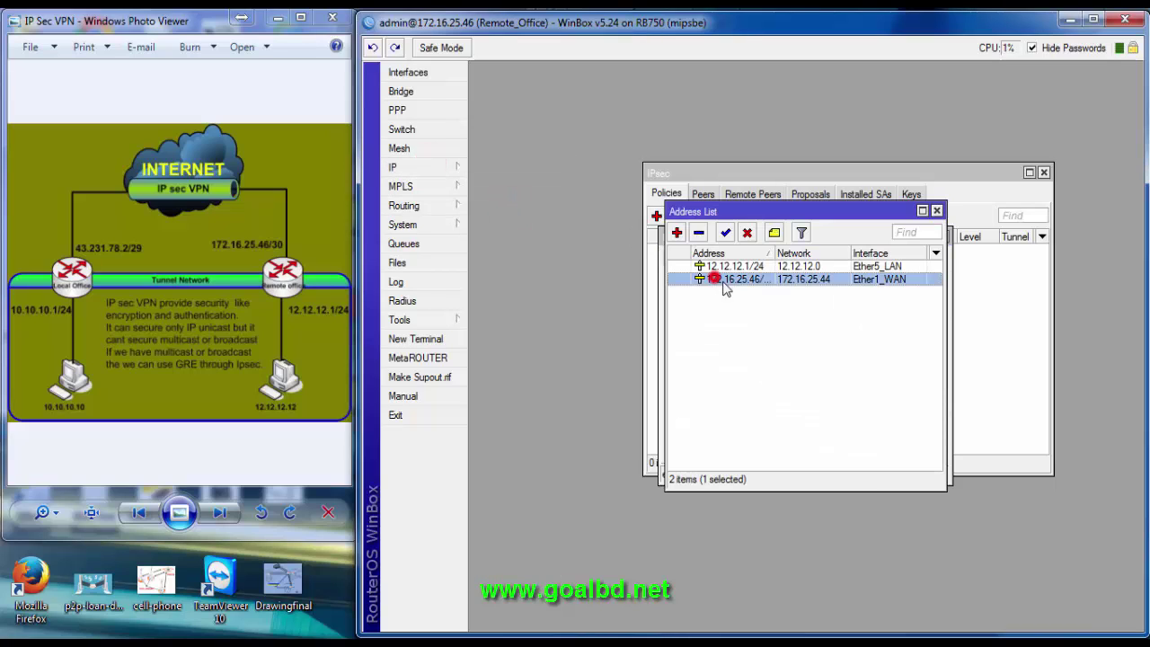
click(937, 210)
Save the policy with SA destination address 43.231.78.2 and review the IPsec peer, proposal and policy lists
double_click(778, 385)
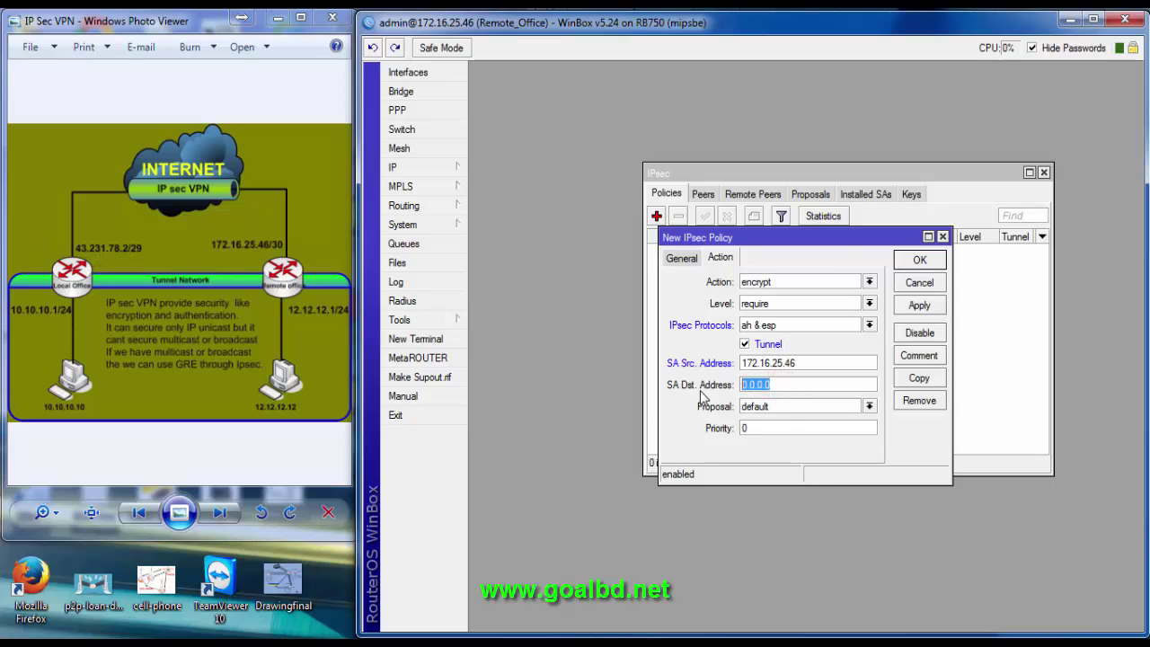
text(43.231.78.2)
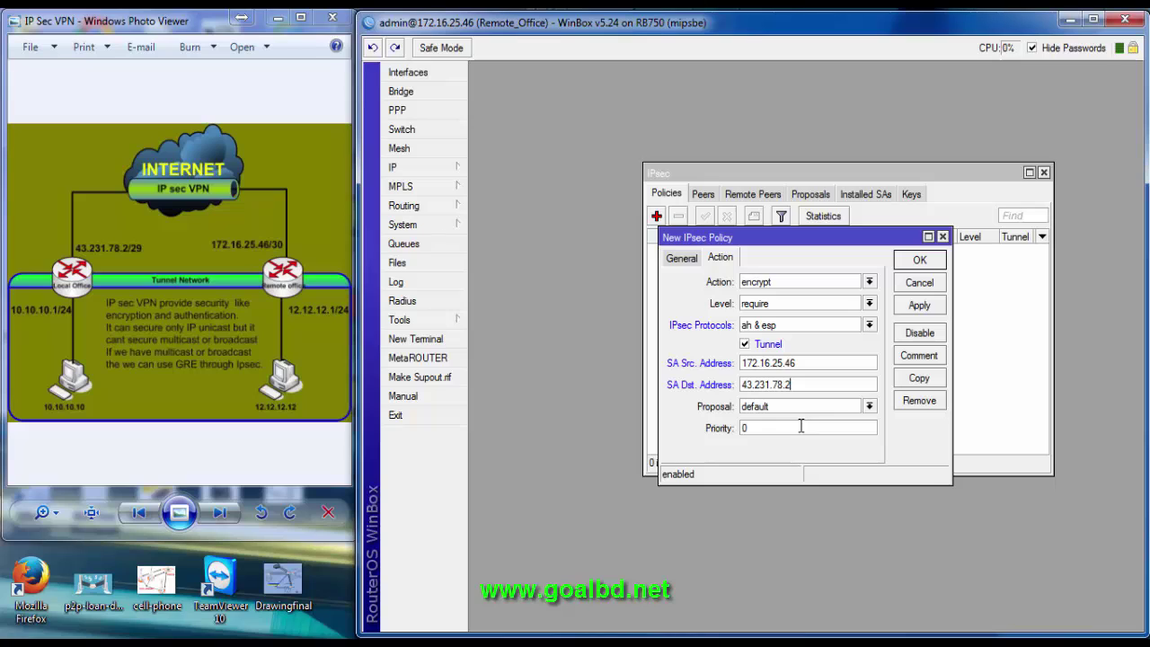
click(918, 305)
click(919, 261)
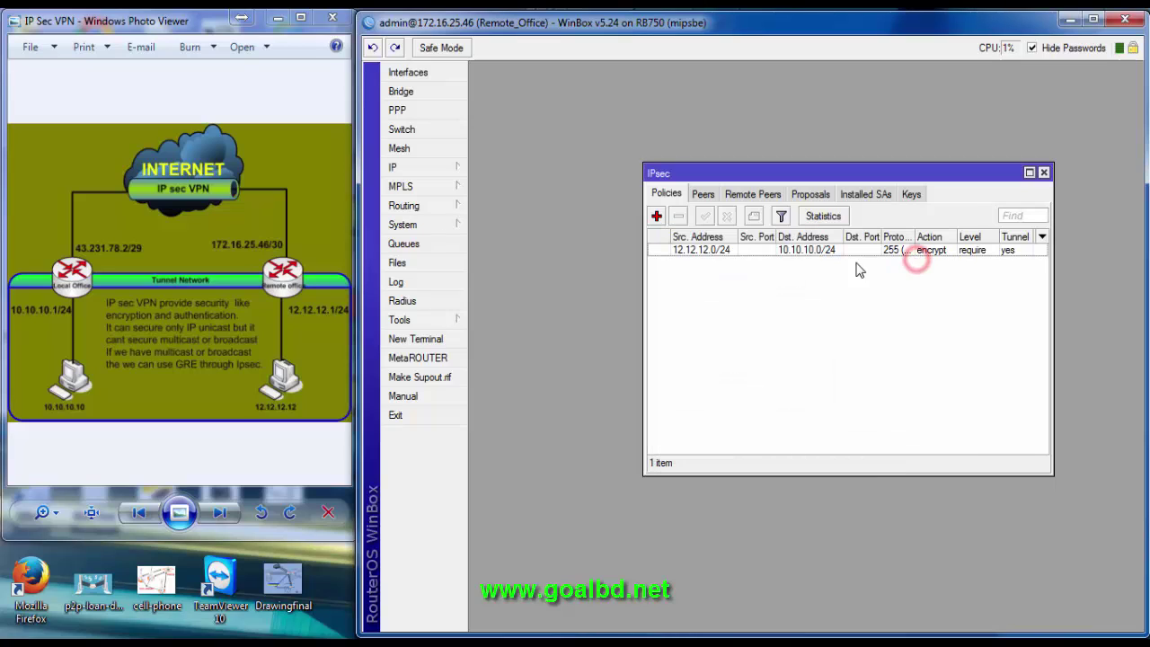
click(714, 195)
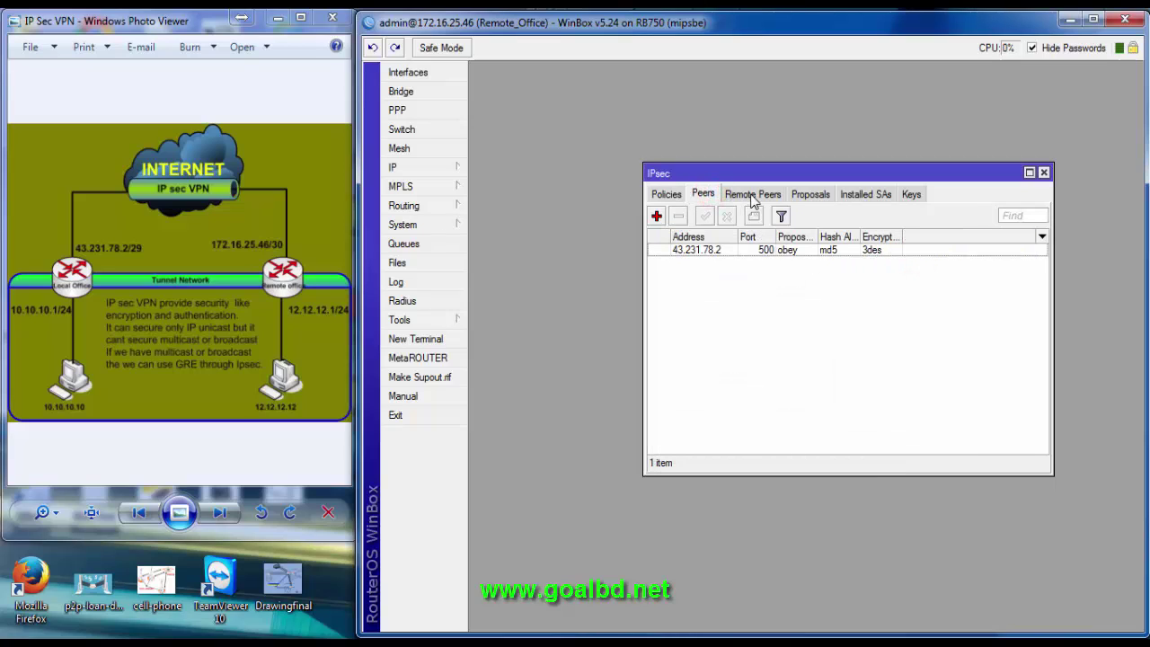
click(810, 193)
click(665, 193)
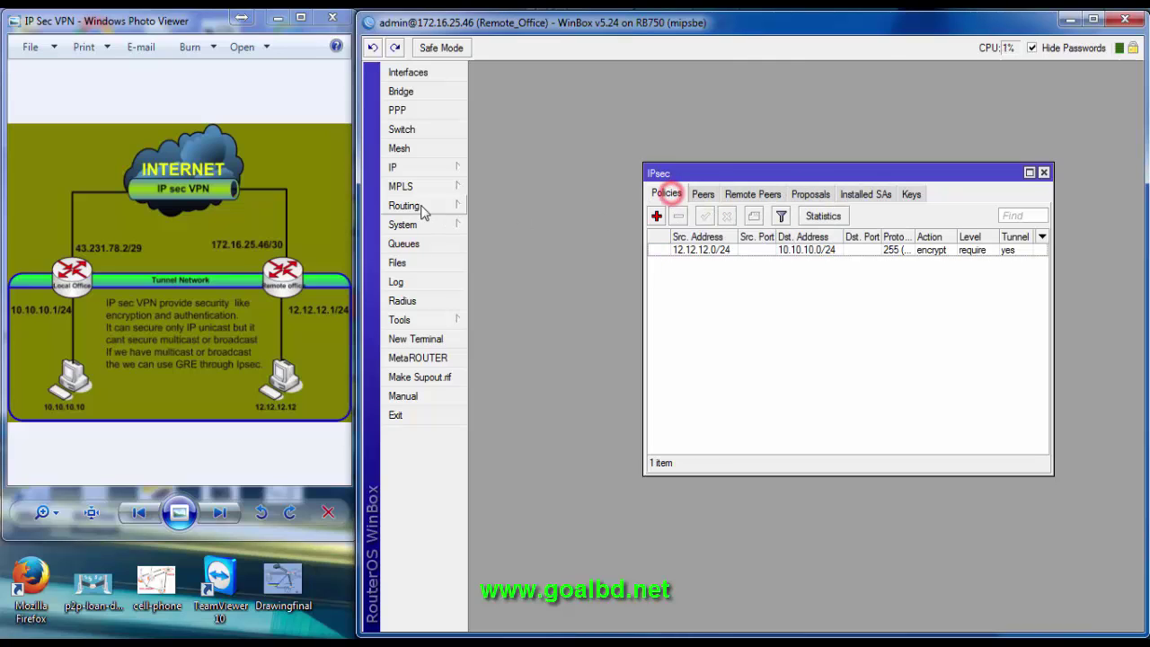
Start a new srcnat rule in the remote router's firewall with source address 12.12.12.0/24 and destination address 10.10.10.0/24
click(396, 167)
click(493, 302)
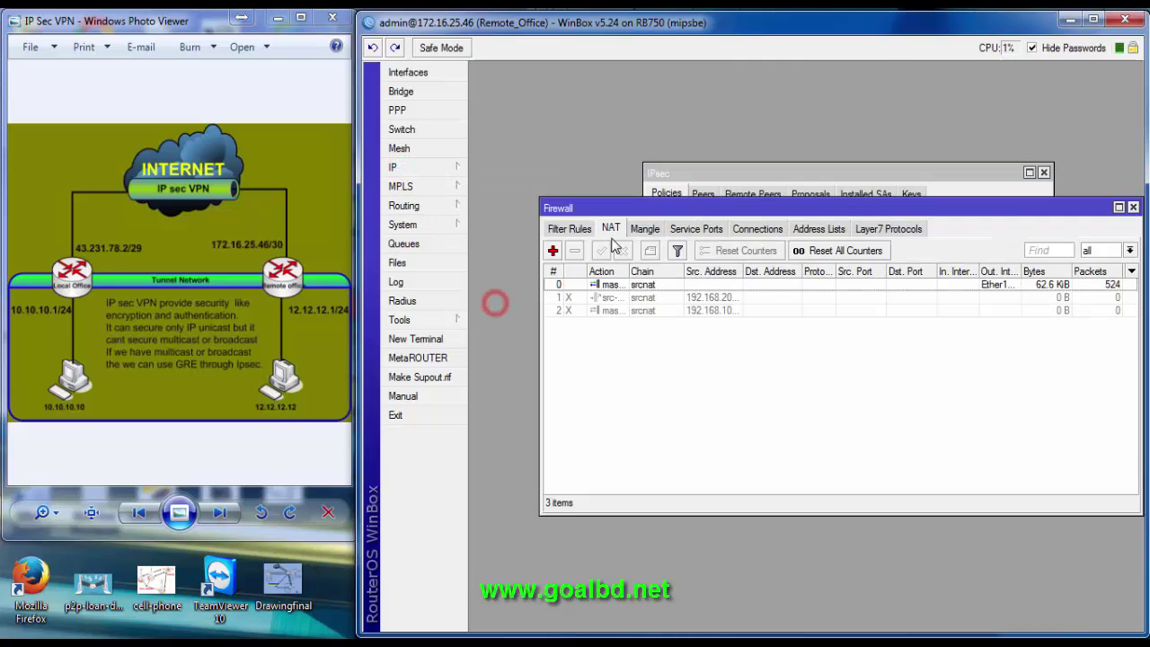
click(552, 251)
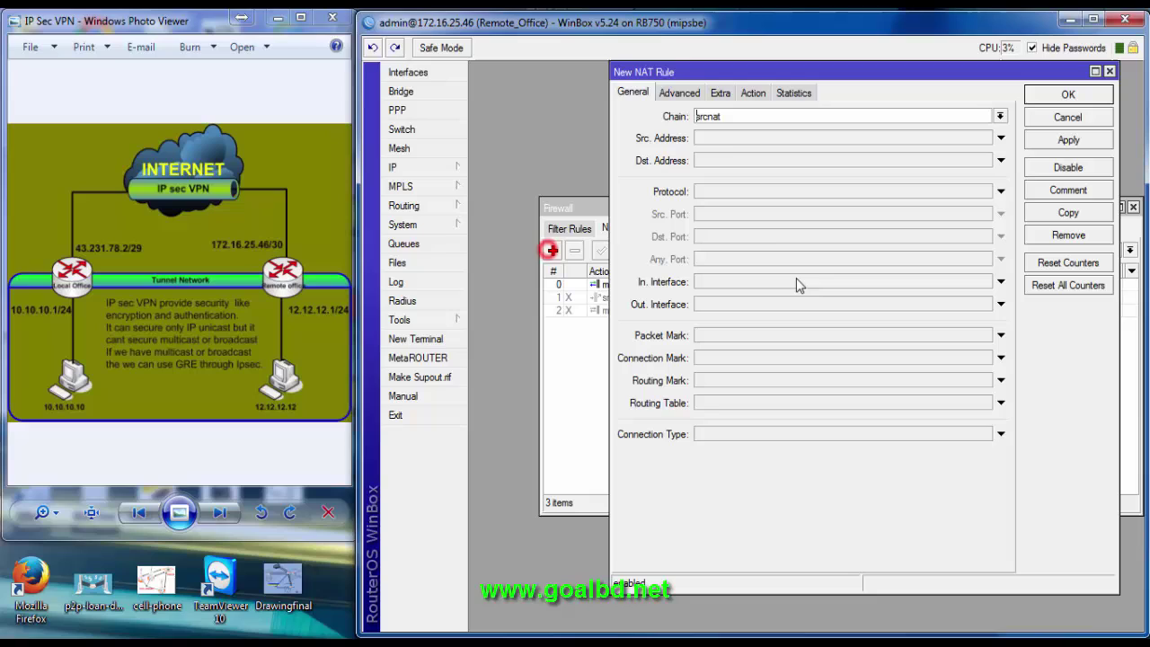
click(714, 139)
text(12.1)
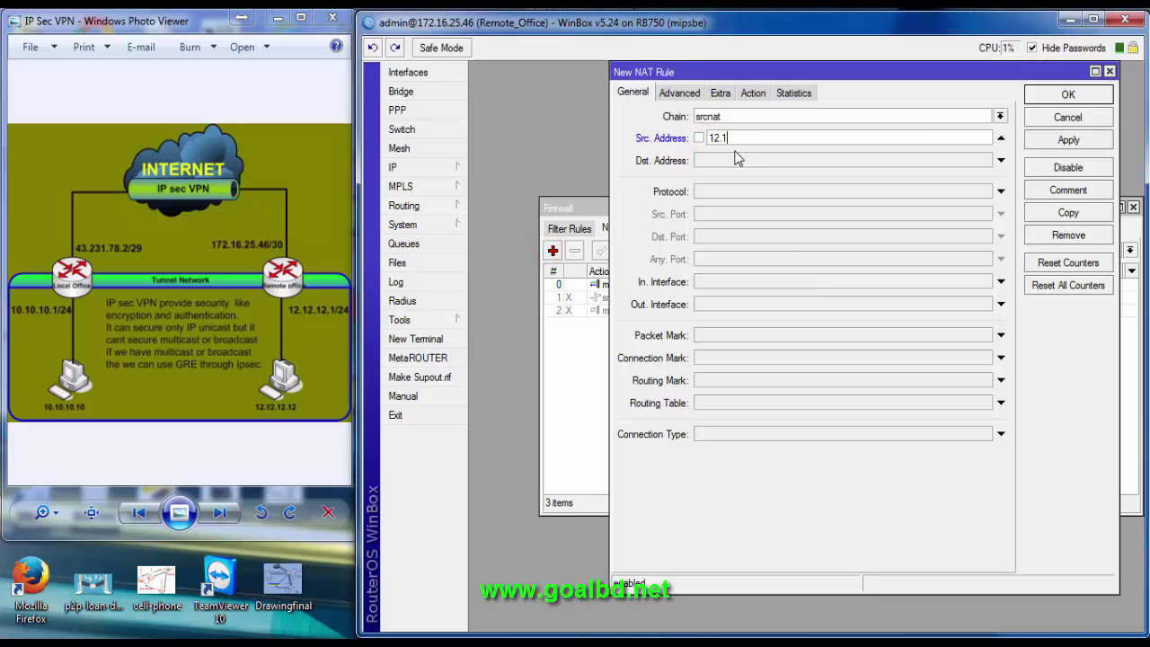
text(2.12.0/24)
click(737, 159)
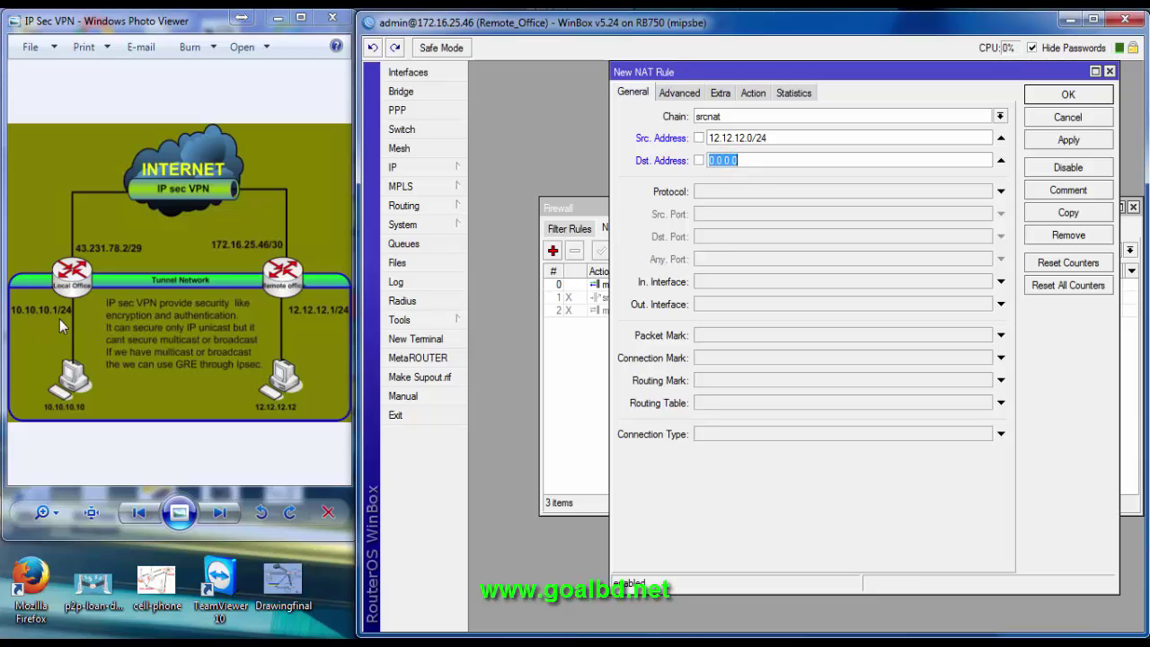
text(10.10.10.)
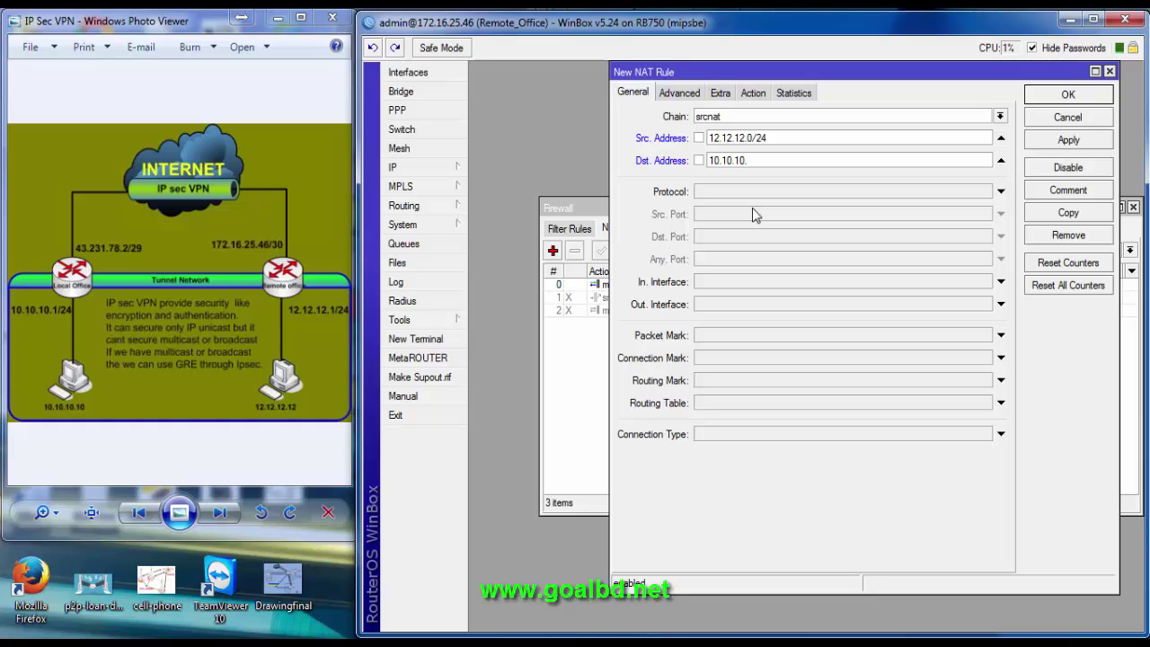
text(0/24)
Save the new NAT rule with the accept action and move it above the masquerade rule, to position 0
click(753, 93)
click(739, 117)
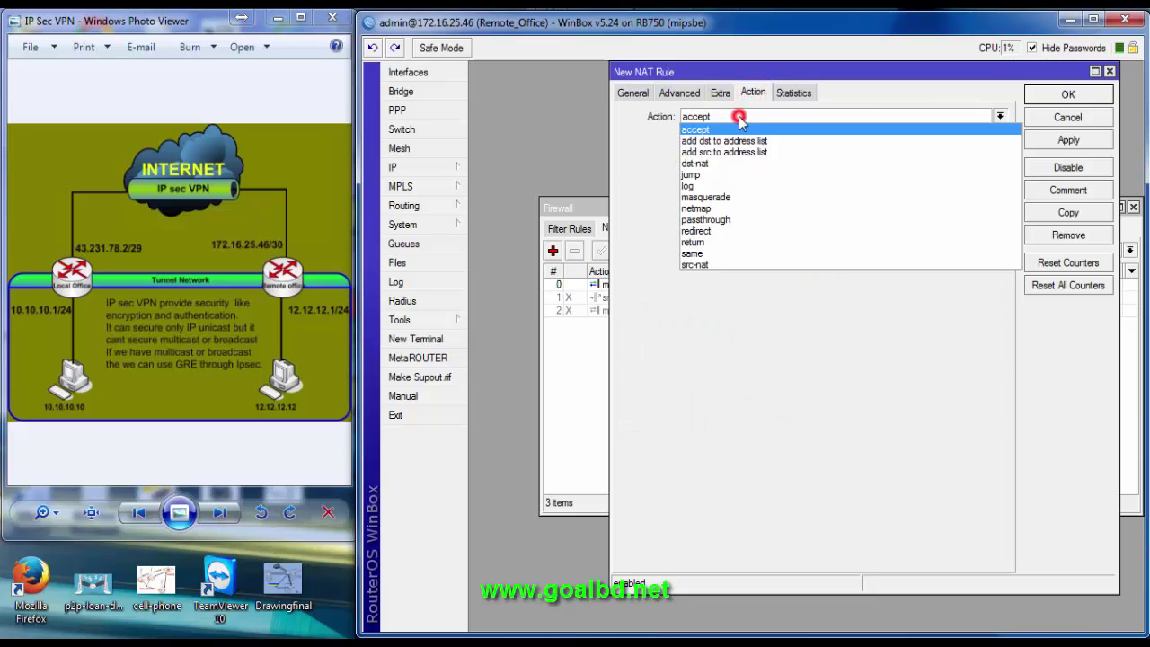
click(716, 114)
click(632, 93)
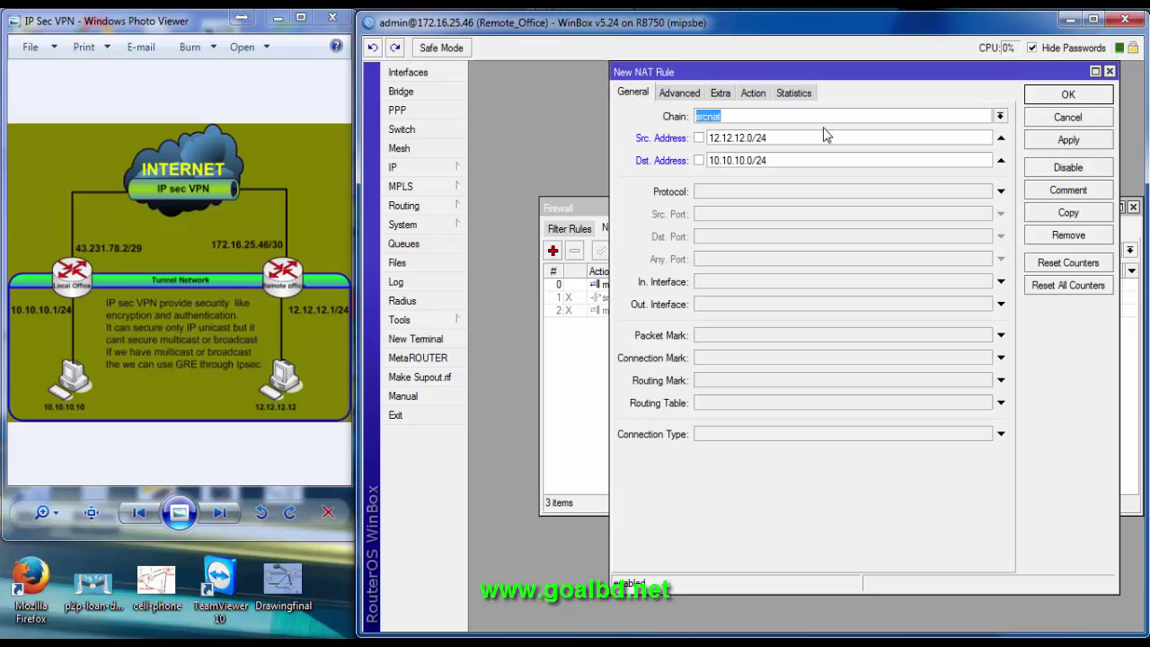
click(727, 116)
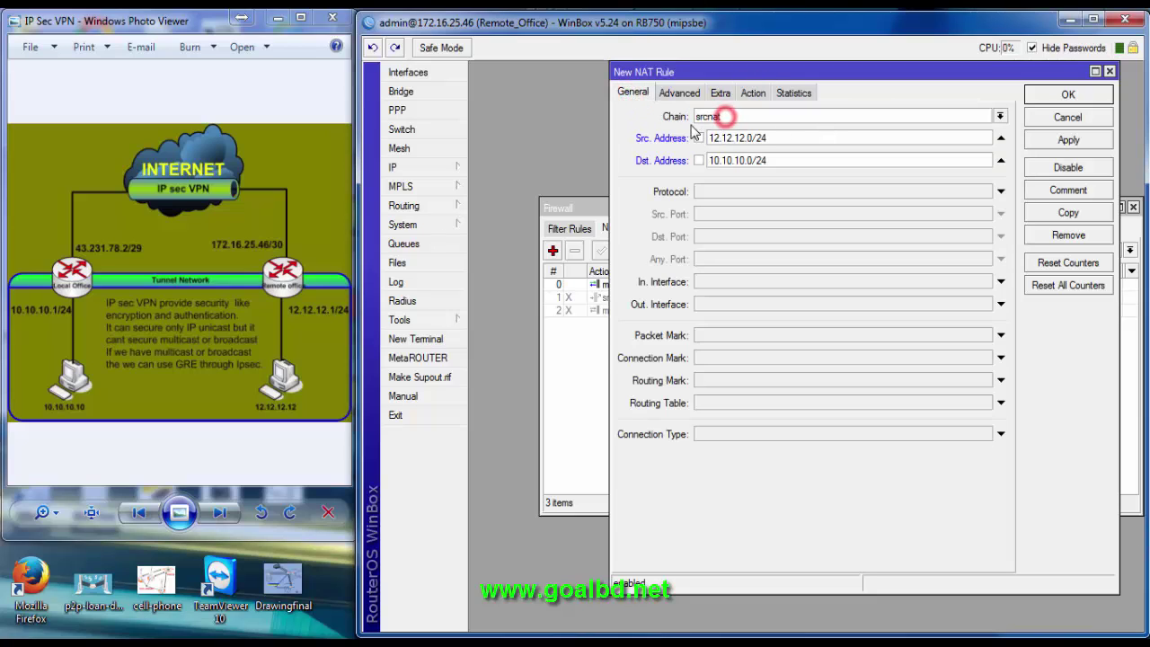
click(1068, 141)
click(1067, 94)
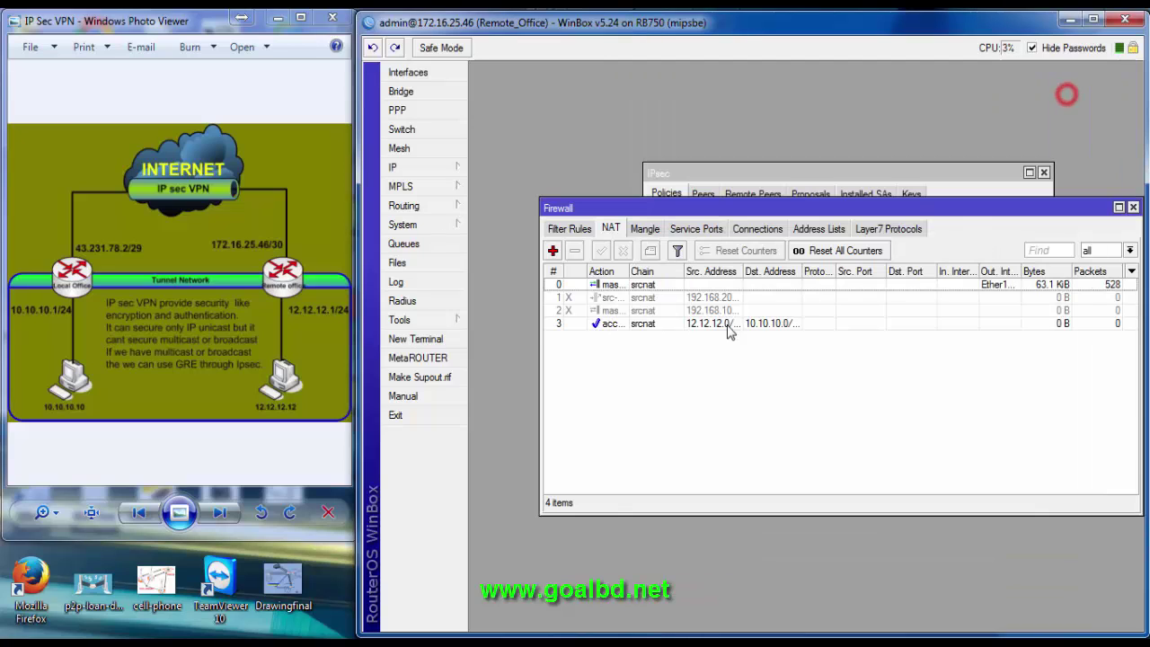
click(728, 329)
drag(675, 325, 669, 284)
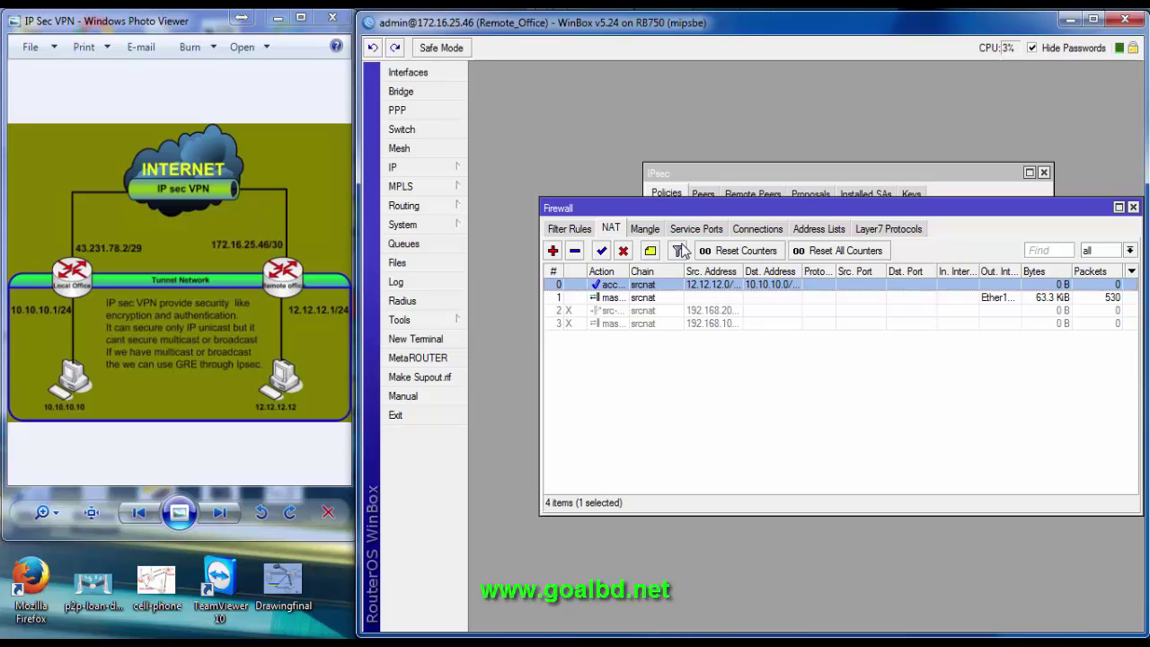
Check the IPsec remote peers on the remote office router, then on the local office router, closing the latter's firewall window
click(752, 169)
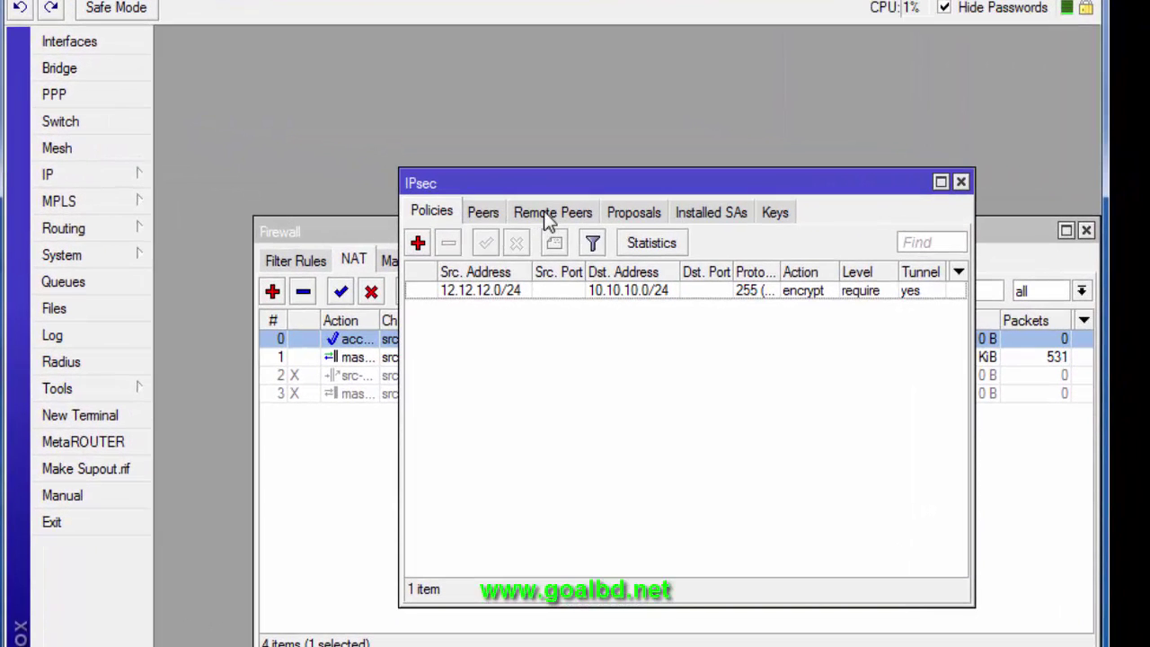
click(584, 211)
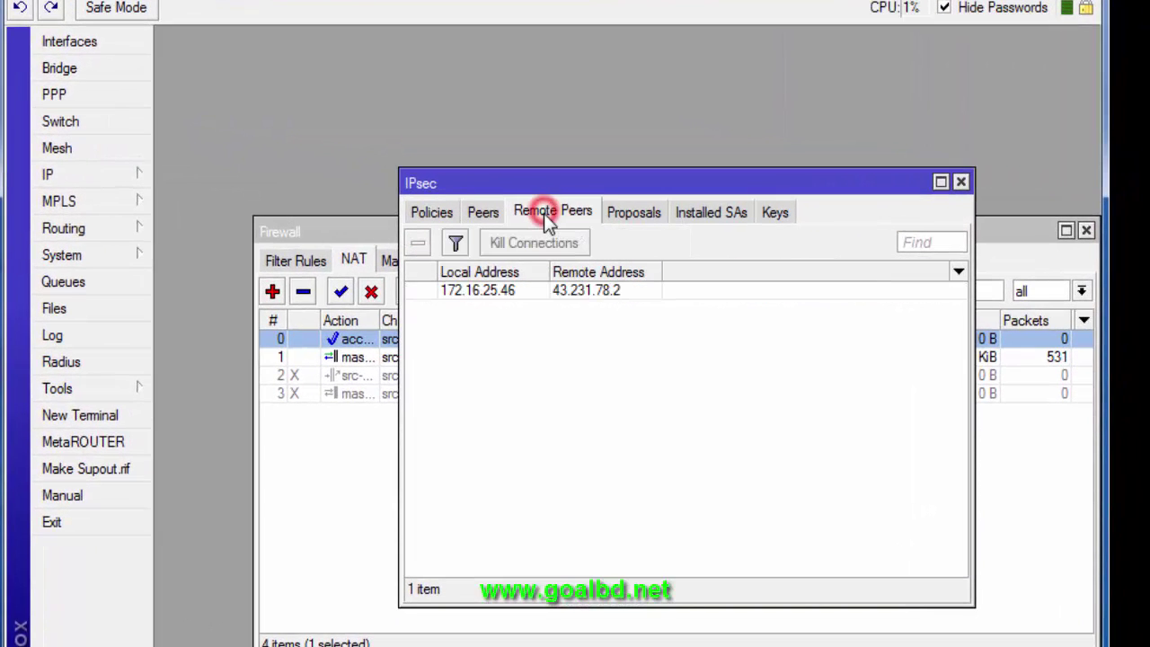
click(474, 296)
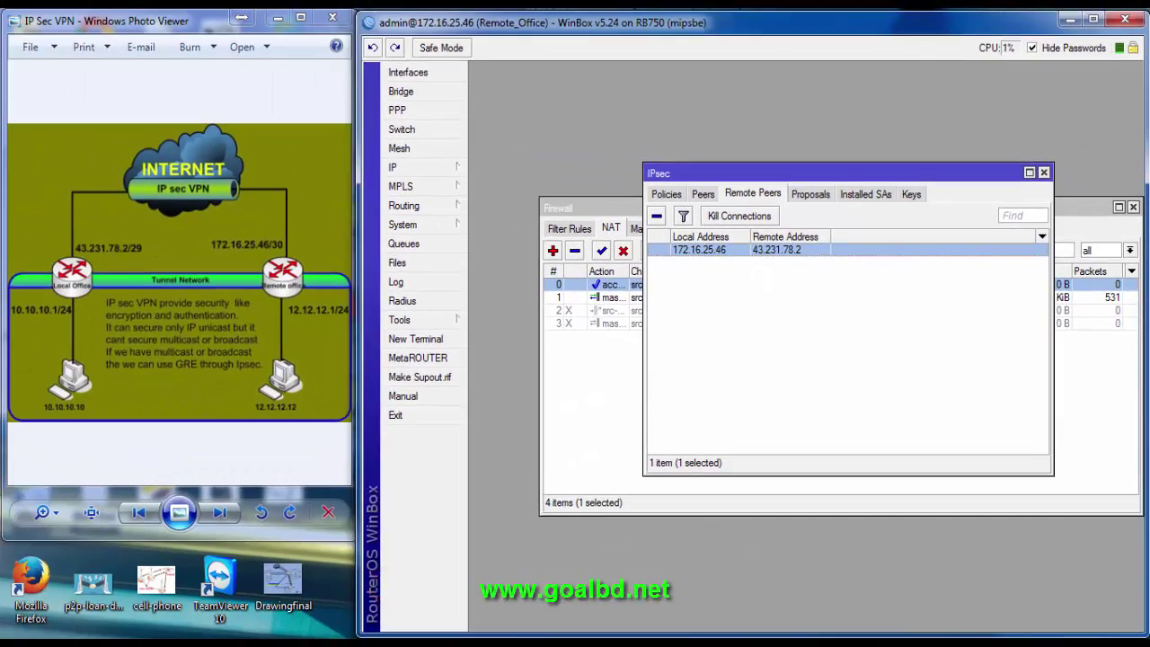
click(538, 550)
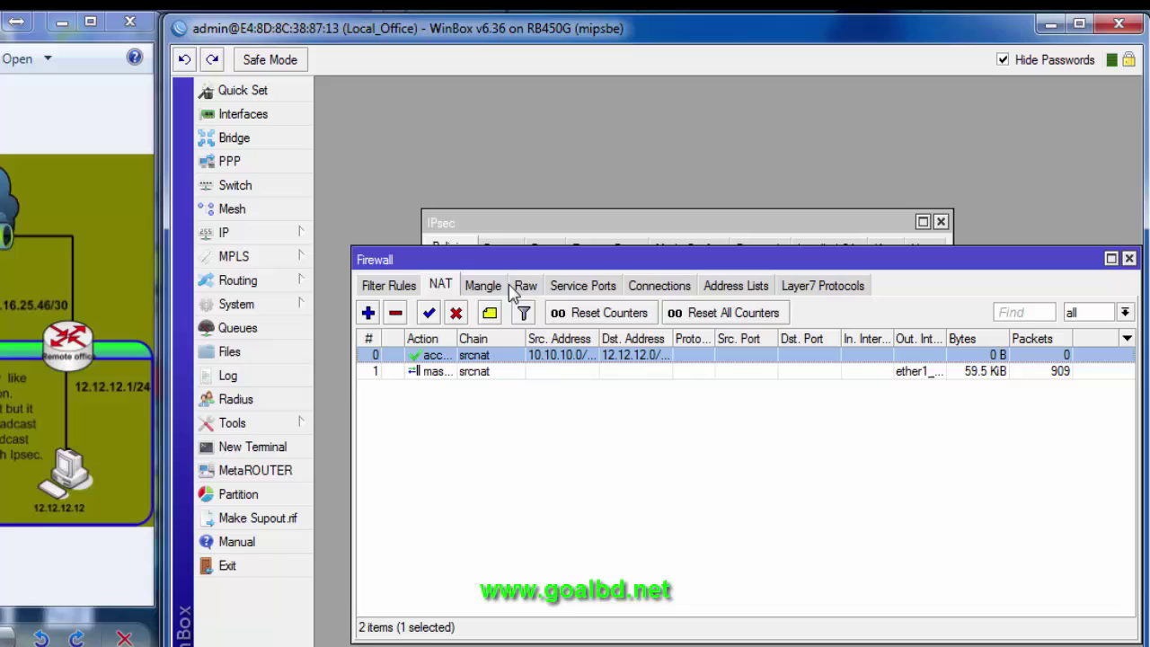
click(1129, 259)
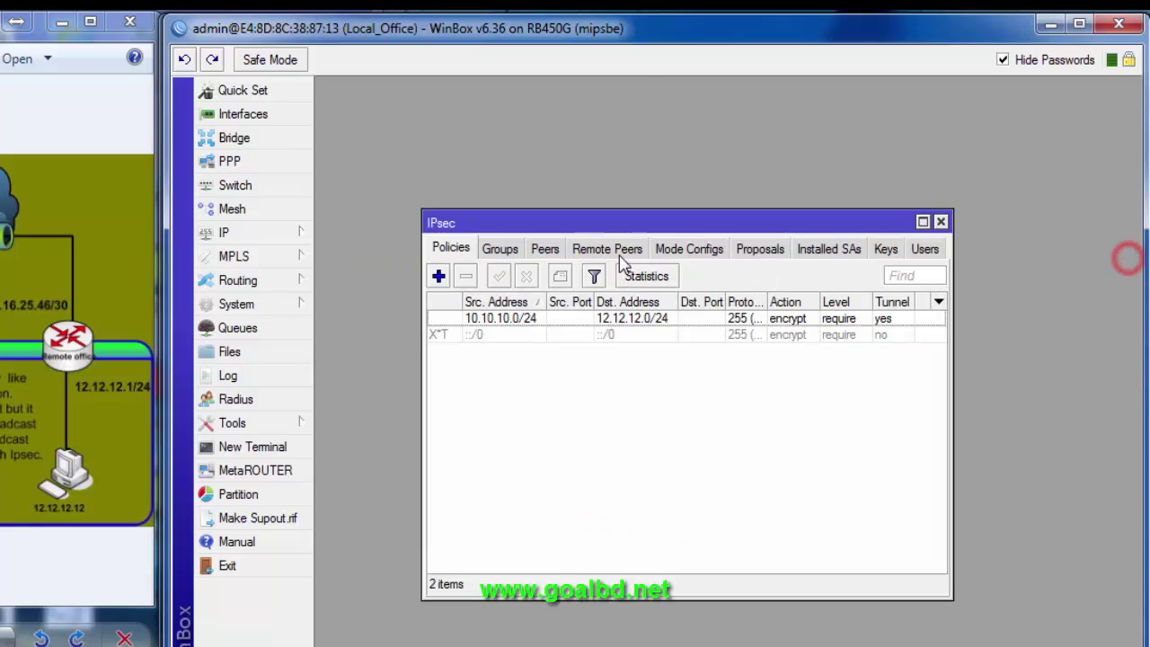
click(608, 250)
click(575, 320)
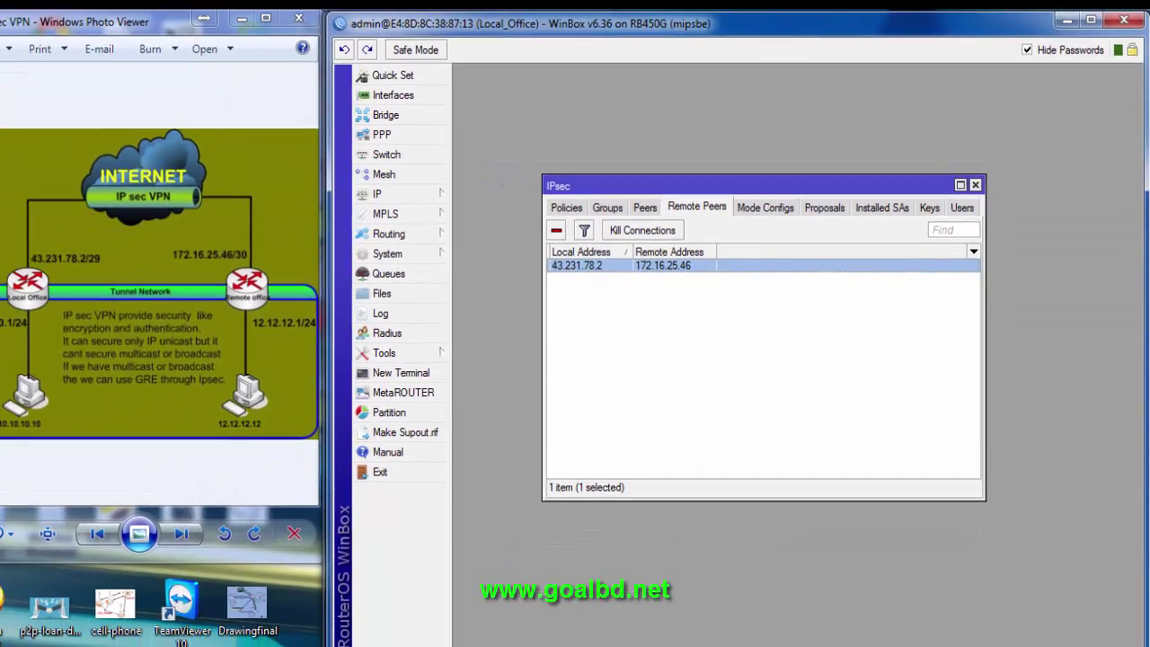
Switch to the local PC's command prompt and ping 12.12.12.12 and 12.12.12.1 to test the tunnel
key(alt+Tab)
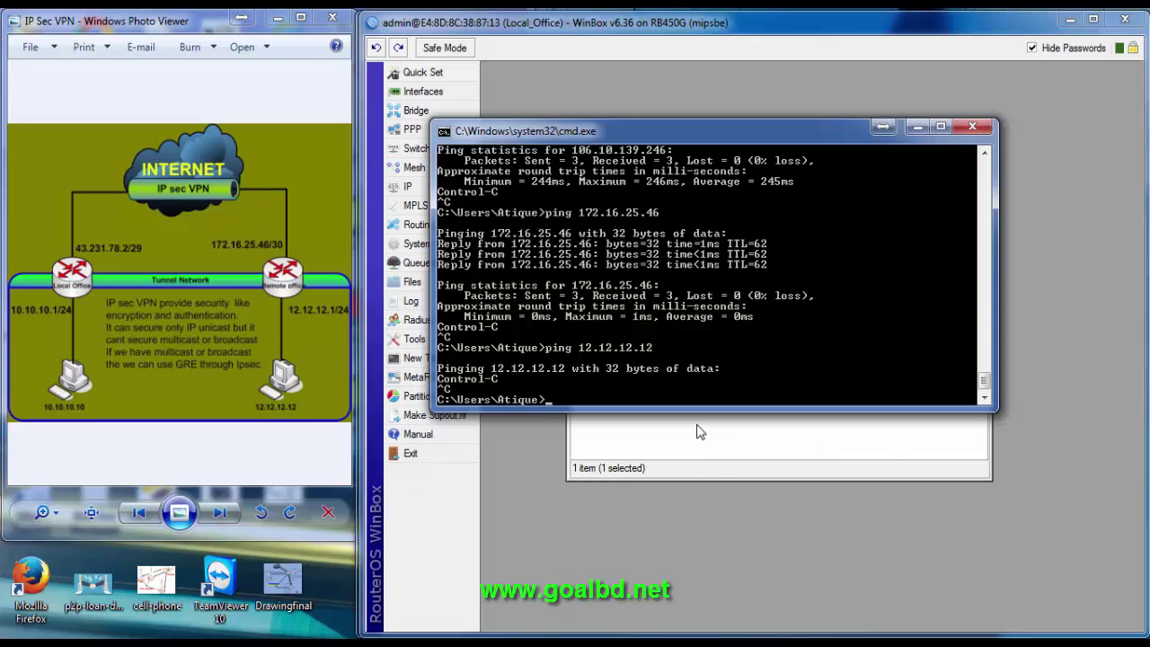
key(Up)
key(Return)
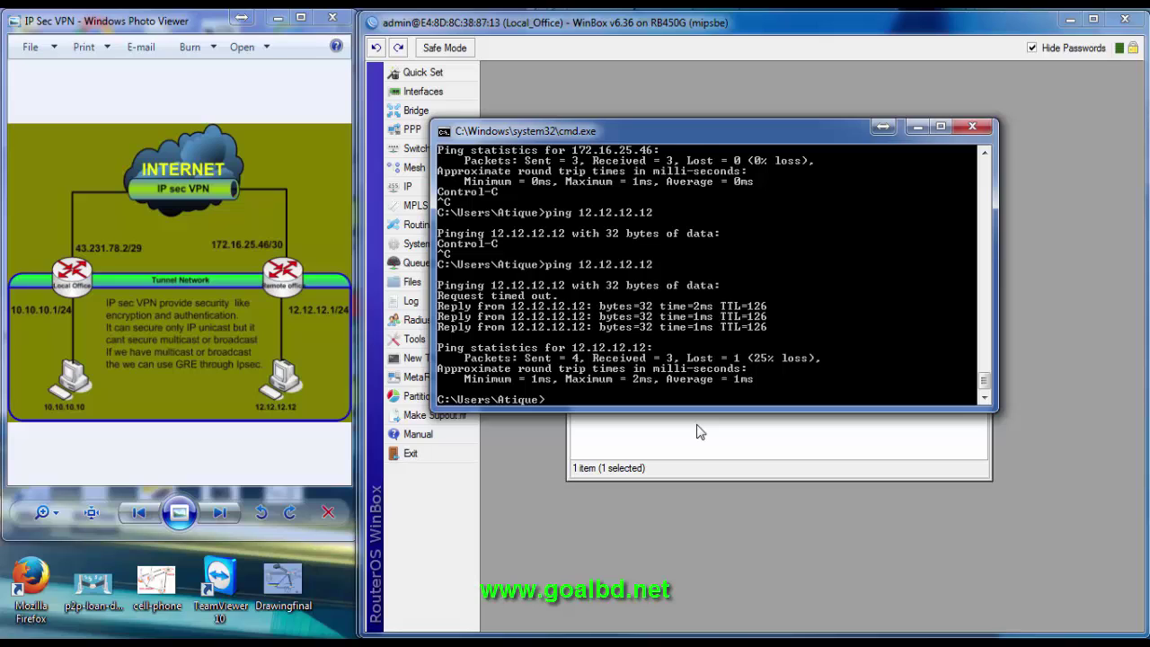
key(Up)
key(BackSpace)
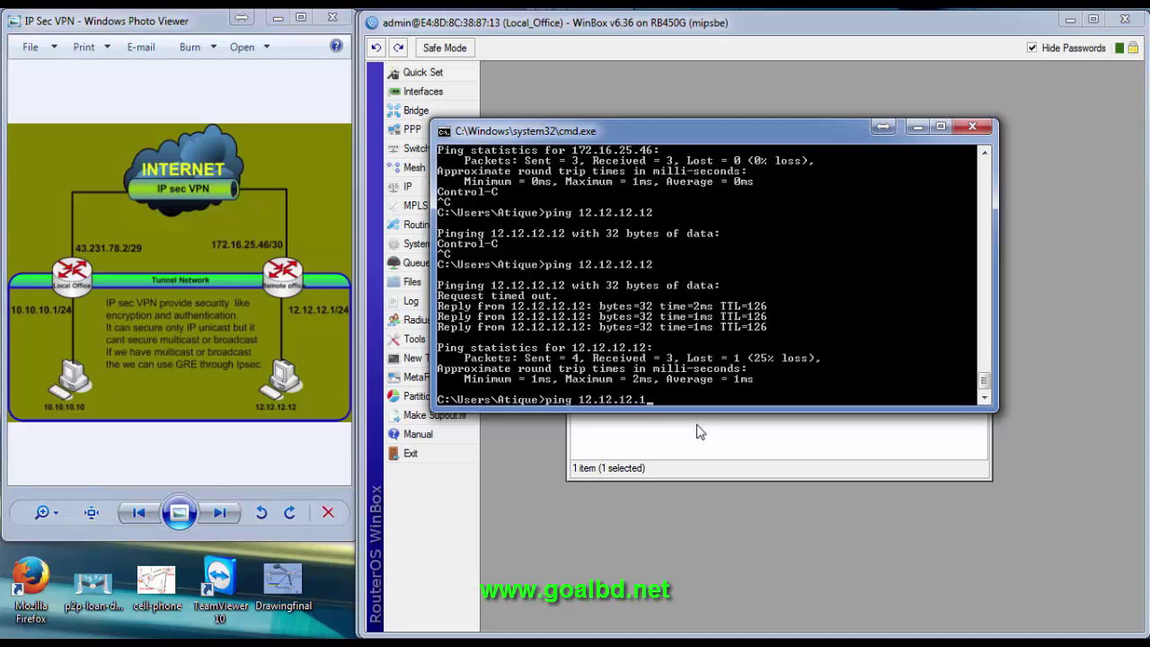
key(Return)
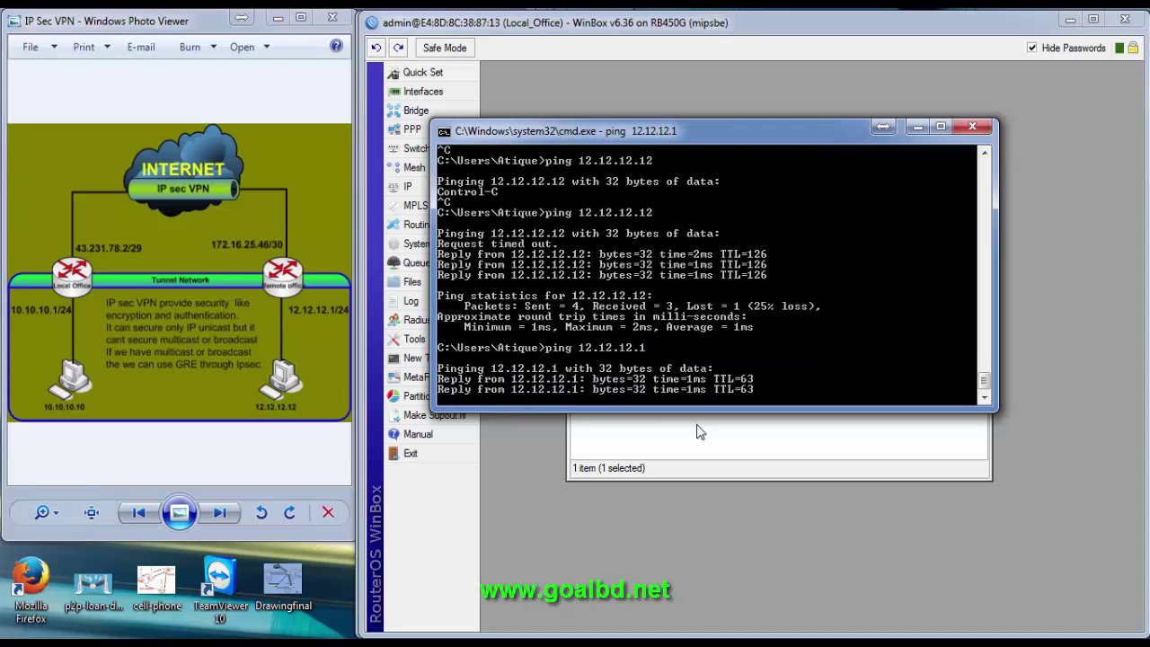
key(ctrl+c)
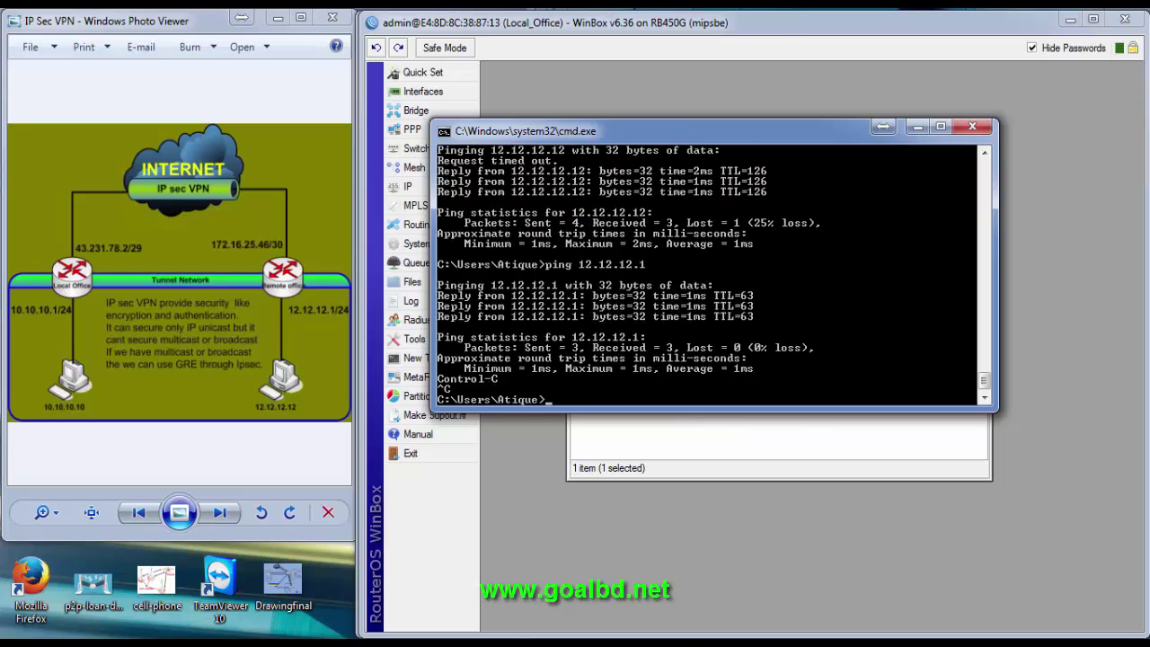
Switch to the TeamViewer session of the remote office PC and ping 10.10.10.1 from its command prompt
mouse_move(485, 633)
click(584, 562)
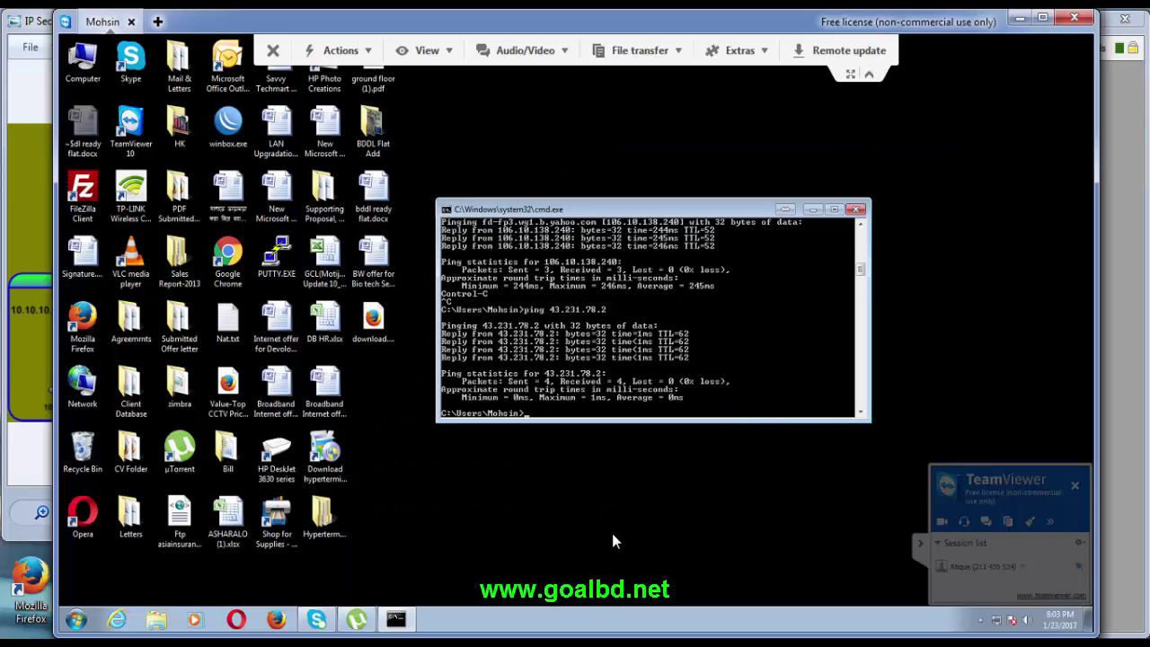
key(Up)
key(Up)
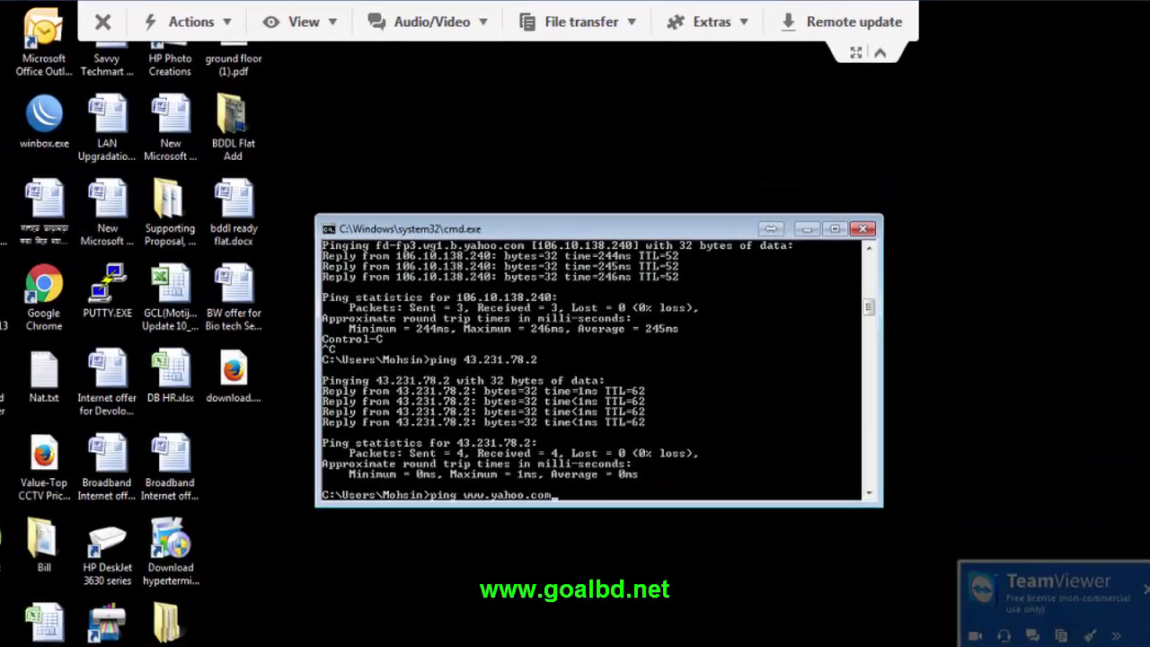
key(Up)
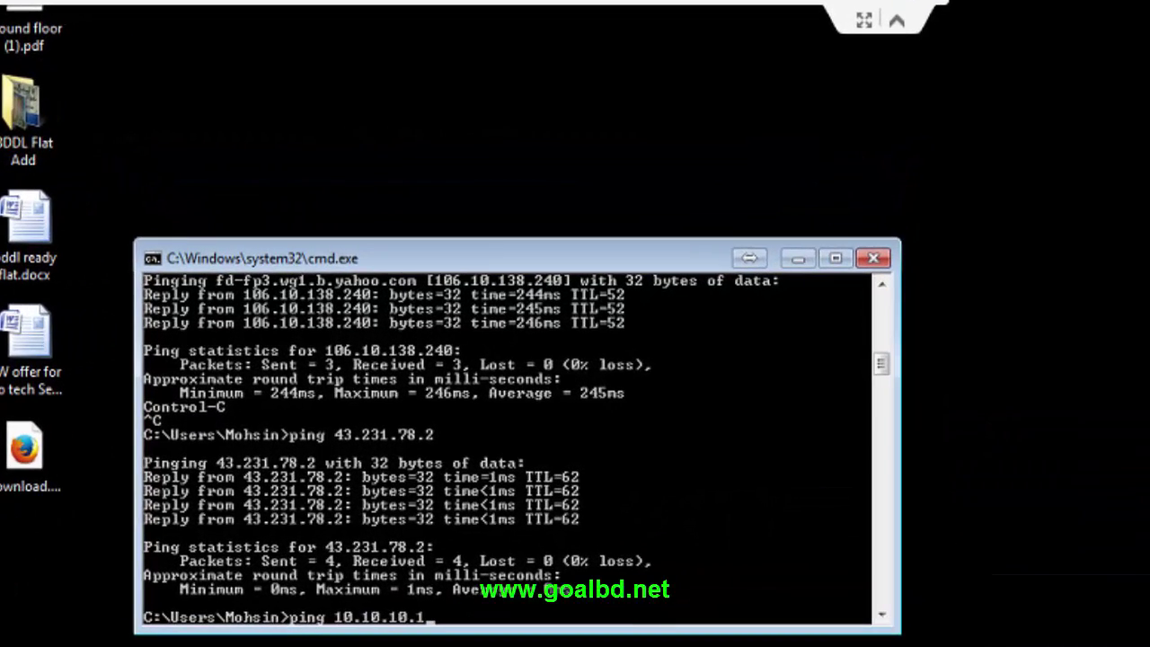
key(Return)
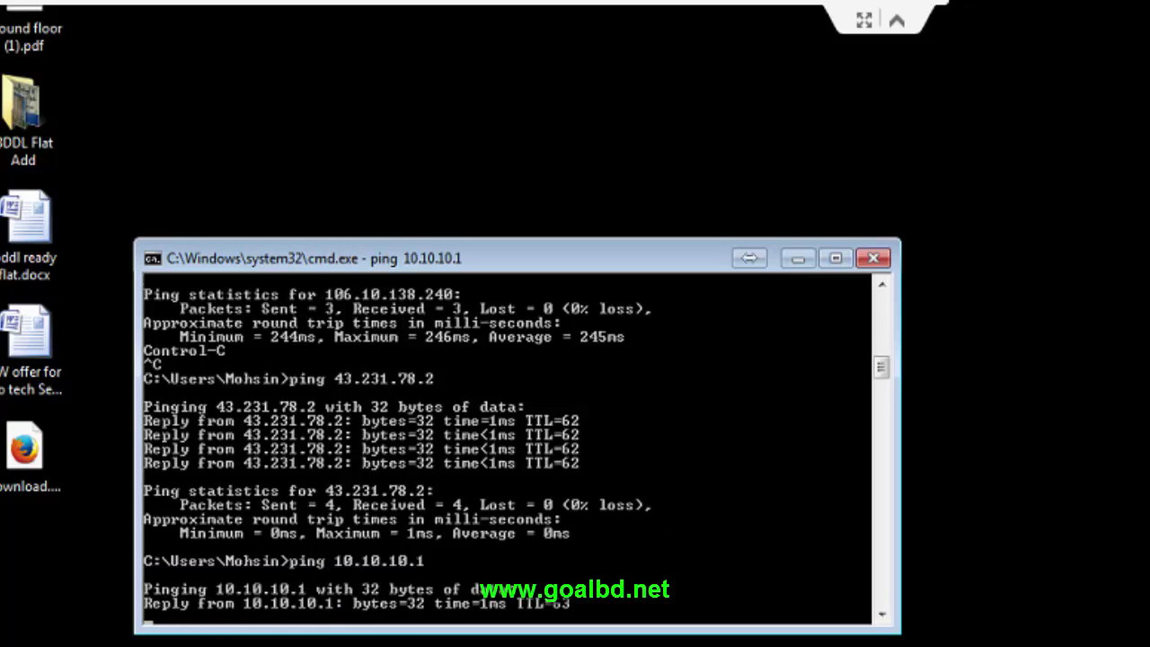
key(ctrl+c)
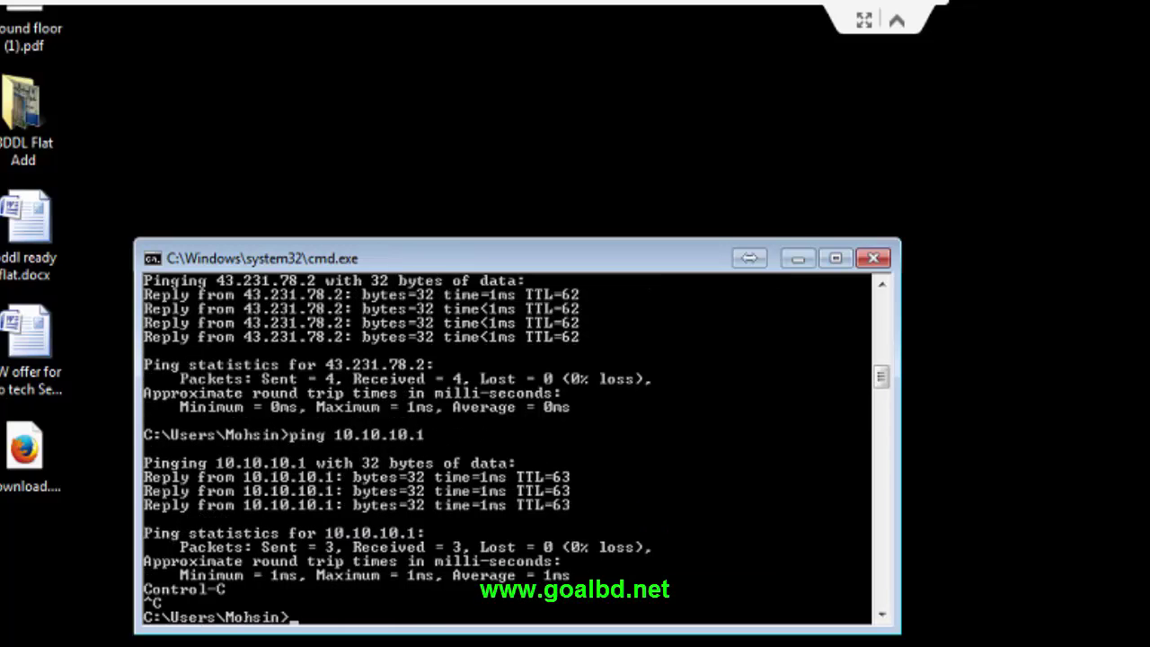
Ping 10.10.10.10 from the remote office PC and return to the local router's IPsec window in WinBox
key(Up)
text(0)
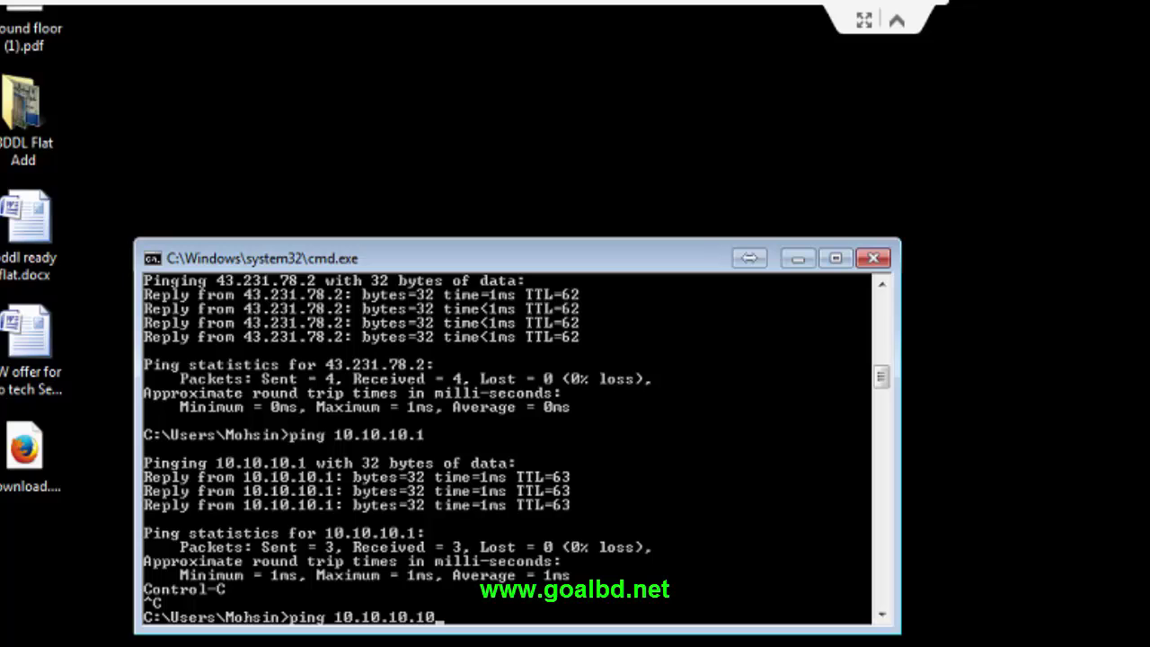
key(Return)
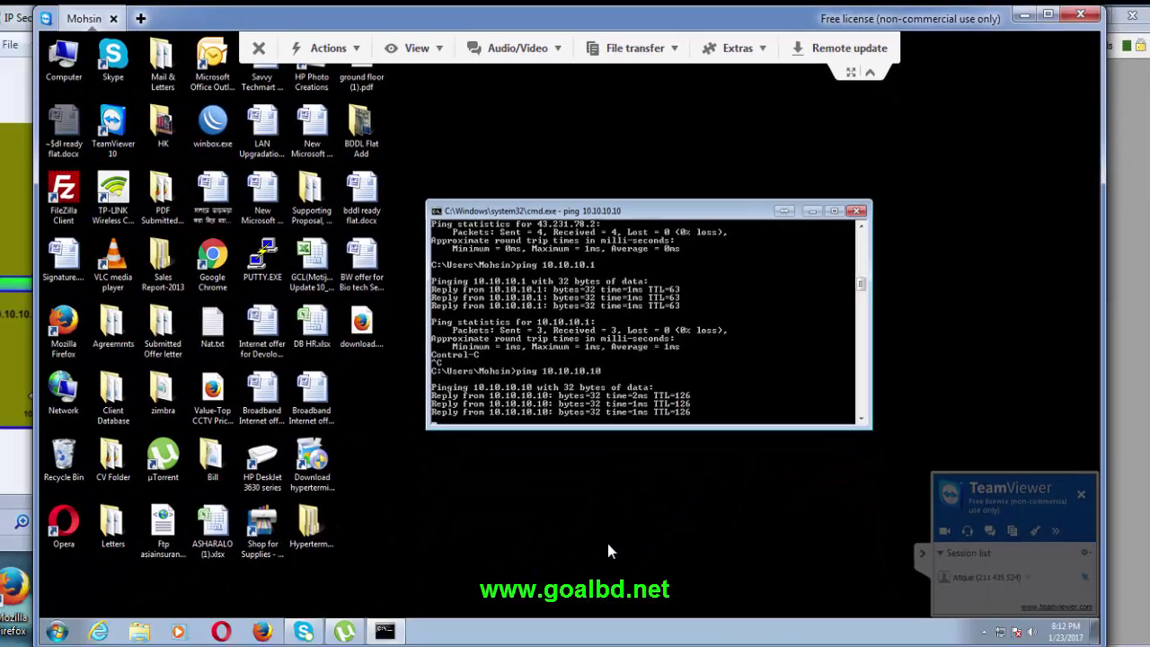
key(Return)
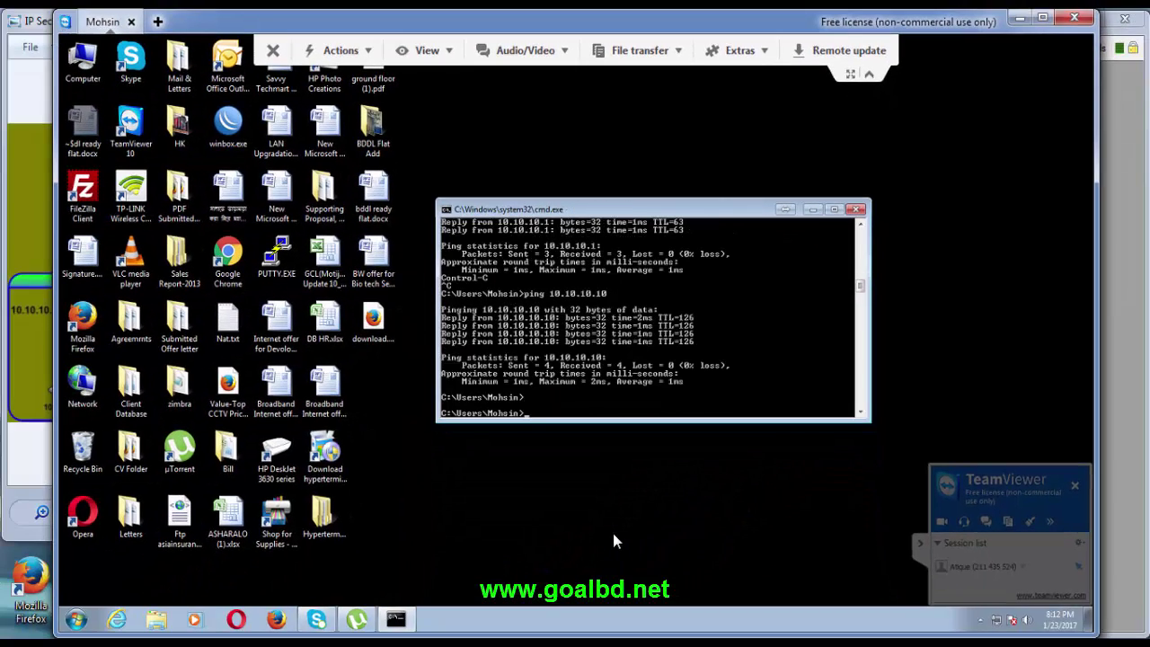
click(1015, 22)
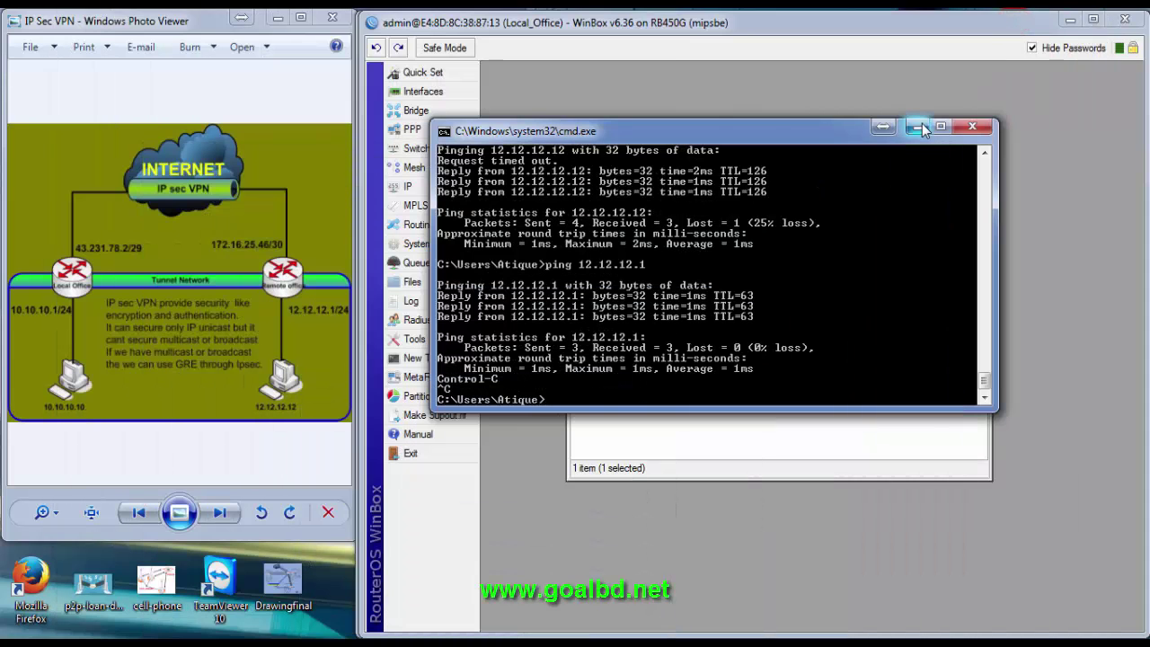
click(918, 127)
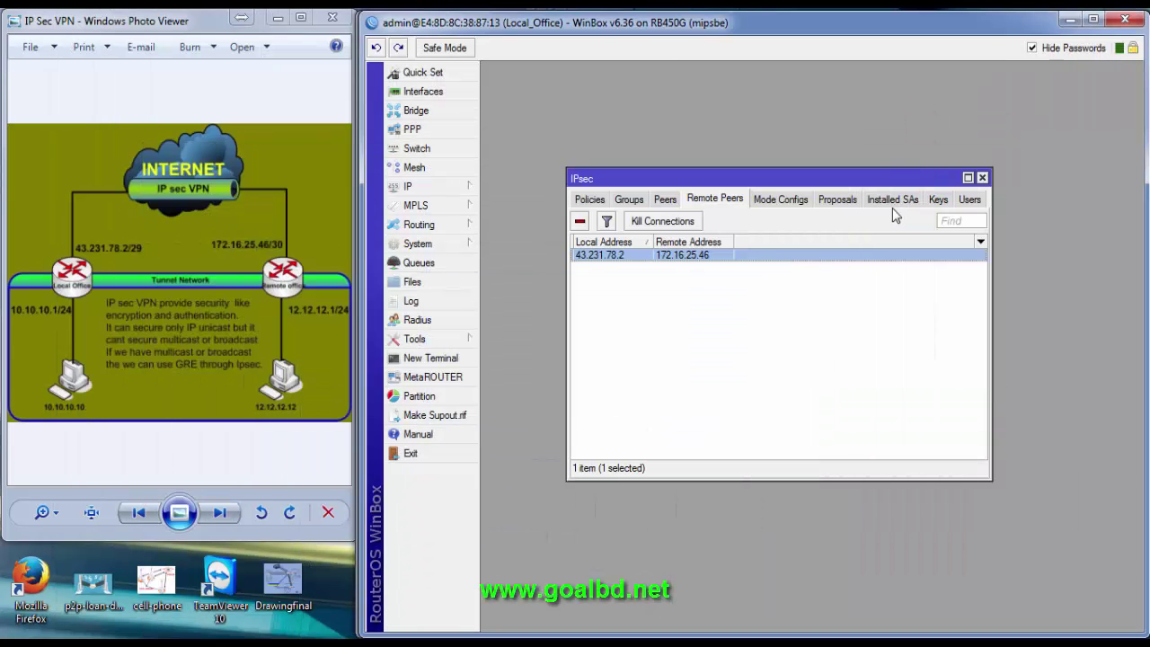